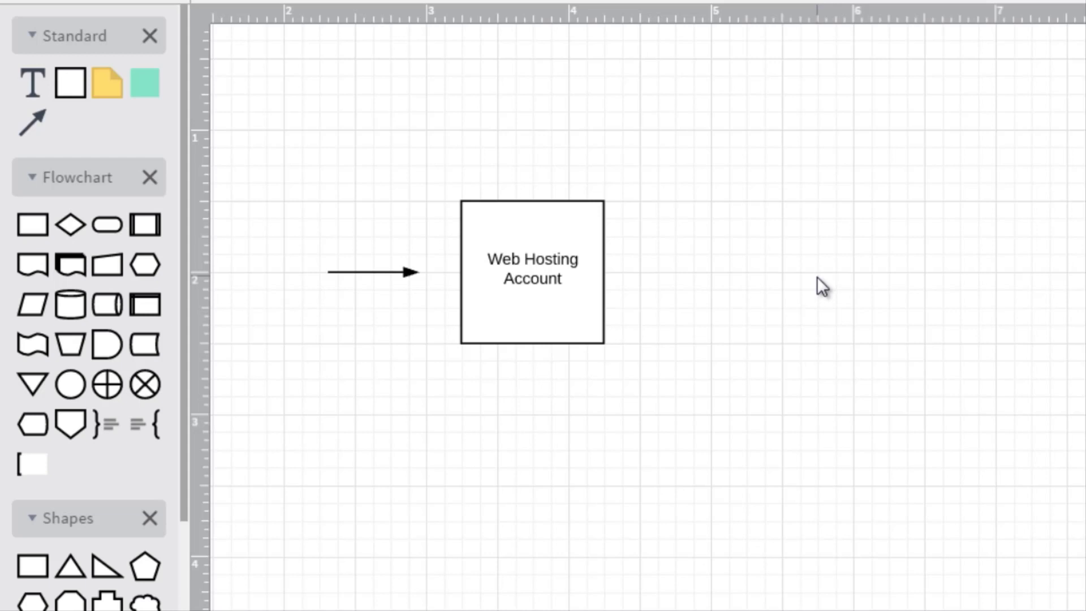
Add a second square box to the right of the Web Hosting Account box, level with it.
{"action": "left_click", "coordinate": [545, 240]}
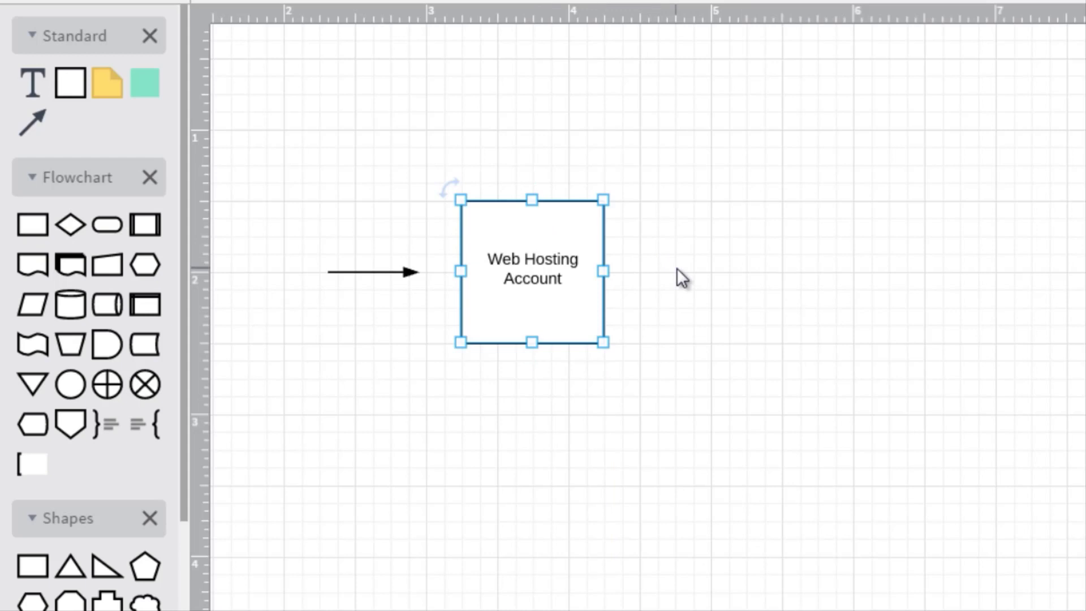
{"action": "left_click", "coordinate": [727, 233]}
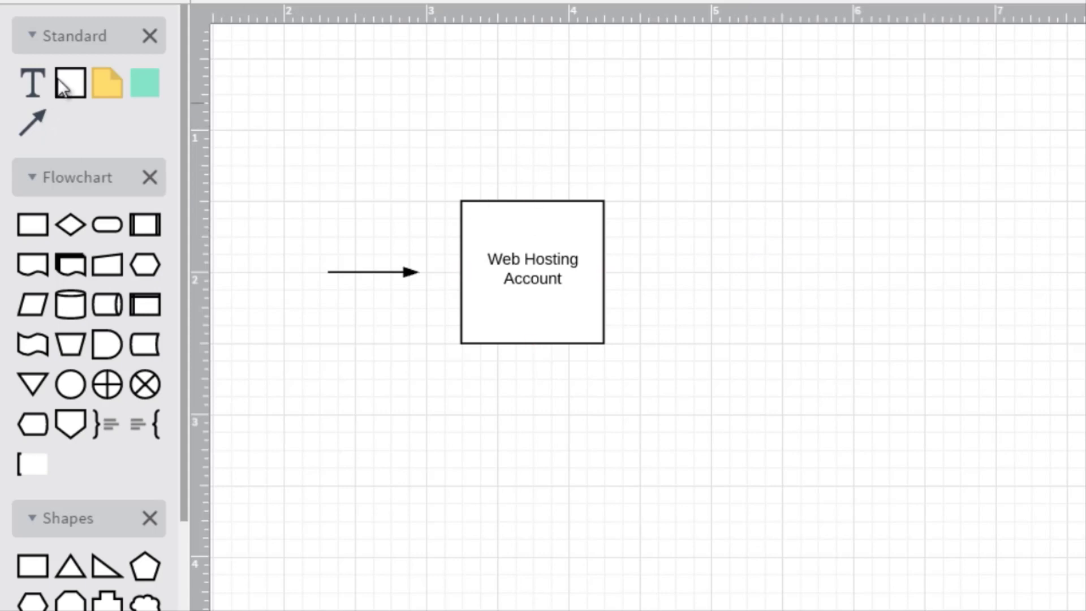
{"action": "left_click_drag", "start_coordinate": [70, 83], "coordinate": [640, 147]}
{"action": "left_click_drag", "start_coordinate": [802, 202], "coordinate": [799, 266]}
{"action": "left_click_drag", "start_coordinate": [560, 295], "coordinate": [559, 285]}
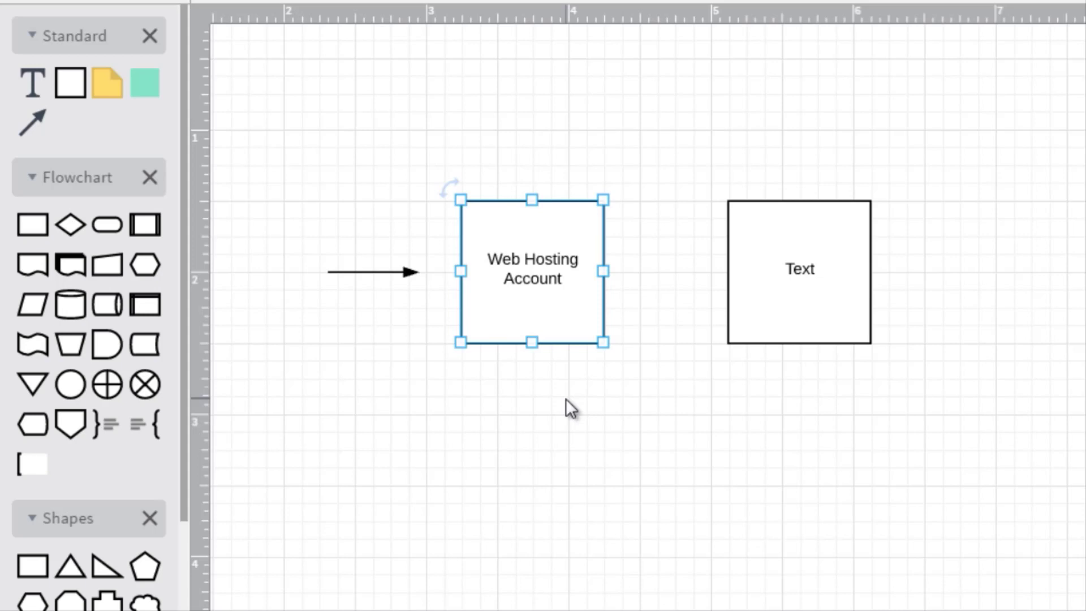
{"action": "left_click", "coordinate": [575, 403]}
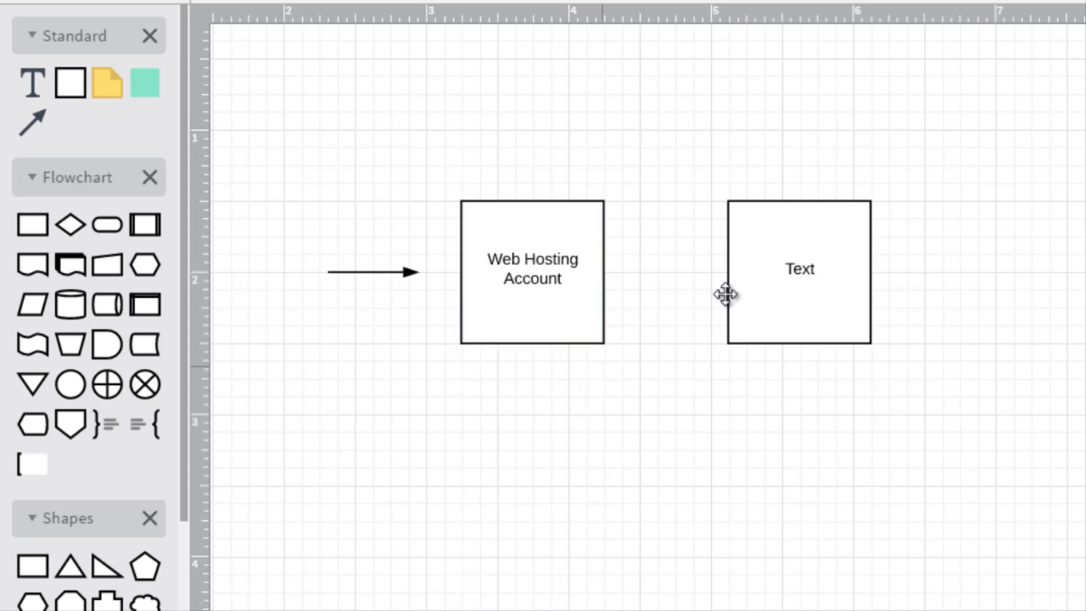
{"action": "left_click", "coordinate": [783, 294]}
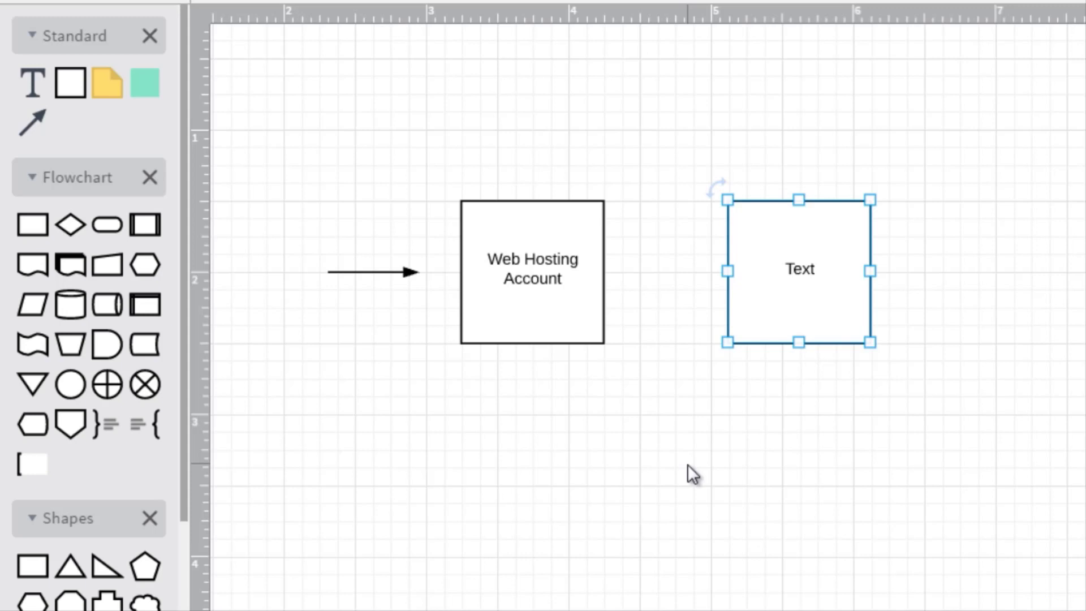
{"action": "left_click", "coordinate": [546, 275]}
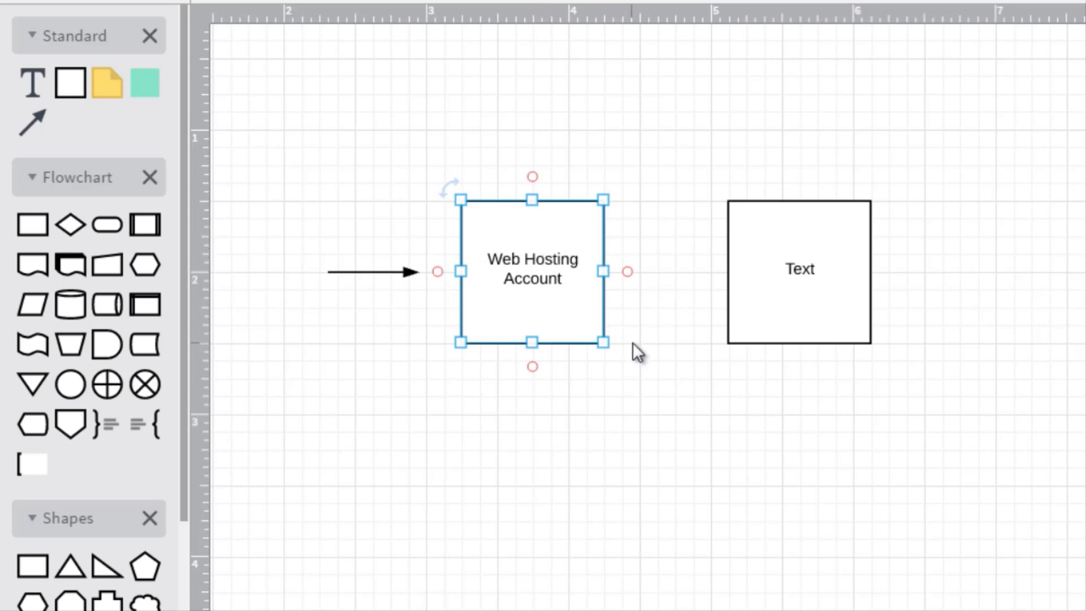
{"action": "left_click", "coordinate": [655, 386]}
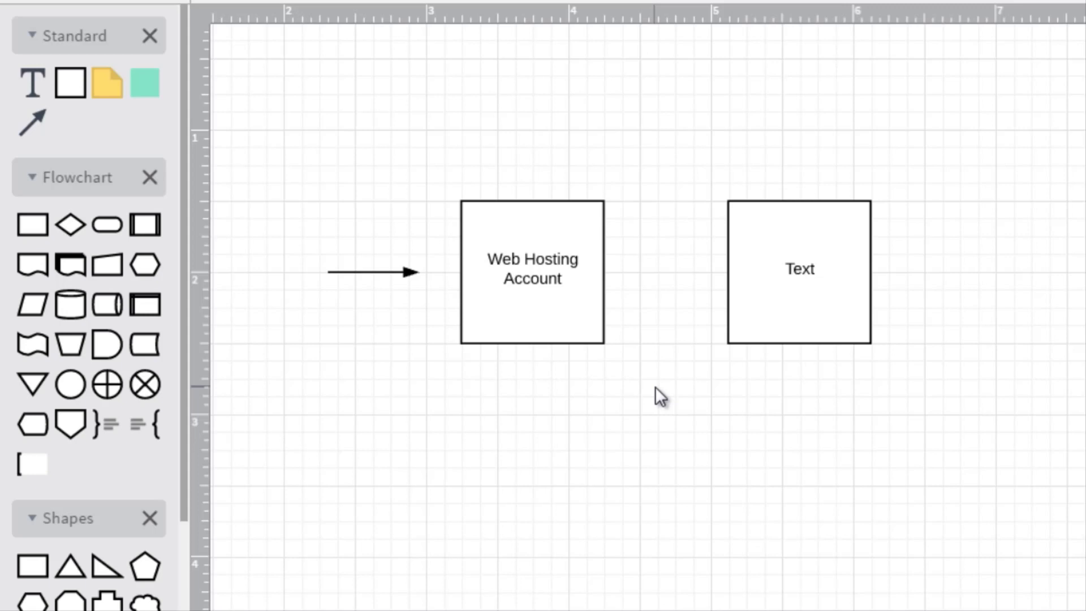
{"action": "left_click", "coordinate": [555, 282]}
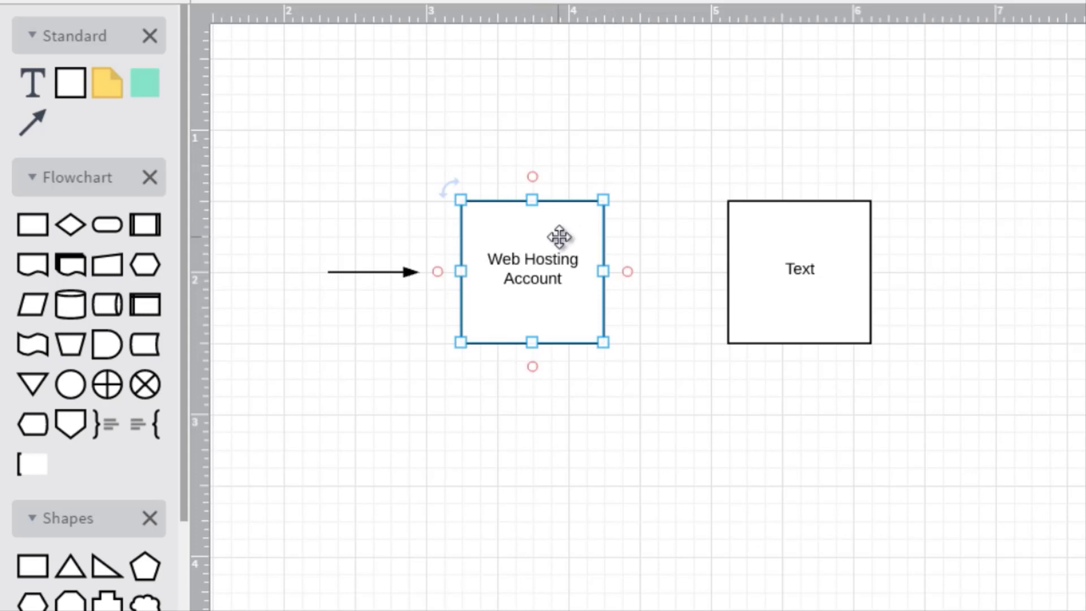
Shift the new box slightly closer to the Web Hosting Account box and label it "Images, Videos, Audio, Big Files.".
{"action": "left_click_drag", "start_coordinate": [829, 257], "coordinate": [806, 259]}
{"action": "left_click", "coordinate": [537, 267]}
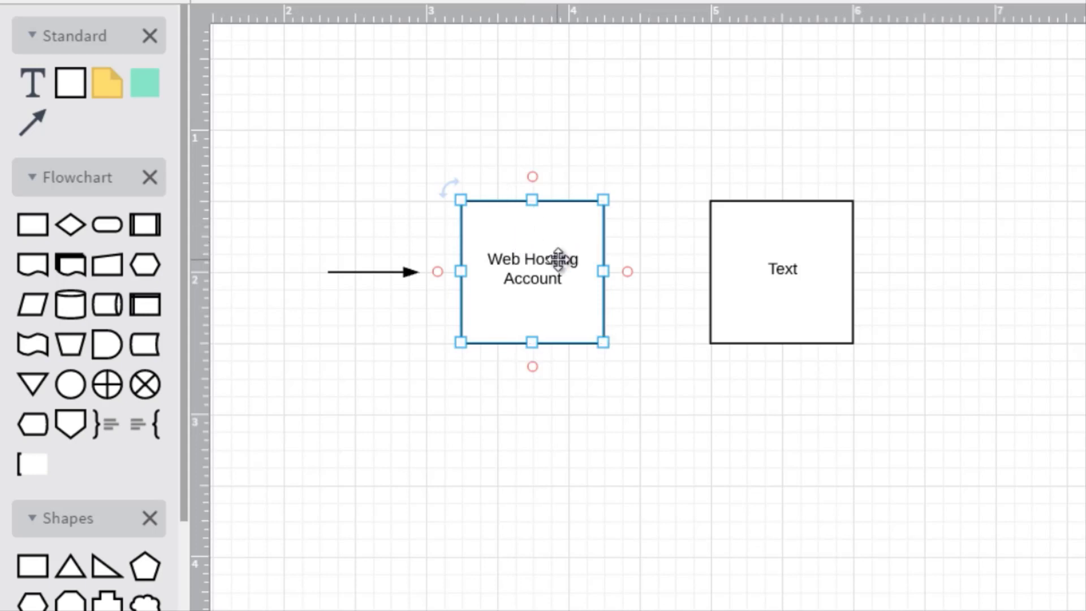
{"action": "left_click", "coordinate": [777, 259]}
{"action": "double_click", "coordinate": [776, 259]}
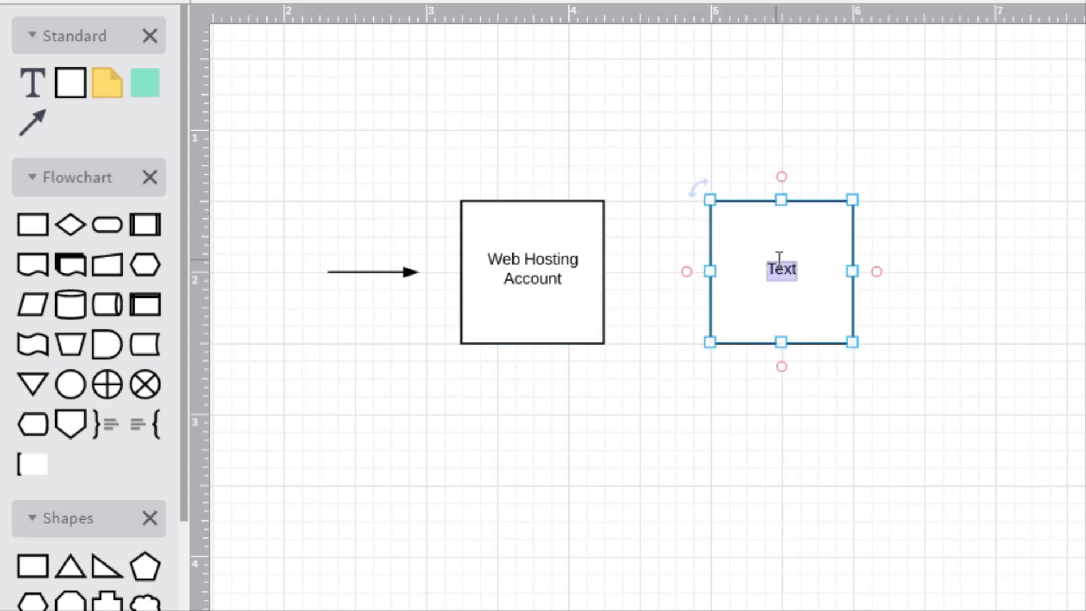
{"action": "type", "text": "Images, Videos,"}
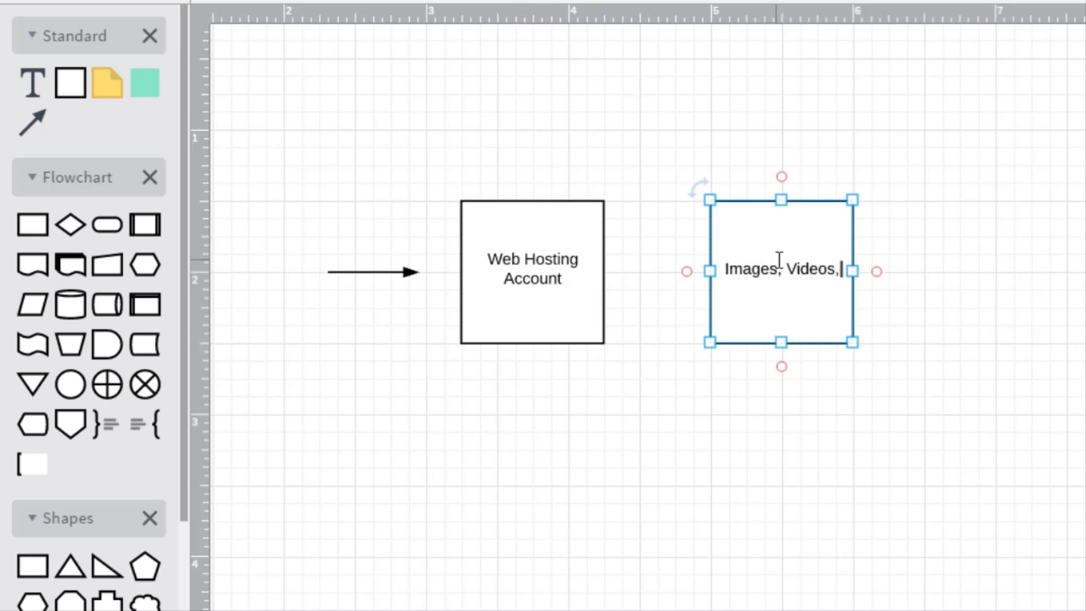
{"action": "type", "text": " Audio, Big Files"}
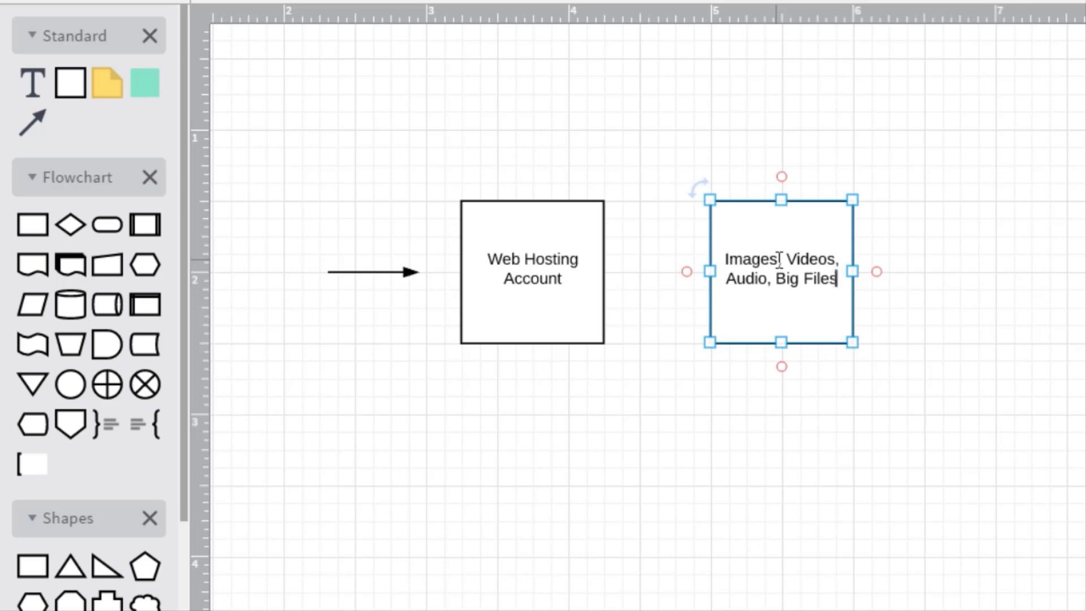
{"action": "type", "text": "."}
{"action": "left_click", "coordinate": [1037, 179]}
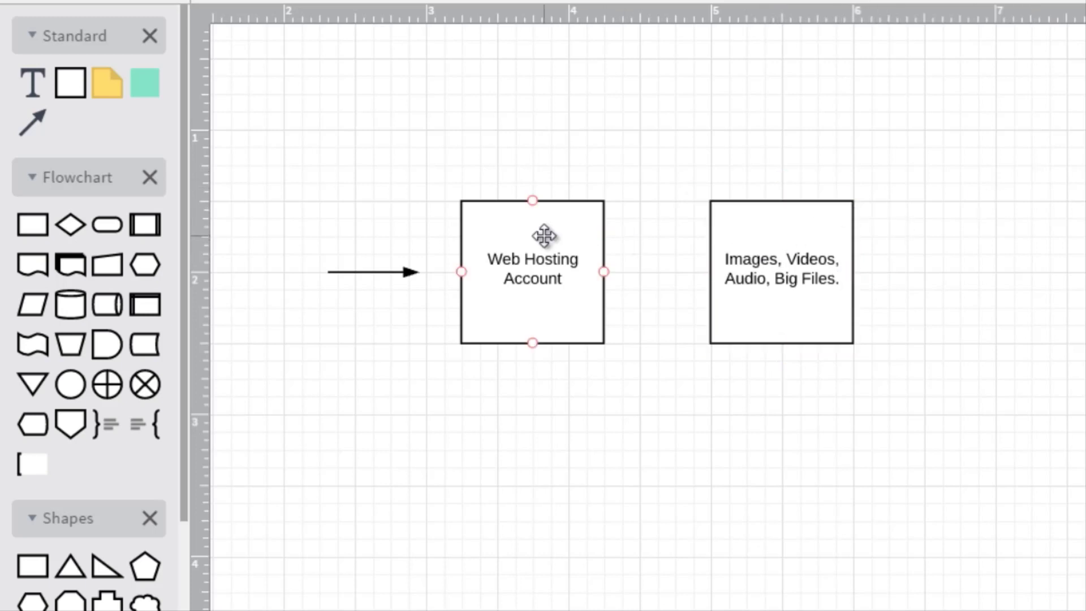
Insert "Amazon S3" as a separate first line above the text in the Images, Videos, Audio, Big Files box.
{"action": "left_click", "coordinate": [786, 243]}
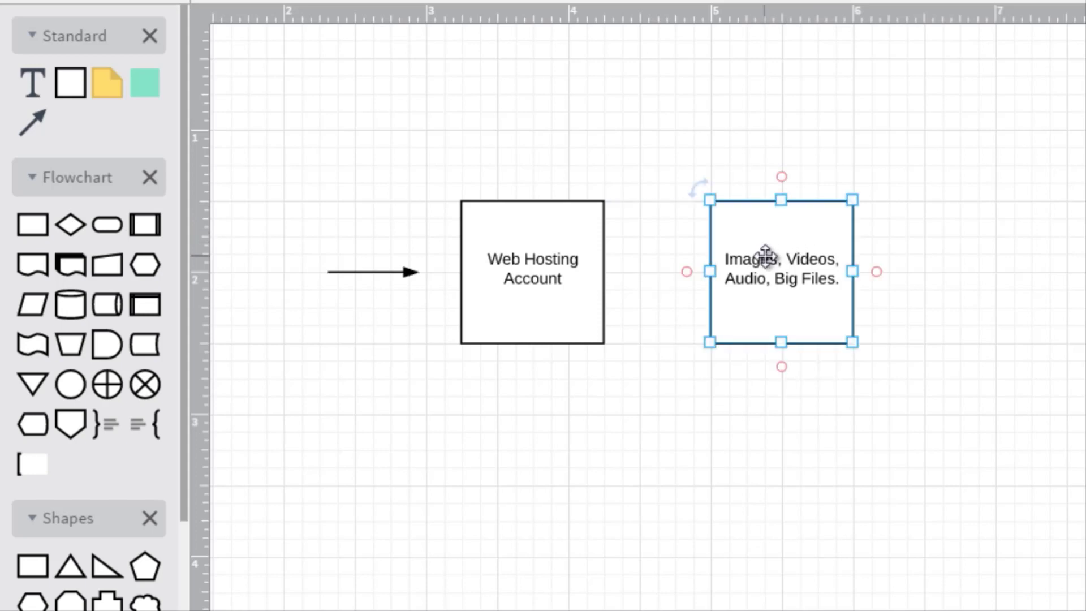
{"action": "double_click", "coordinate": [738, 253]}
{"action": "left_click", "coordinate": [727, 259]}
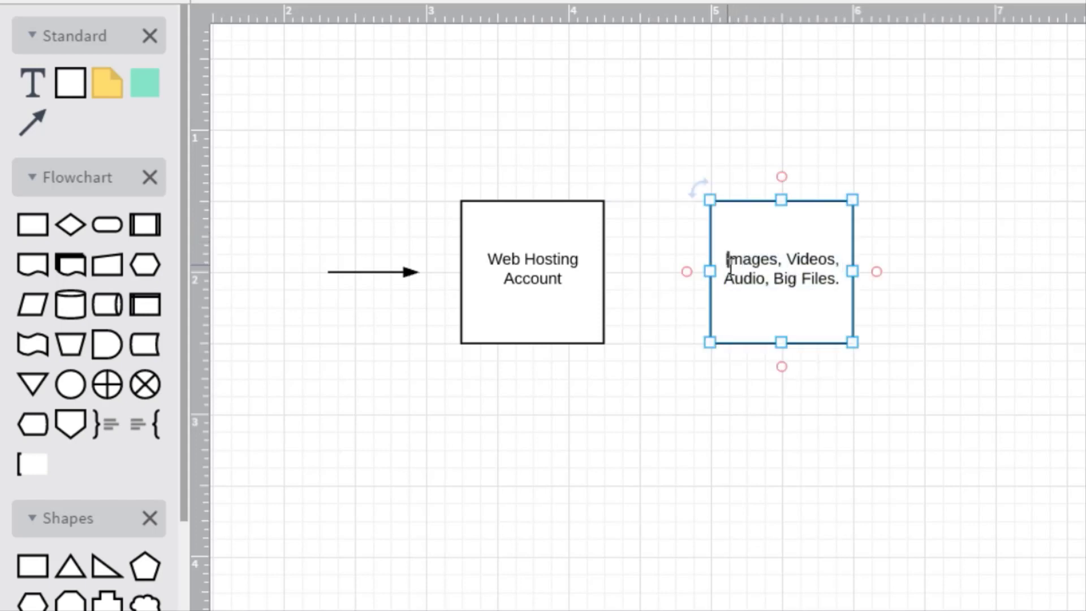
{"action": "type", "text": "Amazon S3"}
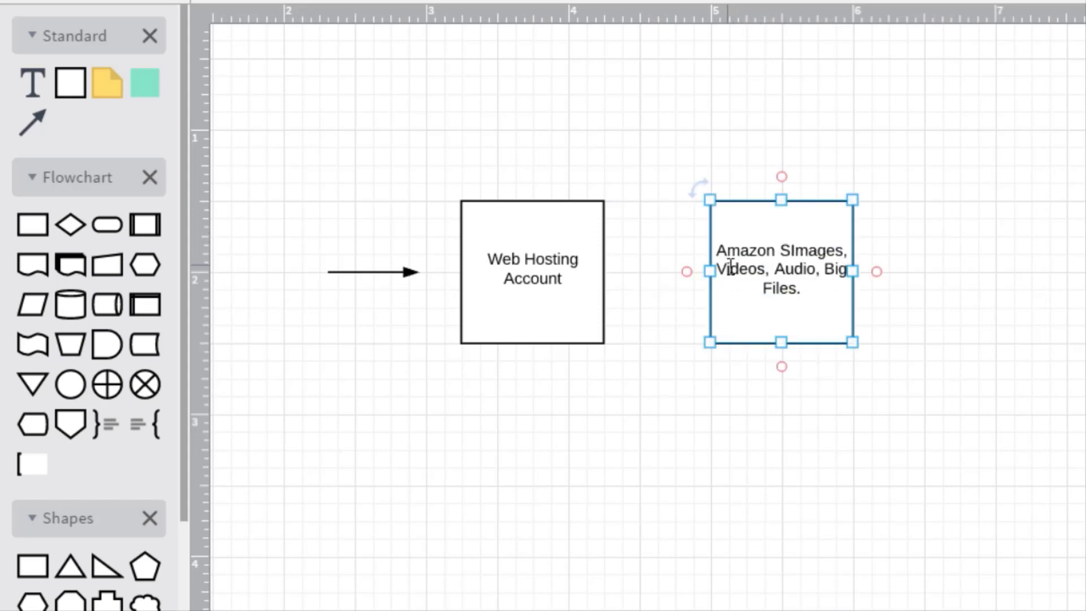
{"action": "key", "text": "Return"}
{"action": "left_click", "coordinate": [690, 416]}
{"action": "left_click", "coordinate": [555, 279]}
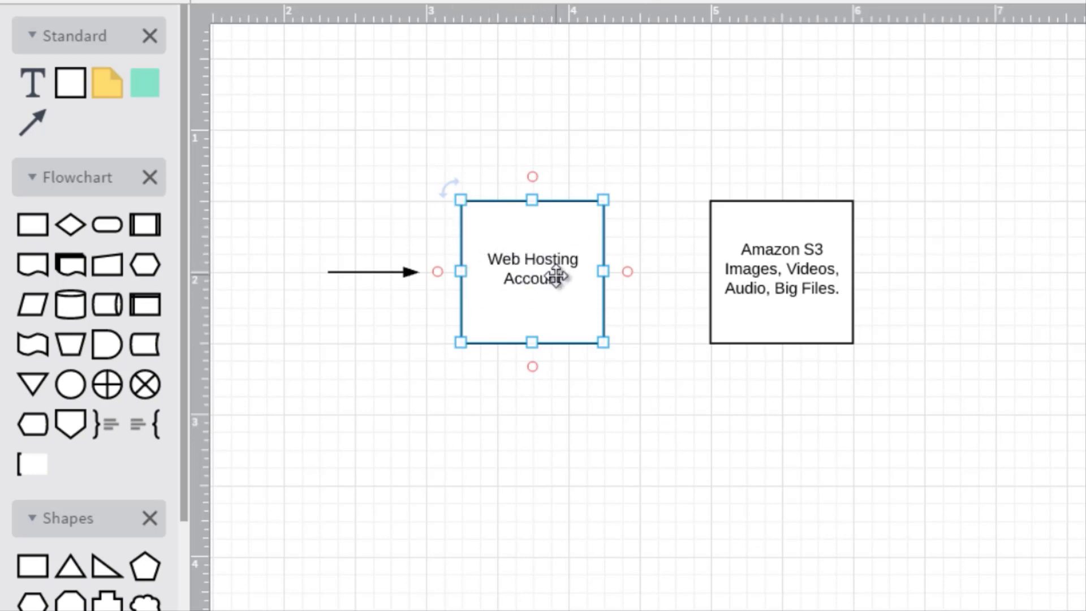
{"action": "left_click", "coordinate": [570, 117]}
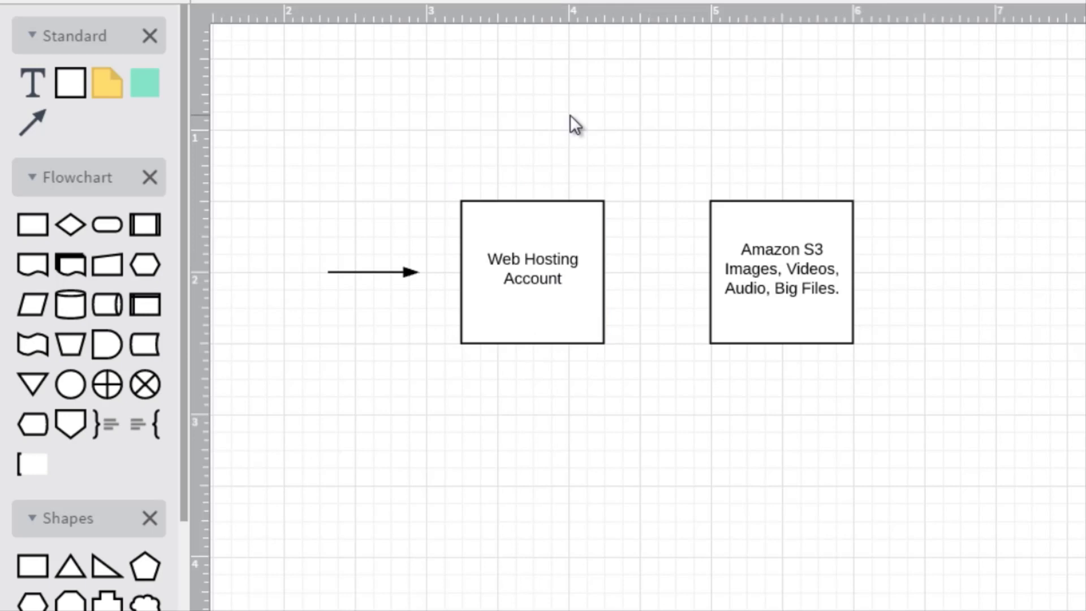
{"action": "left_click", "coordinate": [556, 240]}
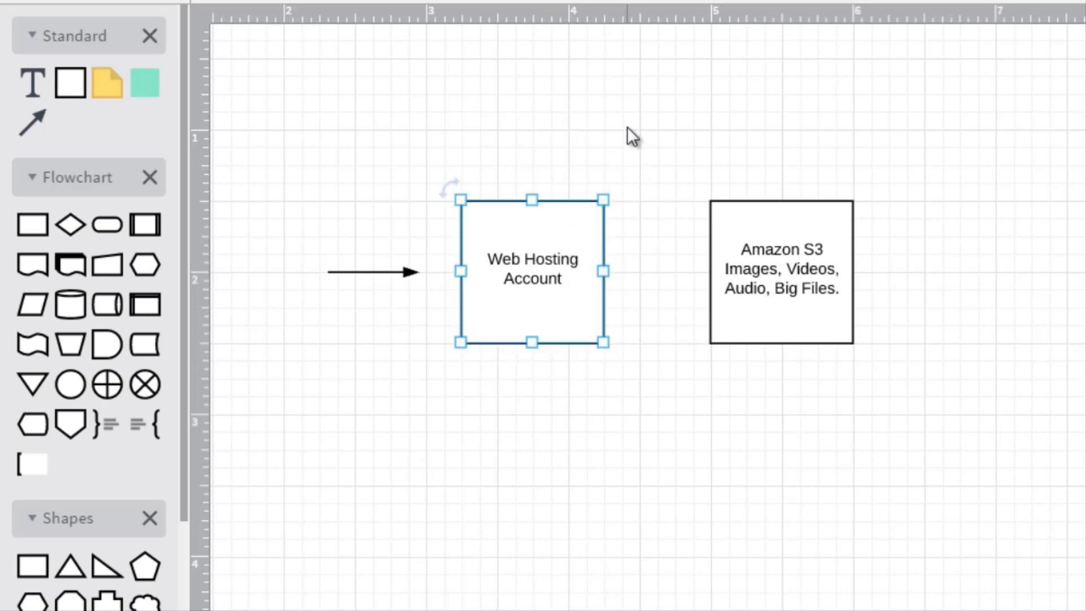
Connect the Web Hosting Account box to the Amazon S3 box with a straight arrow pointing to Amazon S3.
{"action": "left_click", "coordinate": [614, 262]}
{"action": "left_click_drag", "start_coordinate": [504, 272], "coordinate": [528, 280]}
{"action": "left_click", "coordinate": [670, 101]}
{"action": "left_click_drag", "start_coordinate": [609, 270], "coordinate": [711, 272]}
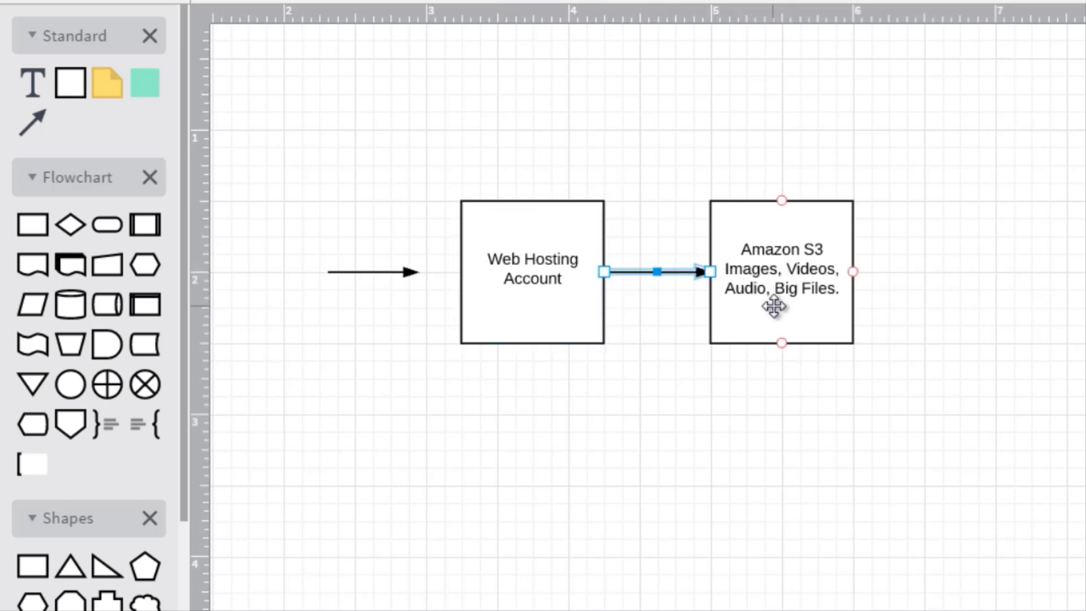
{"action": "left_click", "coordinate": [817, 281]}
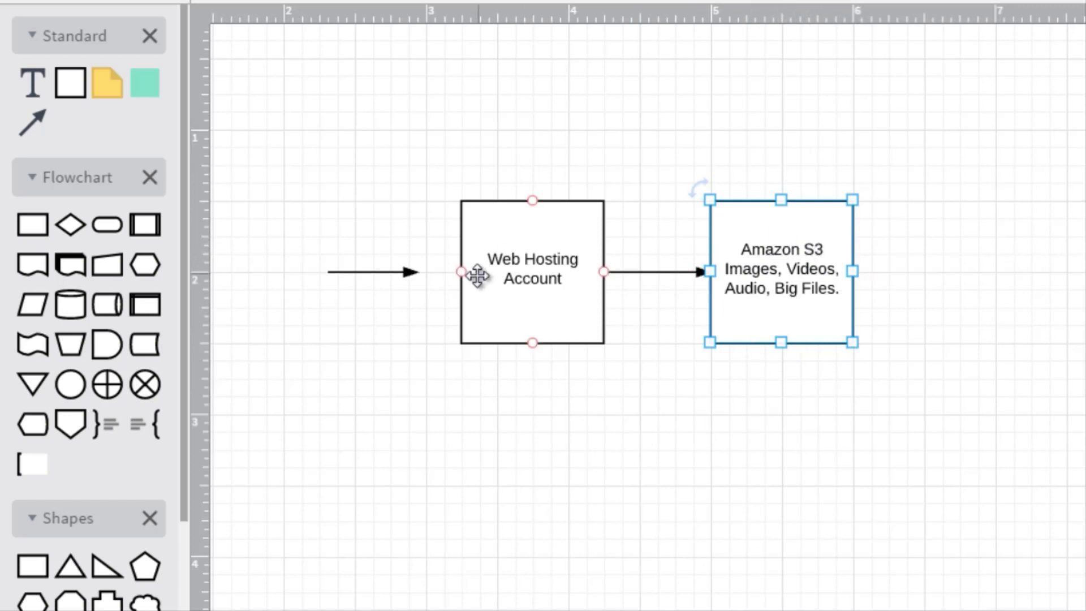
{"action": "left_click", "coordinate": [539, 271]}
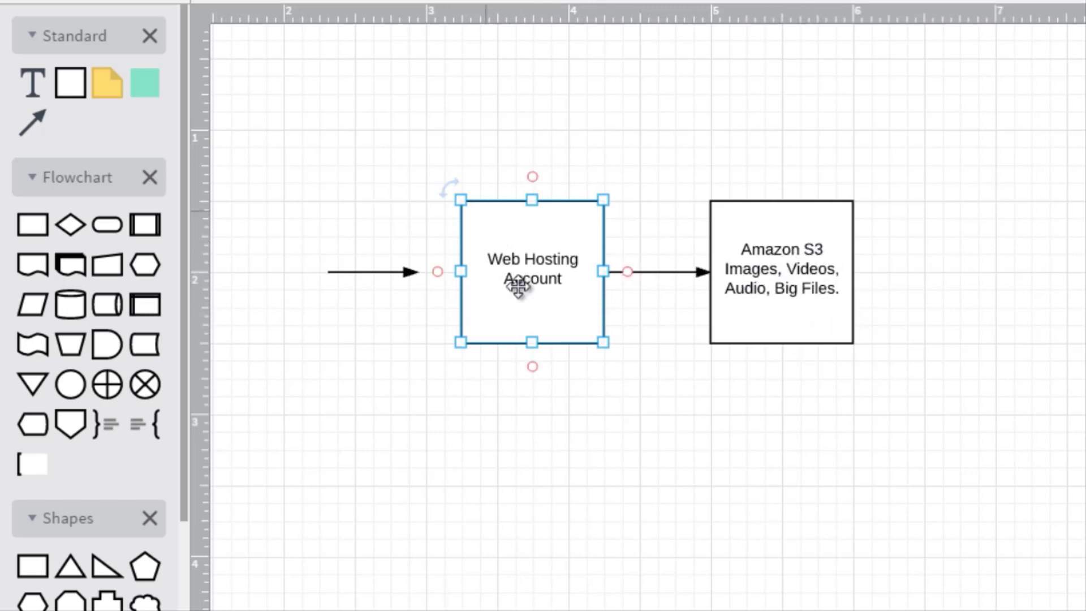
{"action": "left_click", "coordinate": [795, 273]}
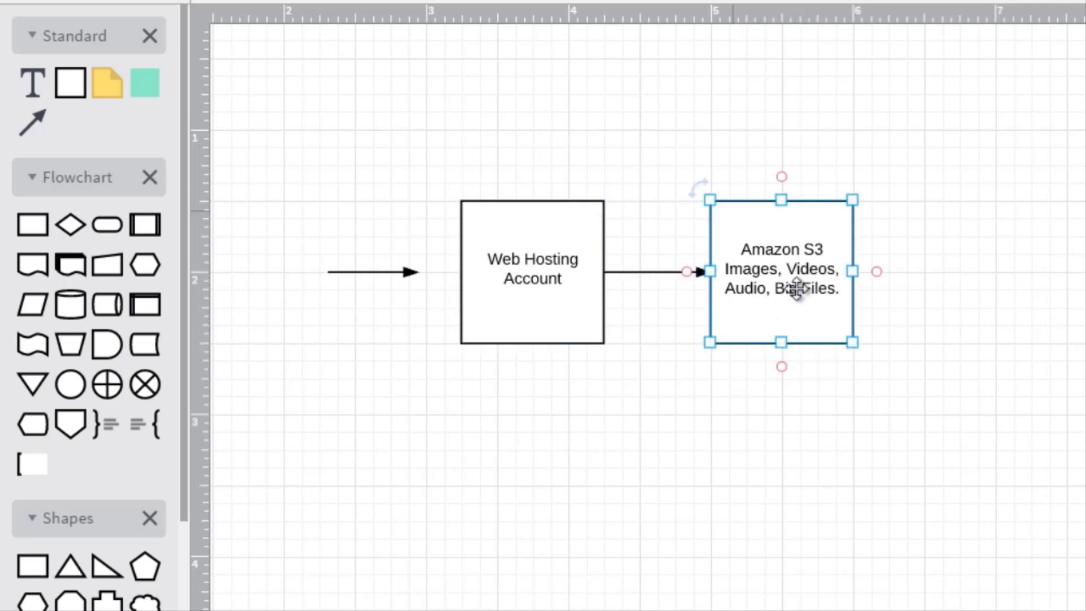
{"action": "left_click", "coordinate": [441, 305]}
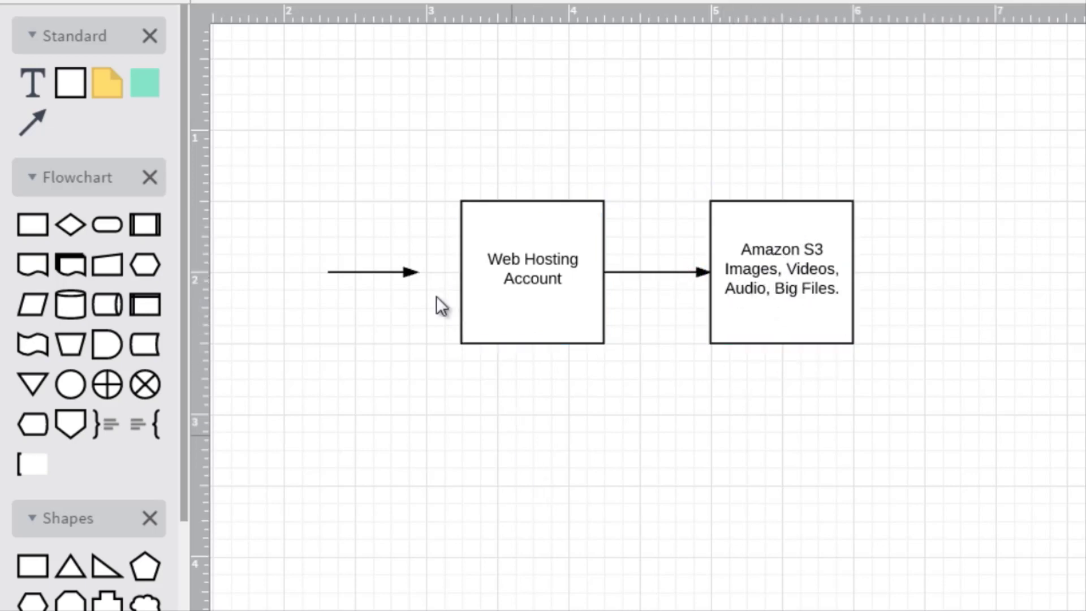
{"action": "left_click", "coordinate": [407, 272]}
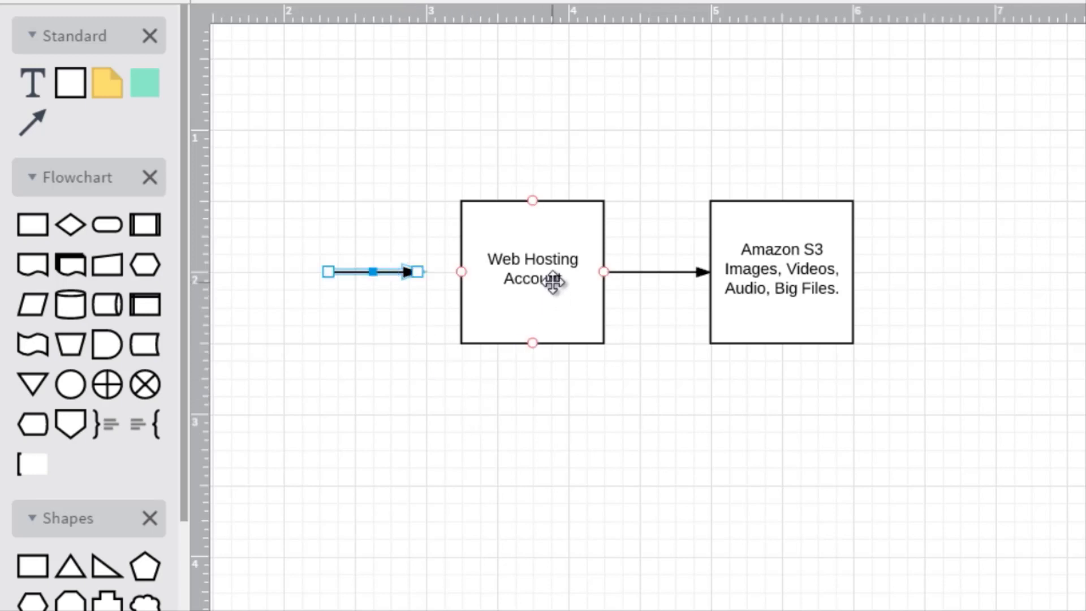
{"action": "left_click", "coordinate": [533, 229]}
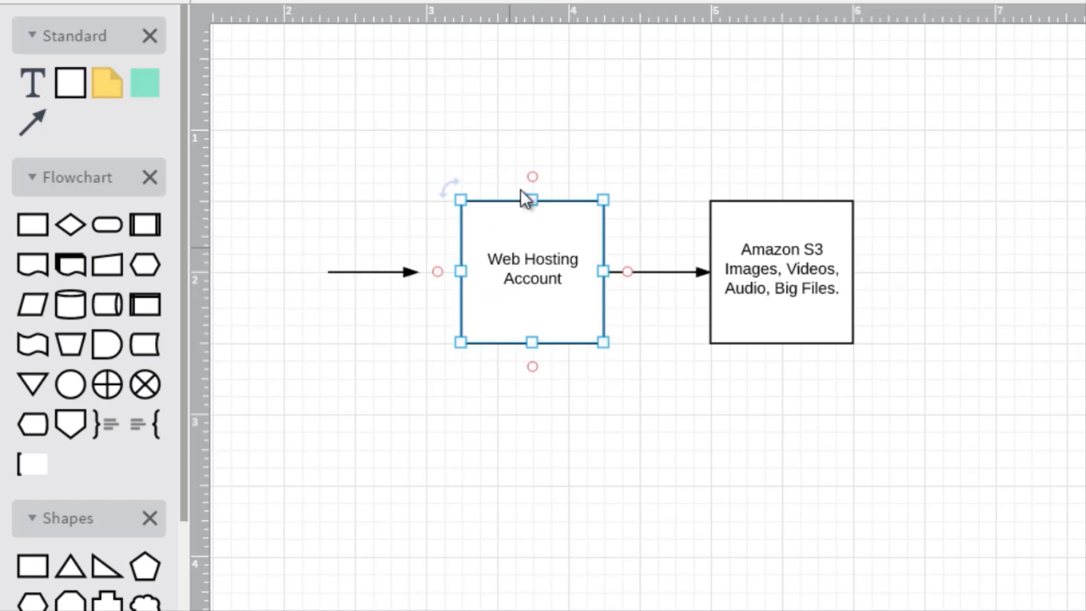
{"action": "left_click", "coordinate": [794, 296]}
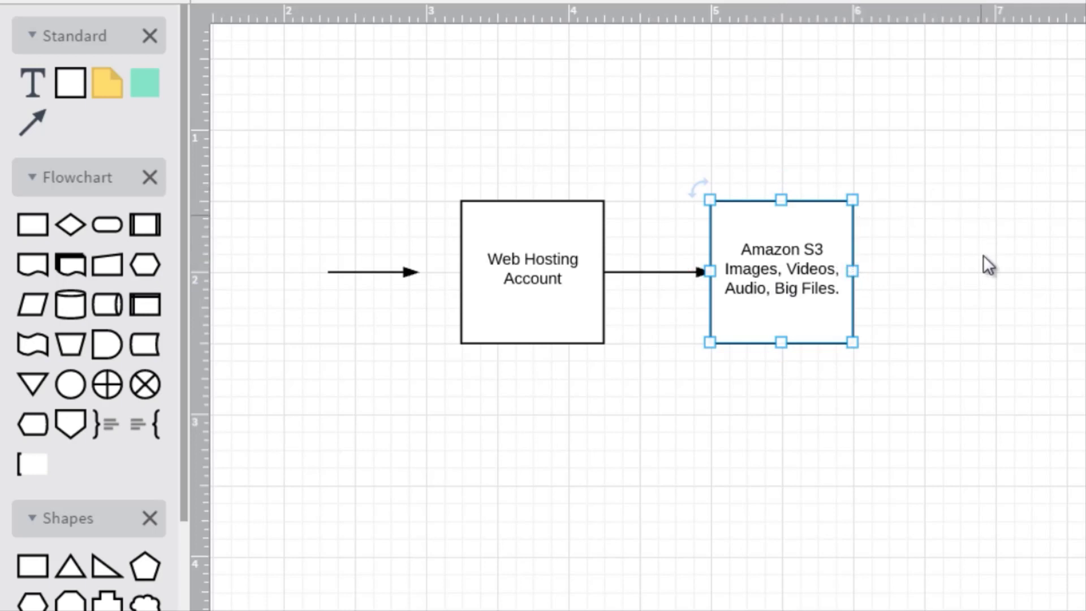
{"action": "left_click", "coordinate": [512, 300]}
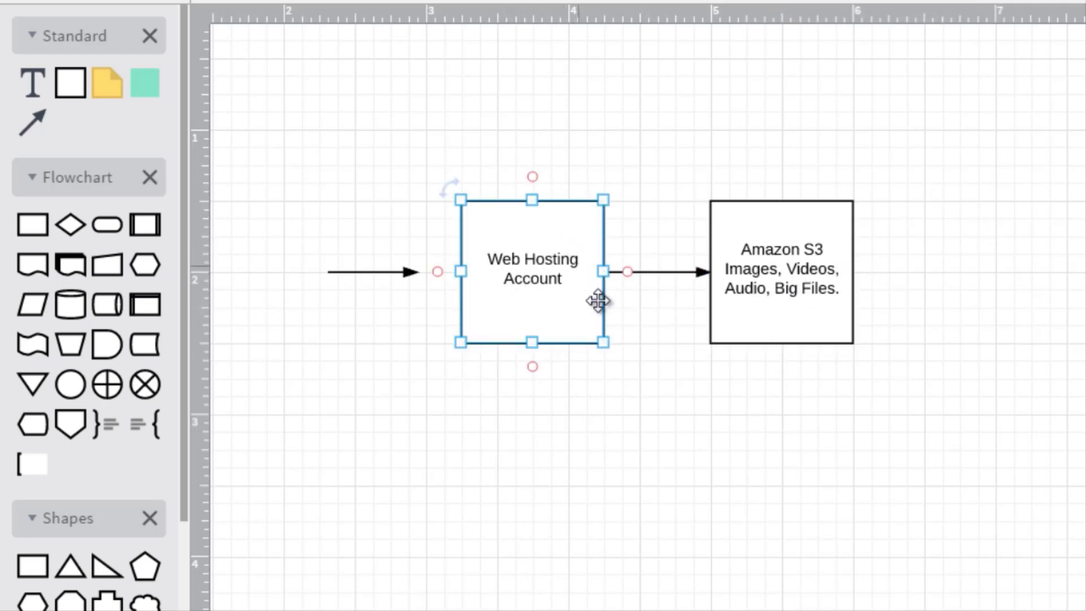
{"action": "left_click", "coordinate": [623, 446]}
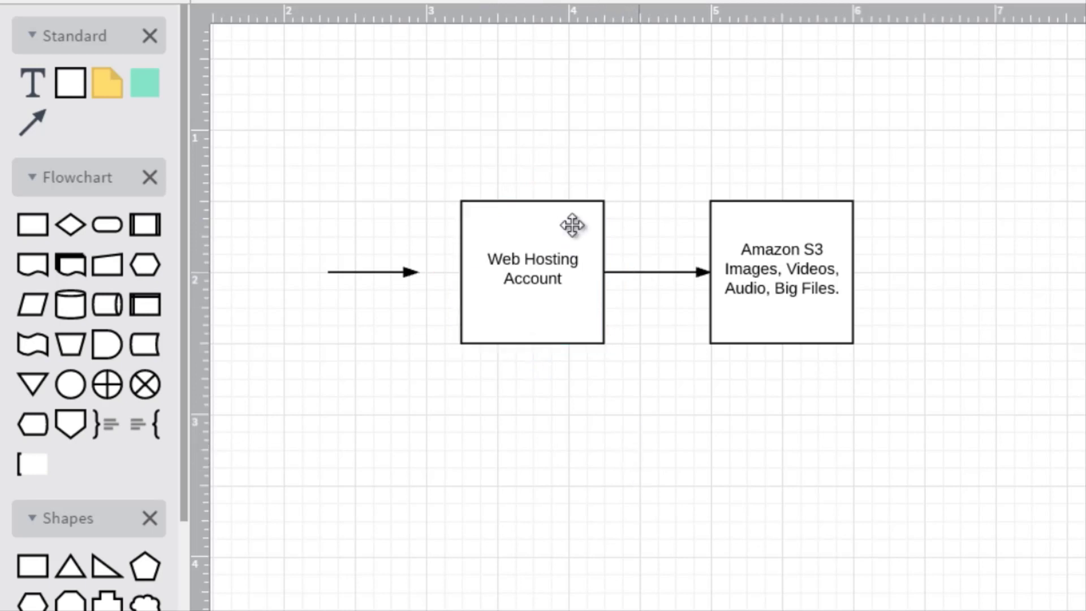
{"action": "left_click_drag", "start_coordinate": [582, 233], "coordinate": [582, 236]}
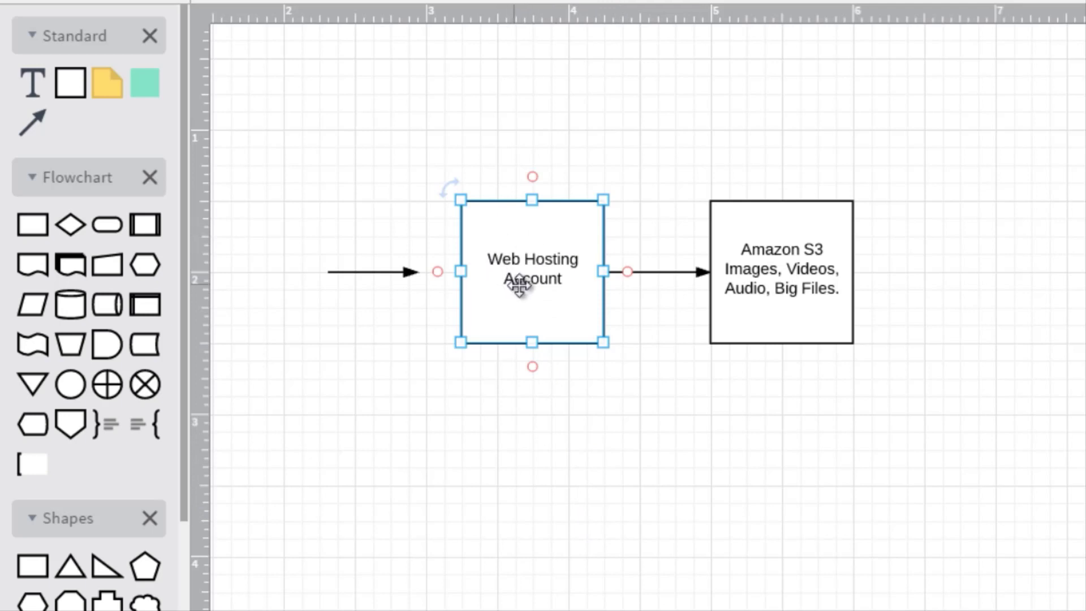
{"action": "left_click", "coordinate": [799, 295]}
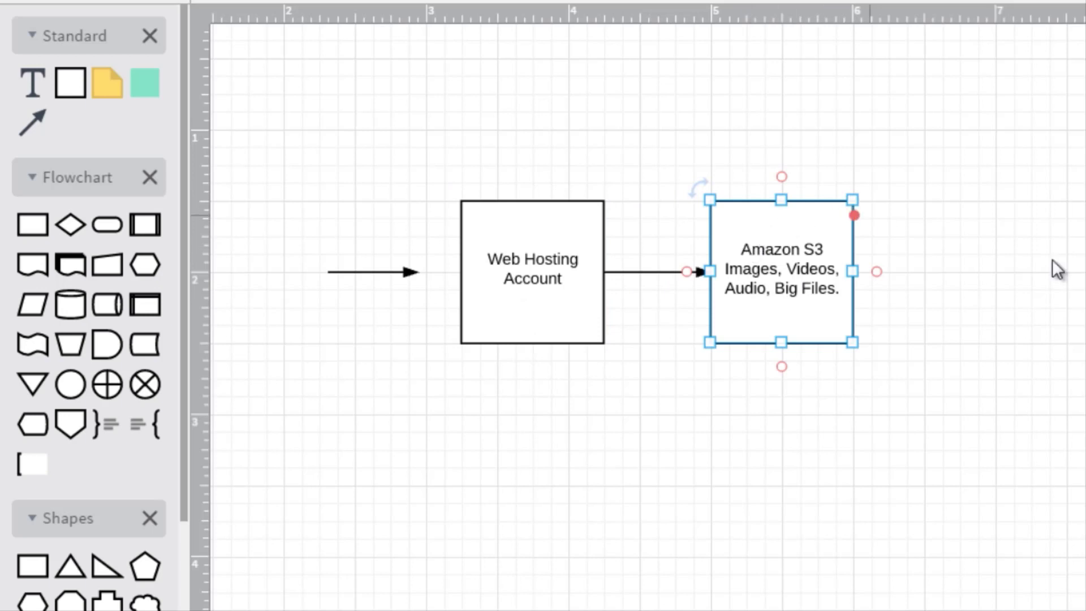
{"action": "left_click", "coordinate": [1024, 270]}
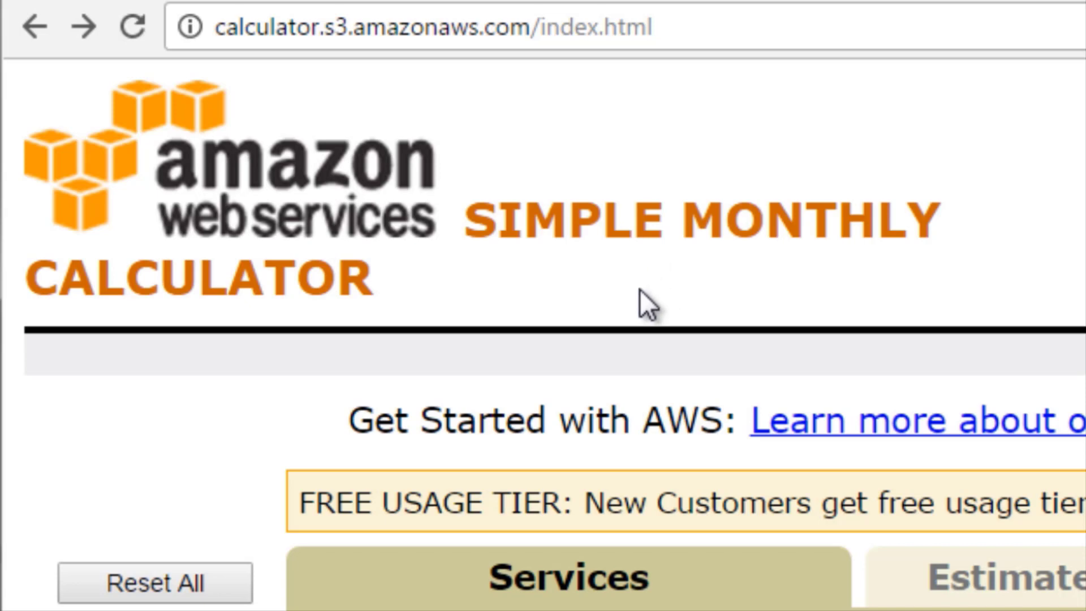
Open the Amazon S3 service in the calculator and choose the US-East / US Standard (Virginia) region.
{"action": "scroll", "coordinate": [640, 289], "scroll_direction": "down", "scroll_amount": 6}
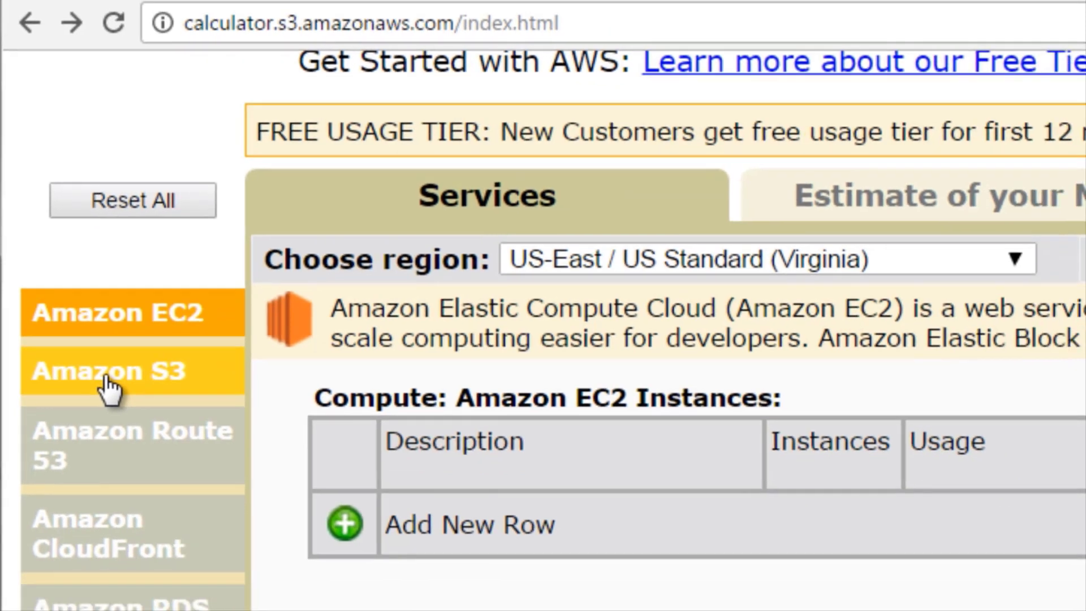
{"action": "left_click", "coordinate": [124, 444]}
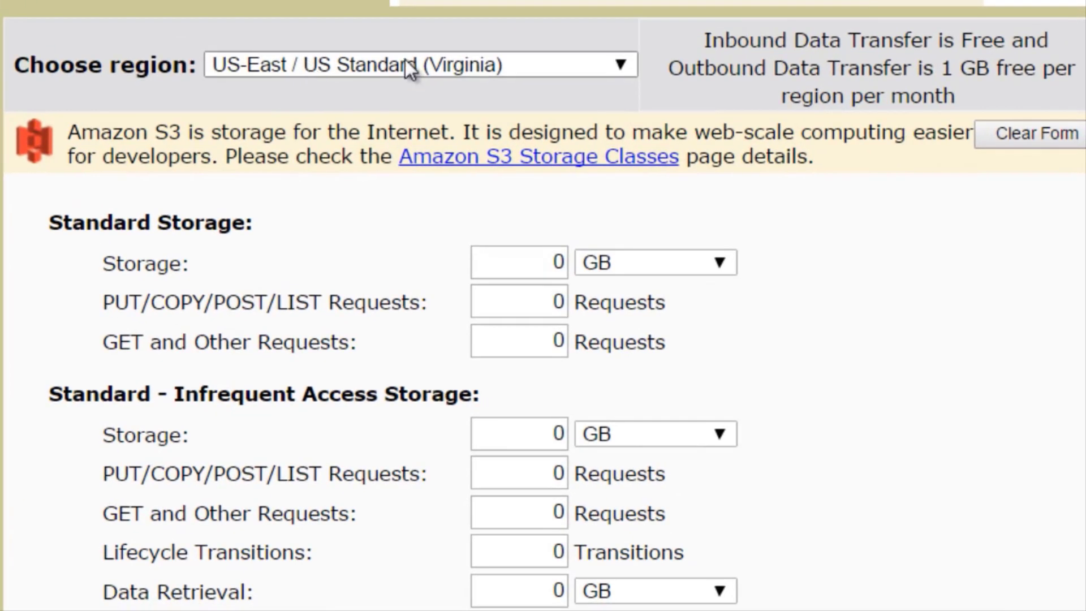
{"action": "left_click", "coordinate": [418, 74]}
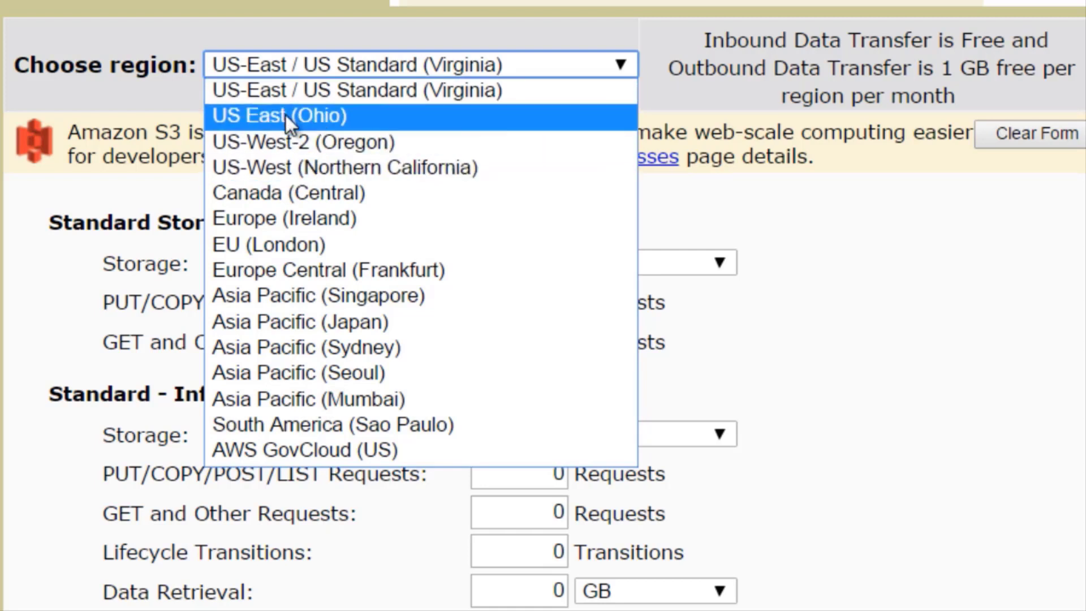
{"action": "left_click", "coordinate": [284, 96]}
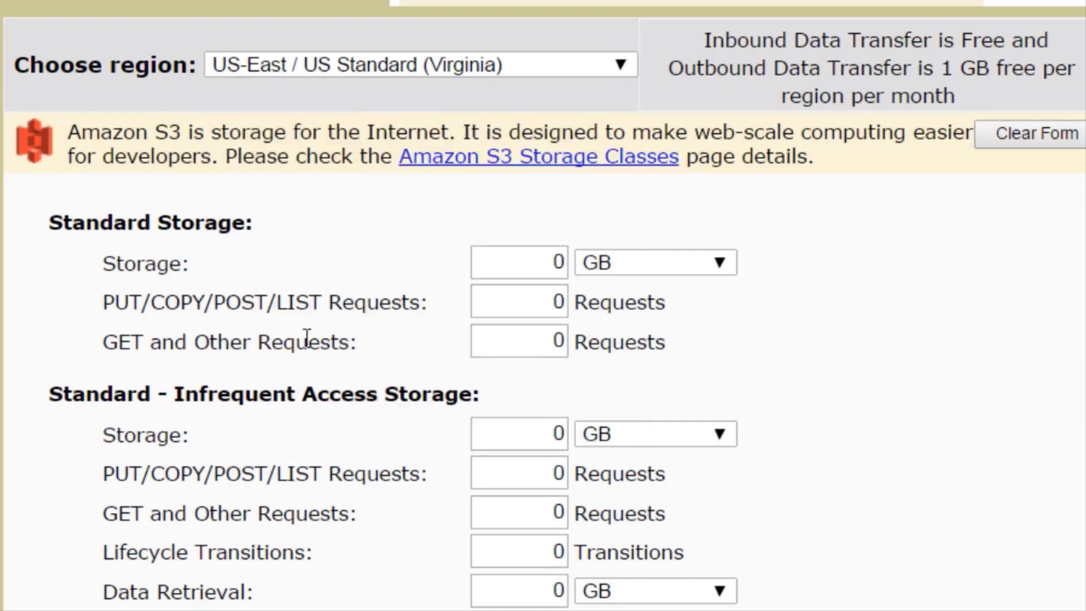
Set the Standard Storage amount for Amazon S3 to 100 GB.
{"action": "scroll", "coordinate": [370, 389], "scroll_direction": "down", "scroll_amount": 2}
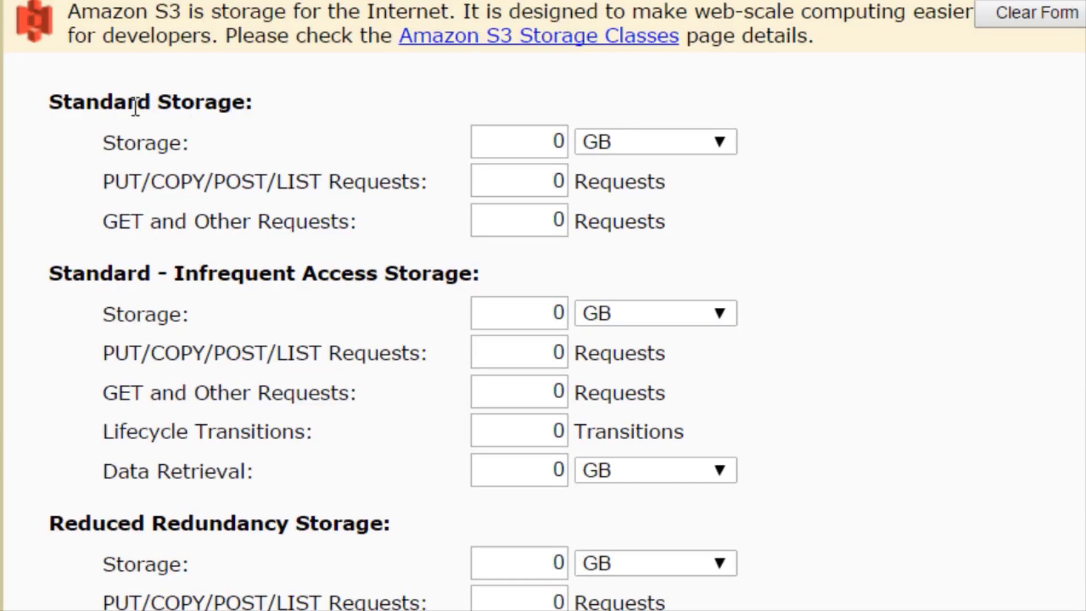
{"action": "scroll", "coordinate": [528, 12], "scroll_direction": "down", "scroll_amount": 2}
{"action": "mouse_move", "coordinate": [528, 24]}
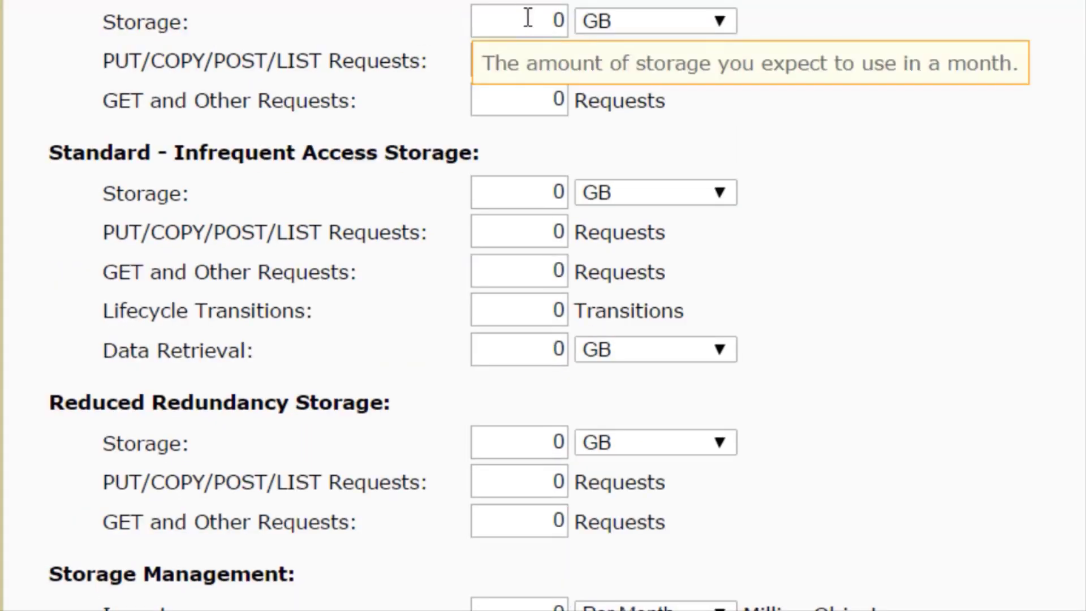
{"action": "scroll", "coordinate": [528, 41], "scroll_direction": "up", "scroll_amount": 1}
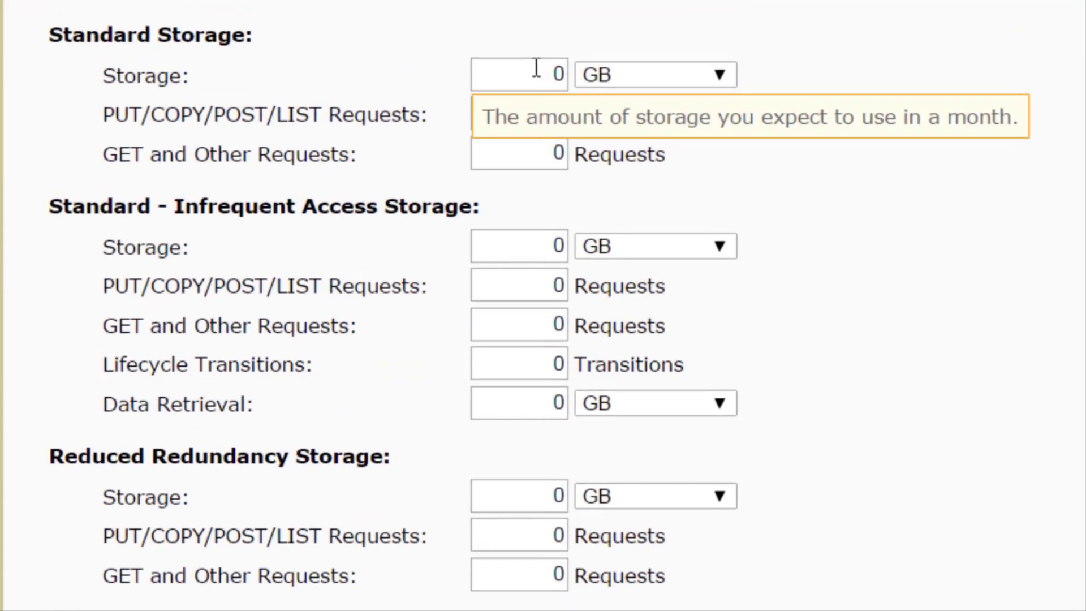
{"action": "left_click", "coordinate": [536, 68]}
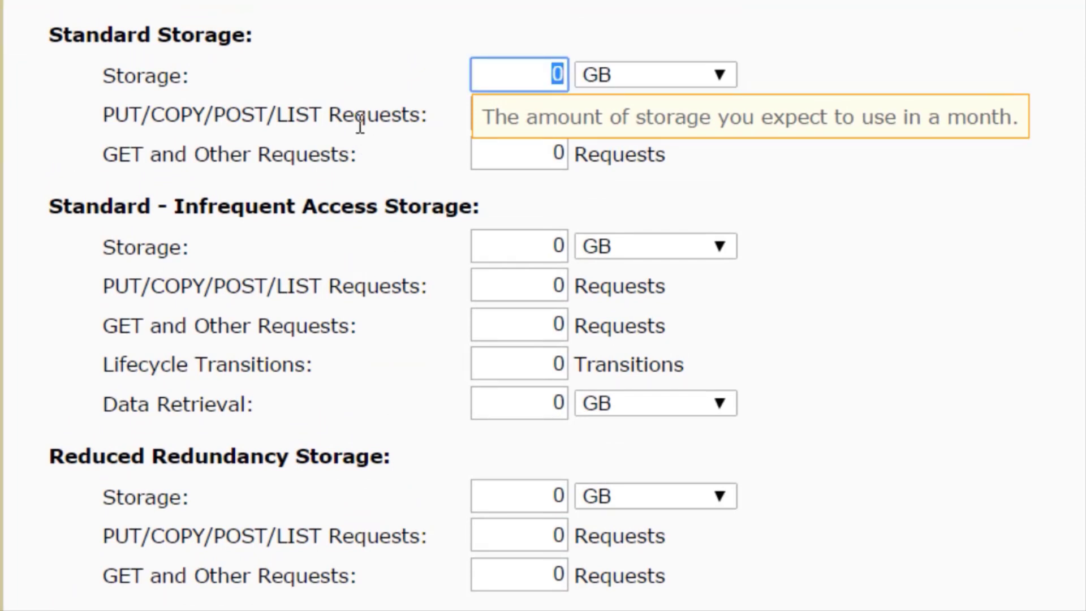
{"action": "left_click", "coordinate": [959, 182]}
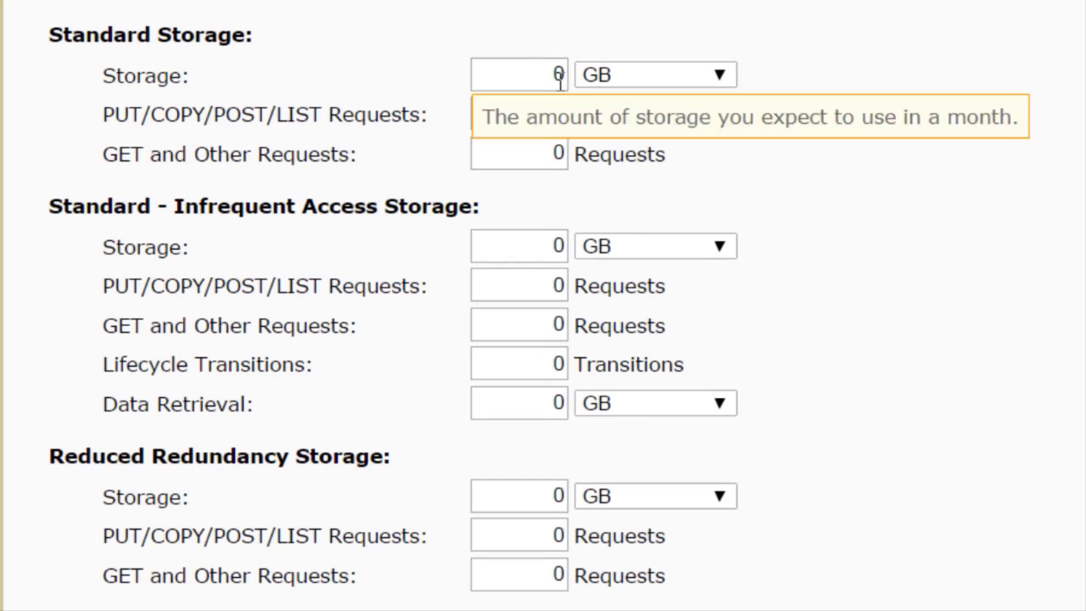
{"action": "left_click", "coordinate": [542, 74]}
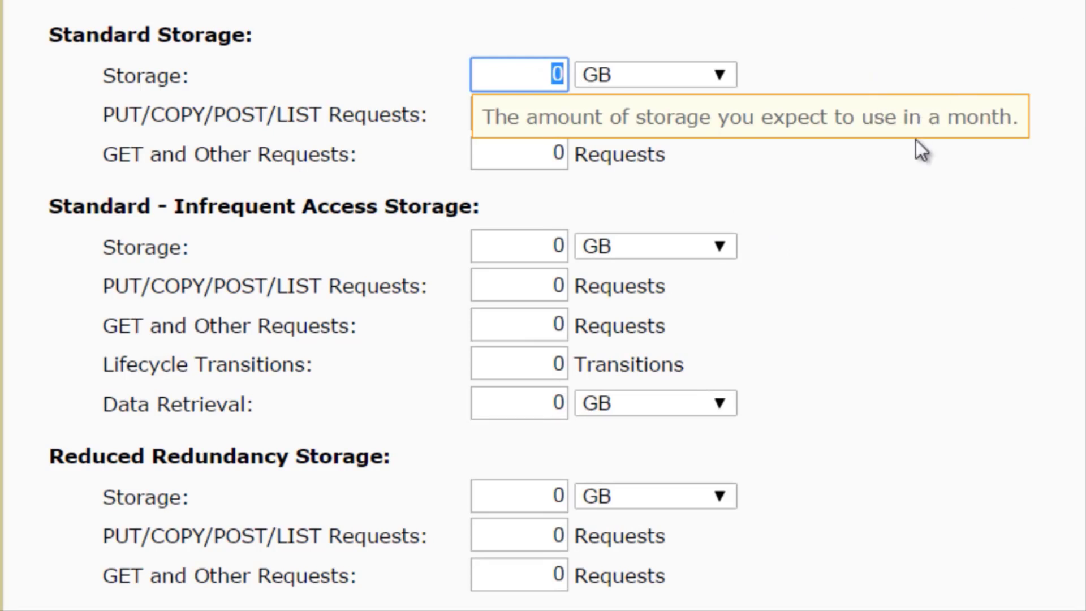
{"action": "type", "text": "100"}
{"action": "left_click", "coordinate": [948, 93]}
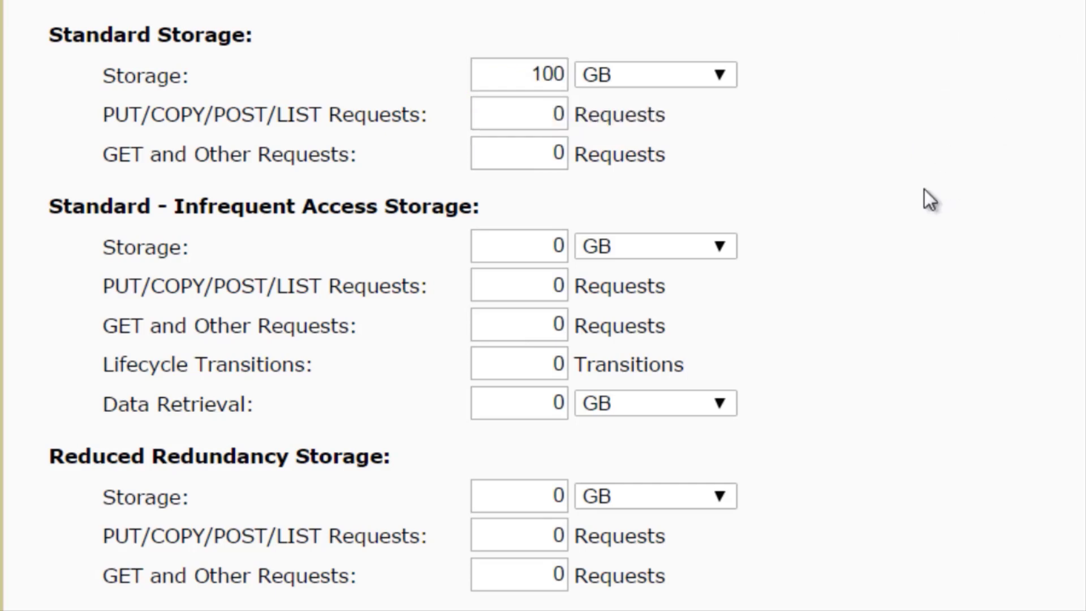
Check the monthly bill estimate and set the Standard Storage amount to 500 GB.
{"action": "scroll", "coordinate": [922, 192], "scroll_direction": "up", "scroll_amount": 2}
{"action": "scroll", "coordinate": [908, 209], "scroll_direction": "down", "scroll_amount": 2}
{"action": "scroll", "coordinate": [813, 86], "scroll_direction": "up", "scroll_amount": 5}
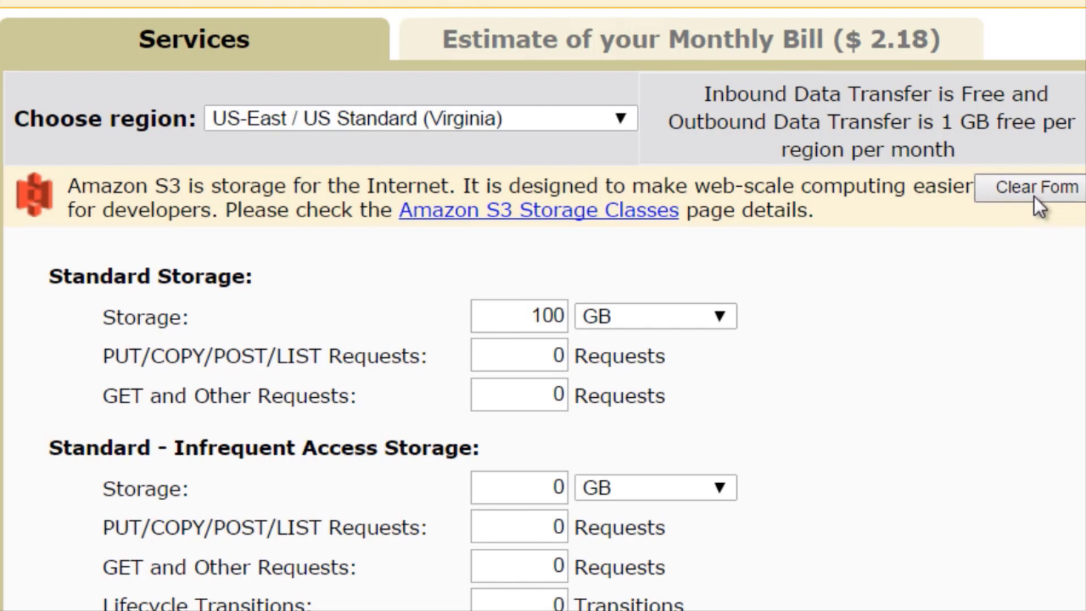
{"action": "left_click", "coordinate": [519, 313]}
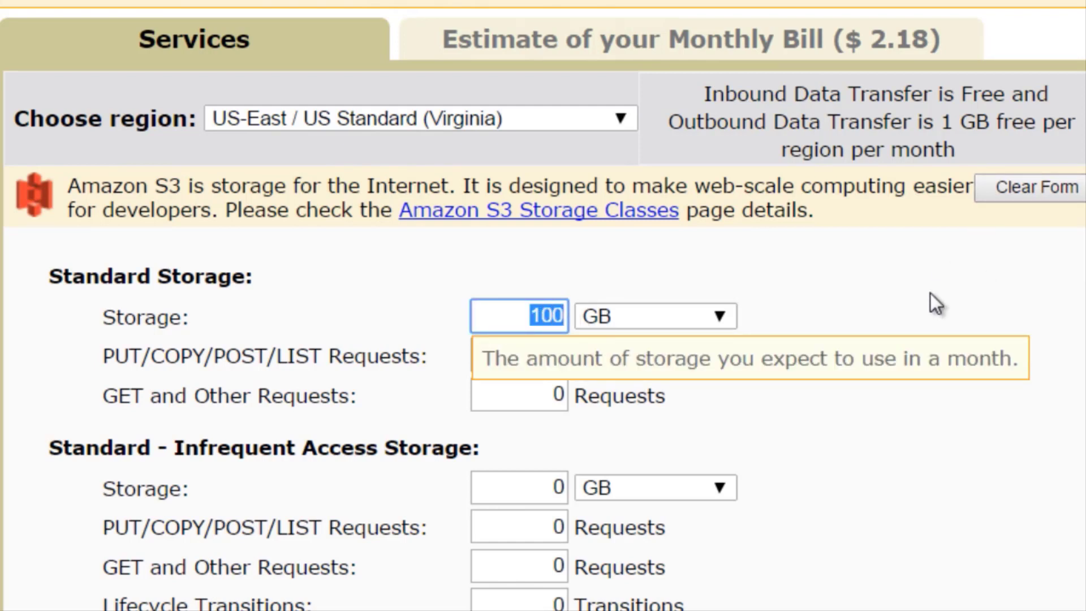
{"action": "type", "text": "500"}
Set both Data Transfer Out and Data Transfer In to 500 GB/Month in the Data Transfer section.
{"action": "scroll", "coordinate": [955, 359], "scroll_direction": "down", "scroll_amount": 12}
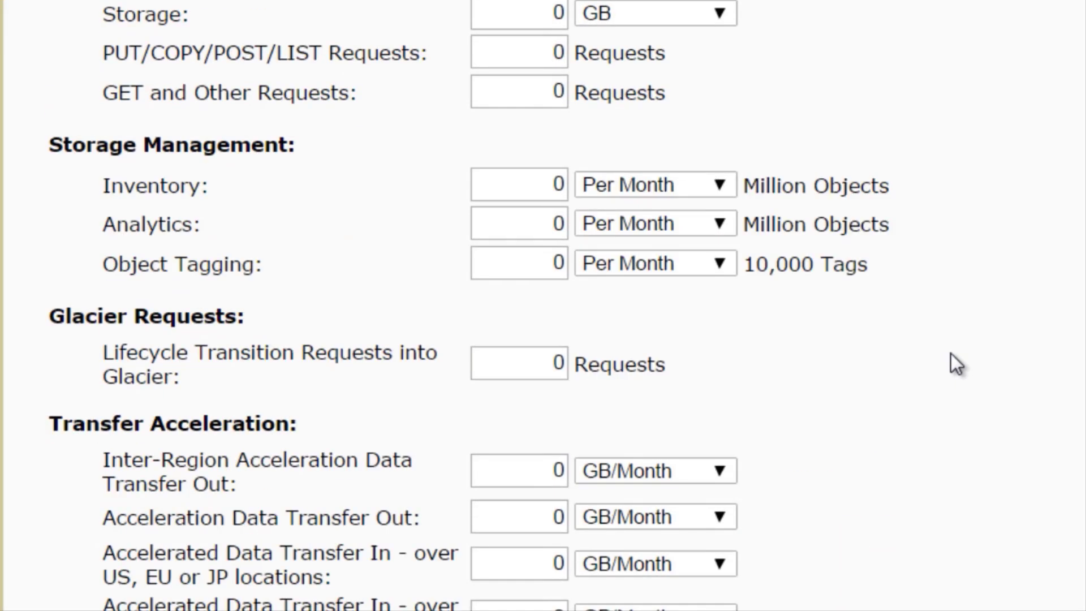
{"action": "scroll", "coordinate": [952, 354], "scroll_direction": "down", "scroll_amount": 6}
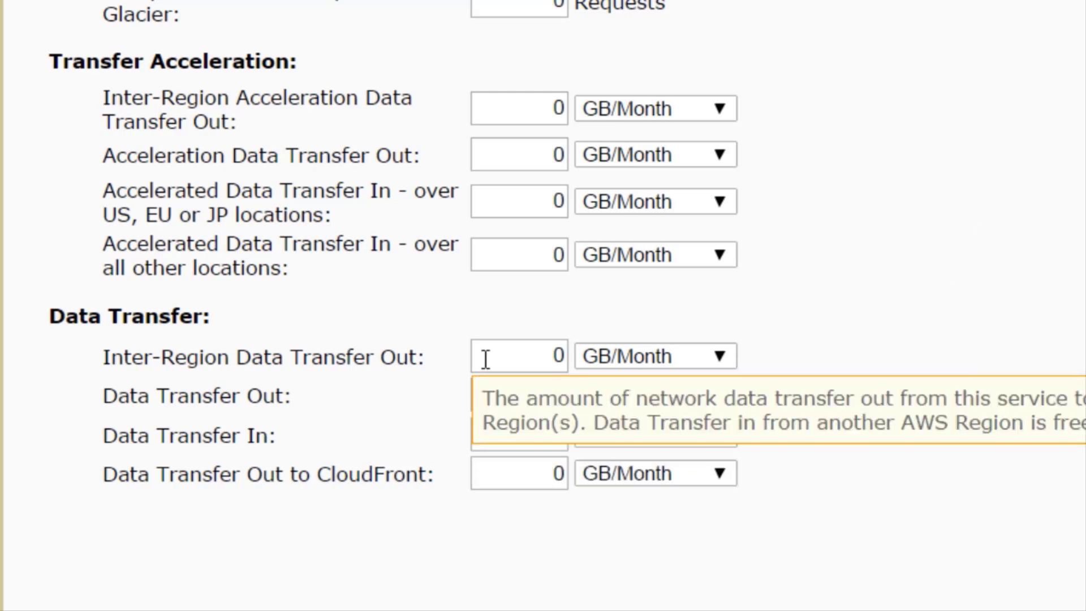
{"action": "left_click_drag", "start_coordinate": [485, 359], "coordinate": [584, 364]}
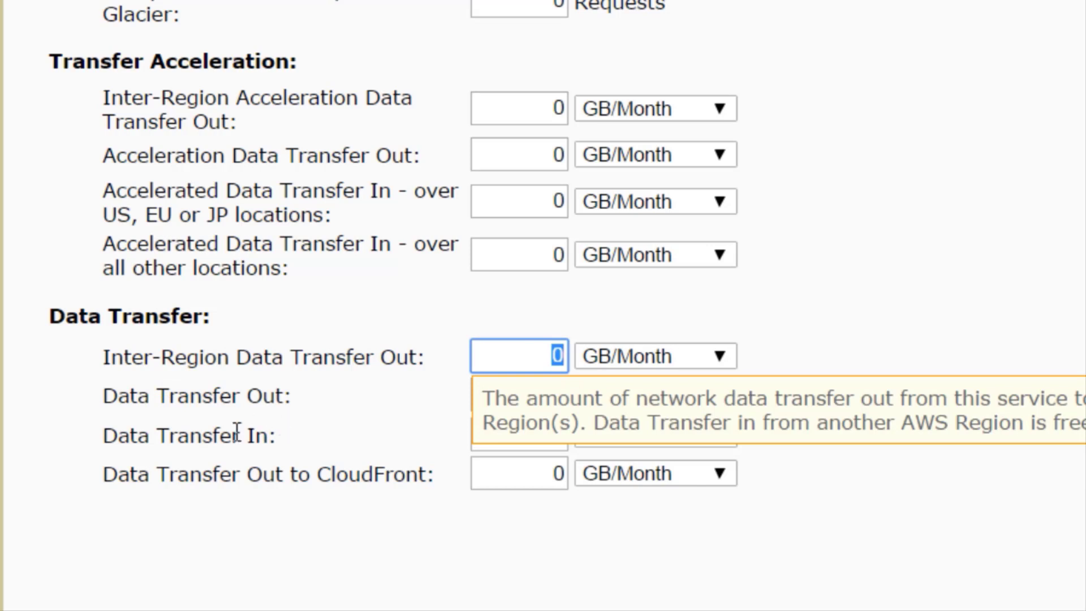
{"action": "left_click", "coordinate": [253, 451]}
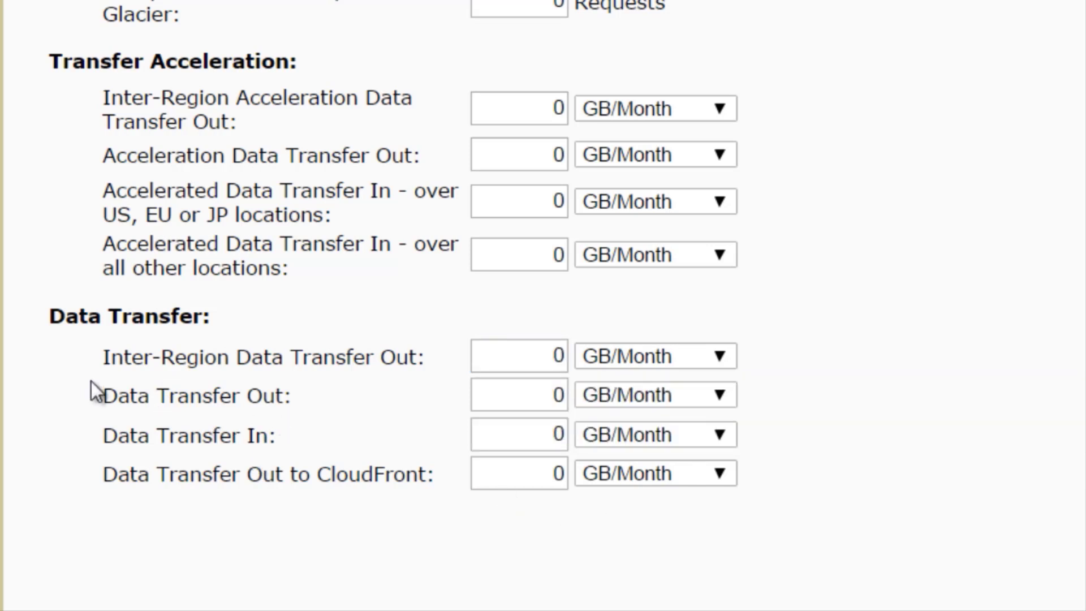
{"action": "left_click_drag", "start_coordinate": [107, 400], "coordinate": [310, 432]}
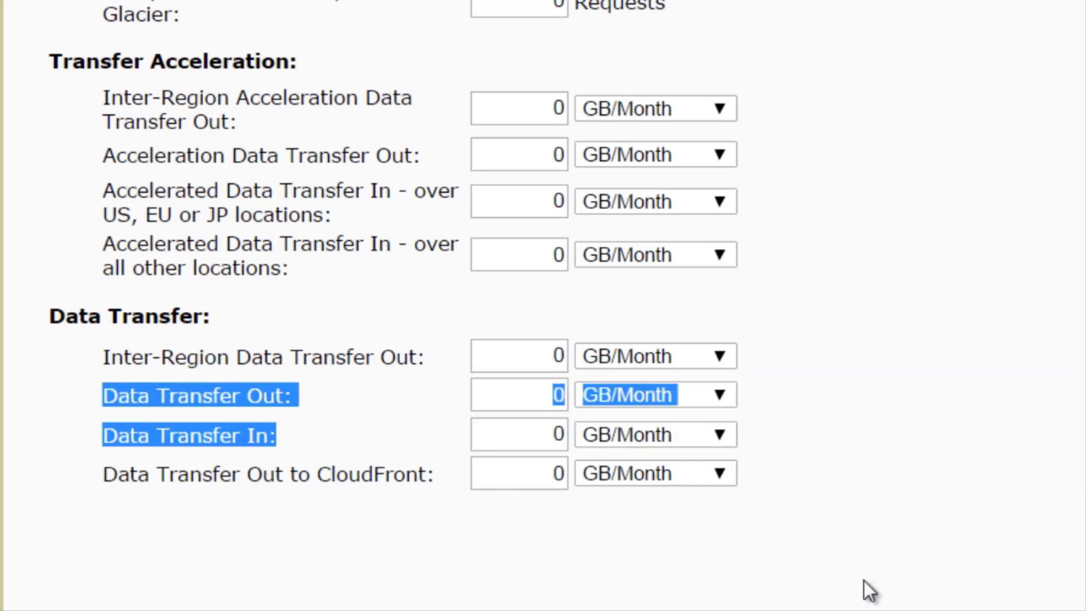
{"action": "left_click", "coordinate": [982, 384]}
{"action": "mouse_move", "coordinate": [502, 435]}
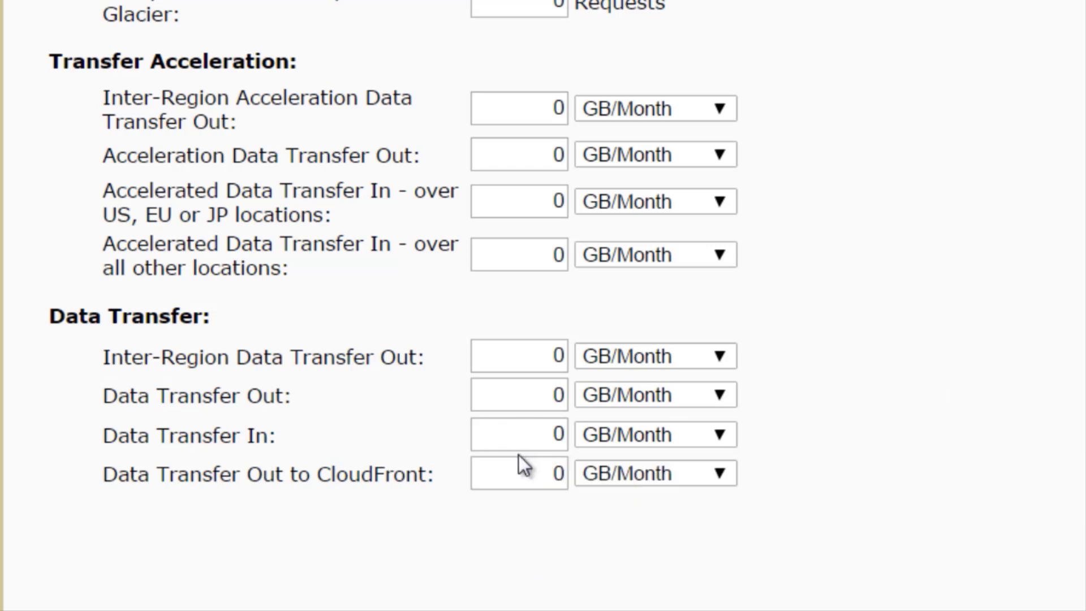
{"action": "left_click", "coordinate": [512, 395]}
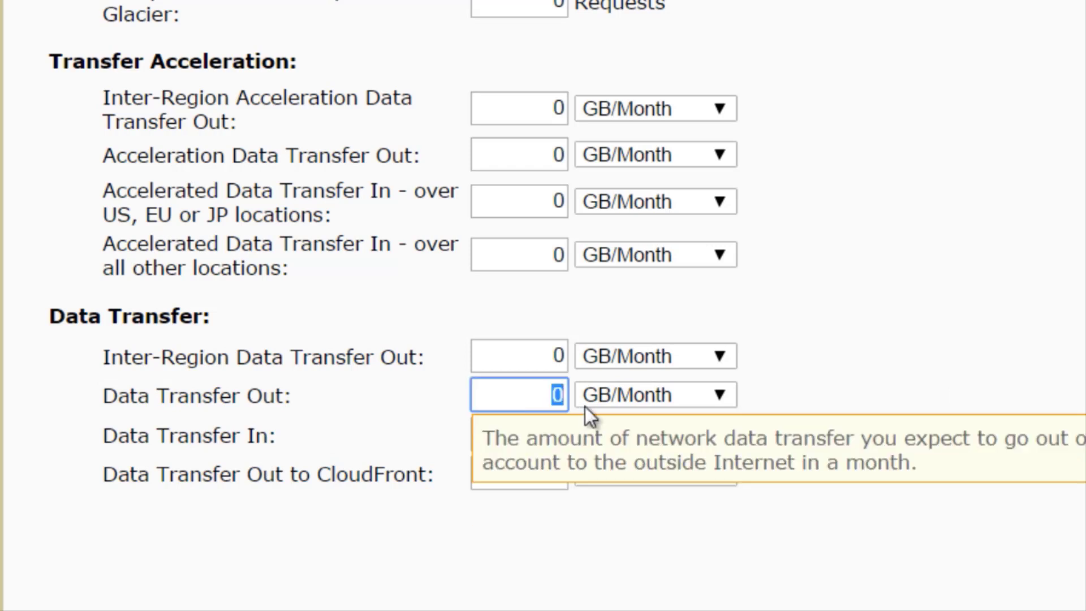
{"action": "type", "text": "500"}
{"action": "key", "text": "ctrl+a"}
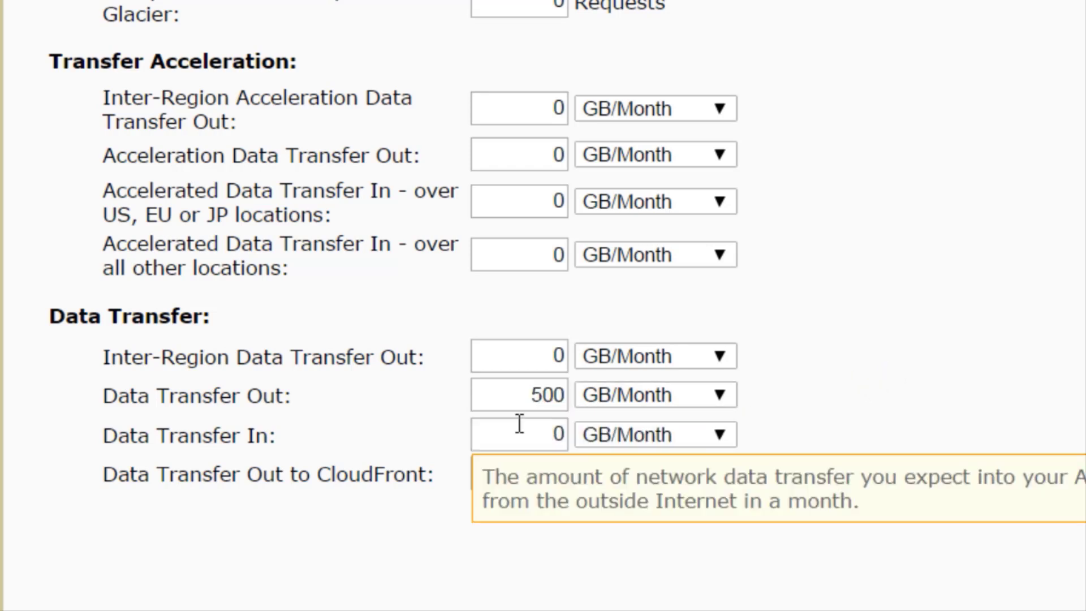
{"action": "left_click", "coordinate": [520, 424]}
{"action": "type", "text": "500"}
{"action": "left_click", "coordinate": [896, 372]}
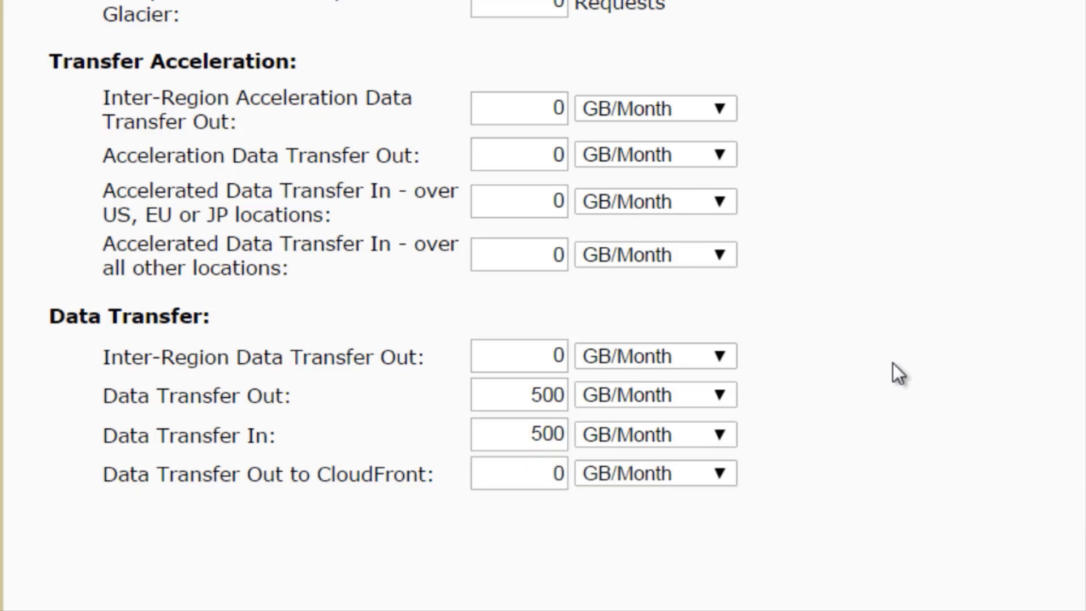
Check the monthly bill estimate, and set both Data Transfer Out and Data Transfer In to 300 GB/Month.
{"action": "scroll", "coordinate": [900, 396], "scroll_direction": "up", "scroll_amount": 10}
{"action": "scroll", "coordinate": [902, 412], "scroll_direction": "up", "scroll_amount": 4}
{"action": "scroll", "coordinate": [901, 407], "scroll_direction": "down", "scroll_amount": 4}
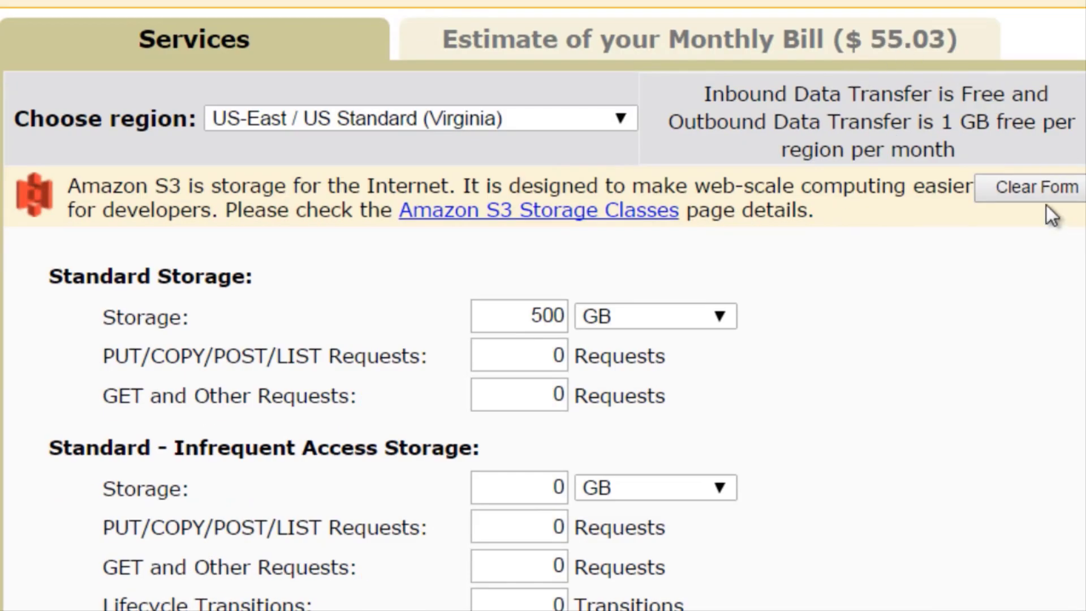
{"action": "scroll", "coordinate": [965, 416], "scroll_direction": "down", "scroll_amount": 10}
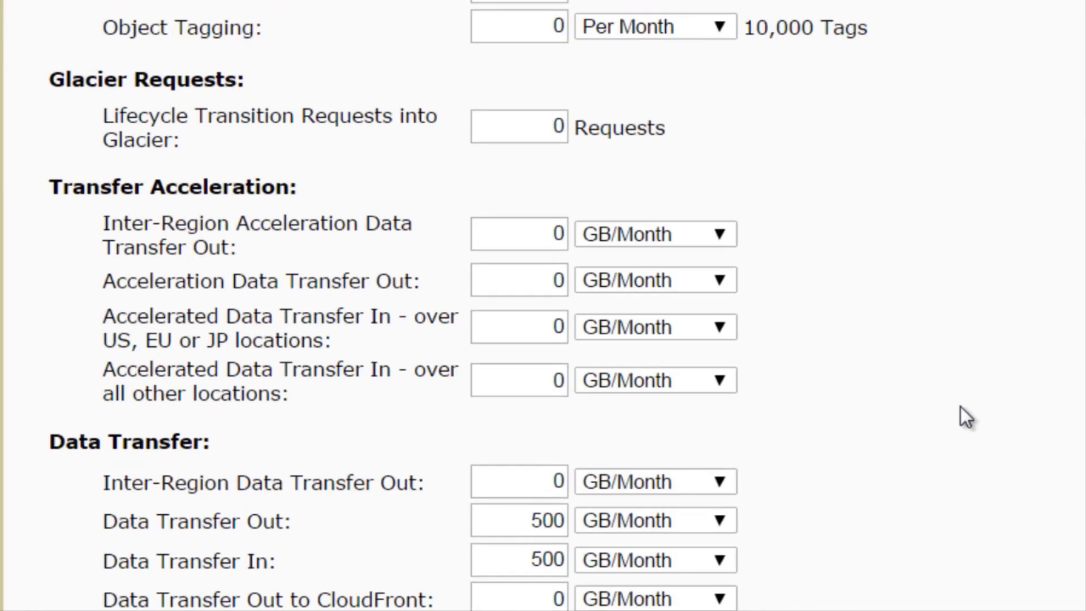
{"action": "scroll", "coordinate": [960, 405], "scroll_direction": "down", "scroll_amount": 2}
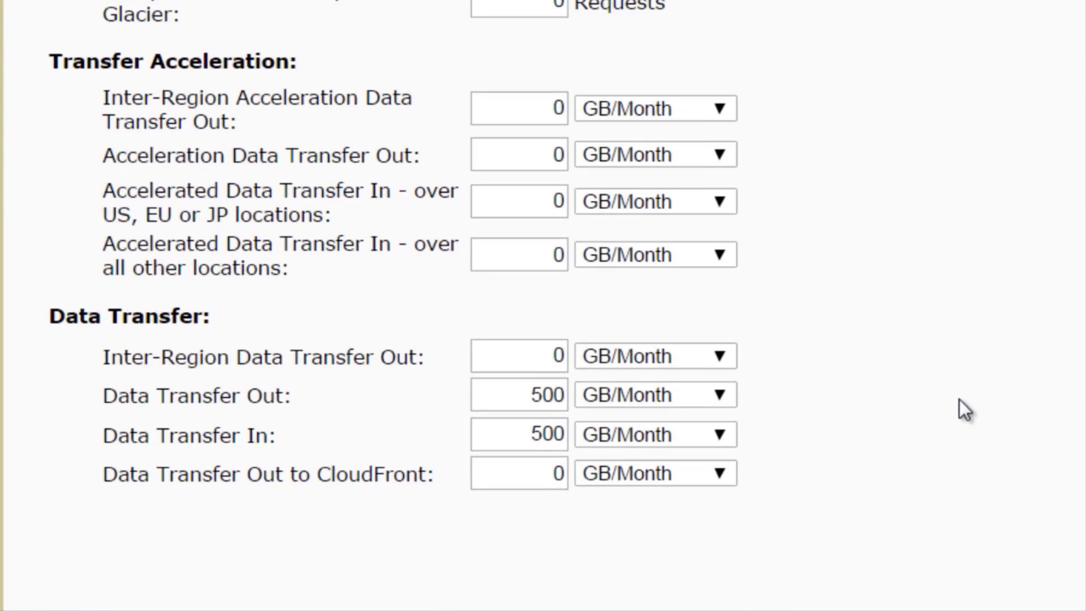
{"action": "scroll", "coordinate": [959, 399], "scroll_direction": "up", "scroll_amount": 2}
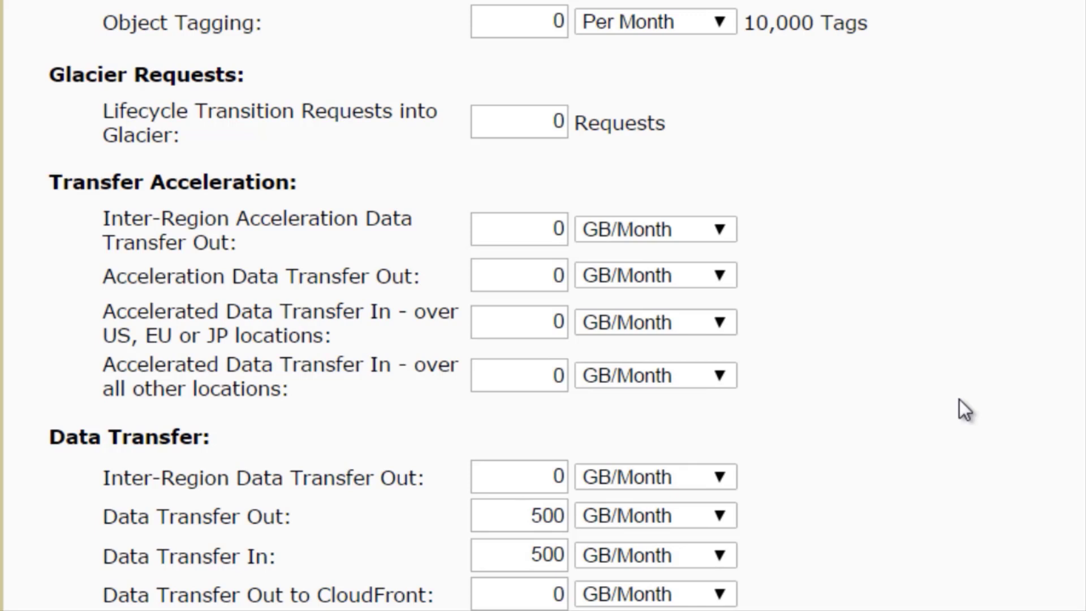
{"action": "mouse_move", "coordinate": [548, 521]}
{"action": "double_click", "coordinate": [509, 518]}
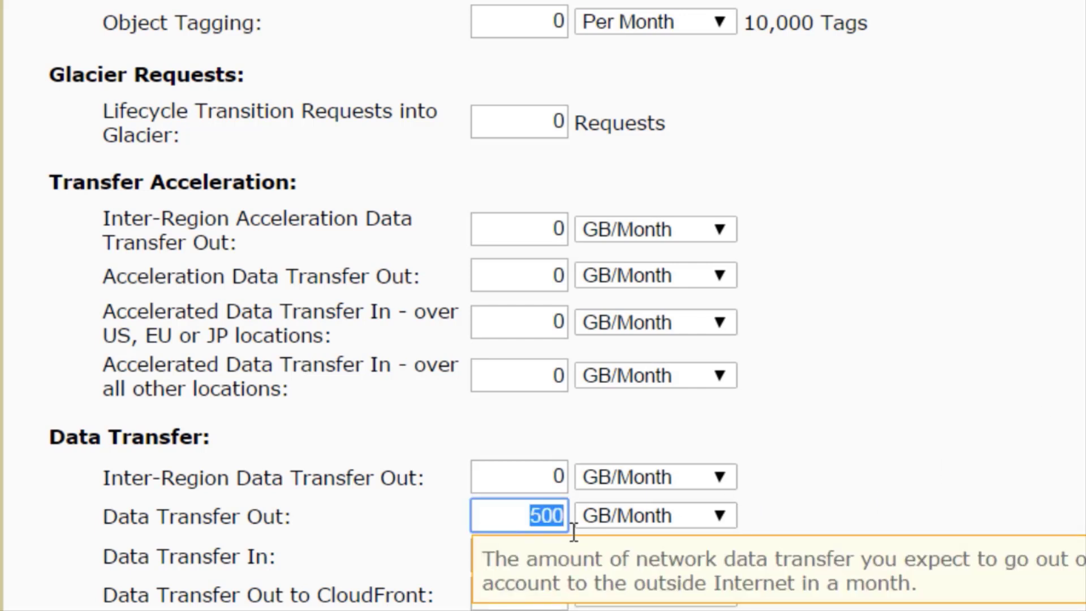
{"action": "type", "text": "300"}
{"action": "key", "text": "ctrl+a"}
{"action": "key", "text": "Tab"}
{"action": "double_click", "coordinate": [549, 553]}
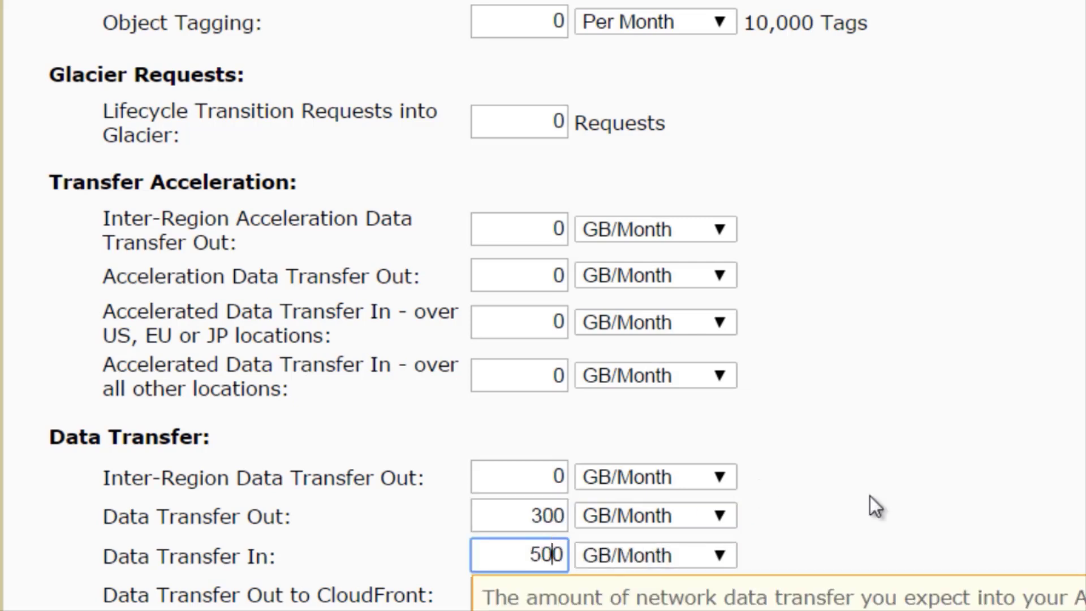
{"action": "type", "text": "300"}
Review the monthly bill estimate again and set the Standard Storage amount to 100 GB.
{"action": "scroll", "coordinate": [956, 438], "scroll_direction": "up", "scroll_amount": 10}
{"action": "scroll", "coordinate": [955, 440], "scroll_direction": "up", "scroll_amount": 8}
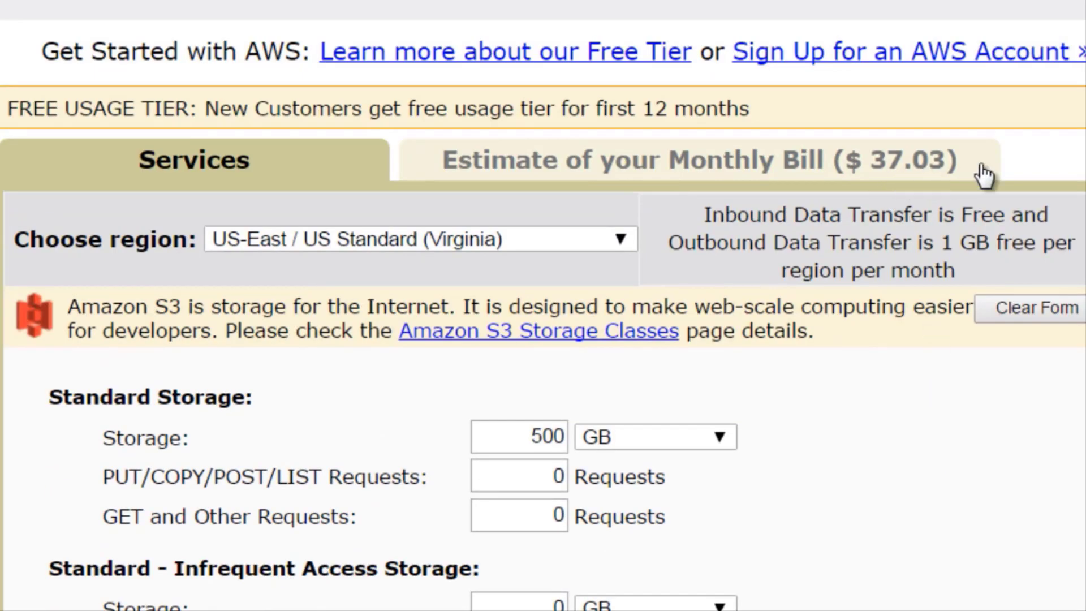
{"action": "scroll", "coordinate": [955, 514], "scroll_direction": "down", "scroll_amount": 15}
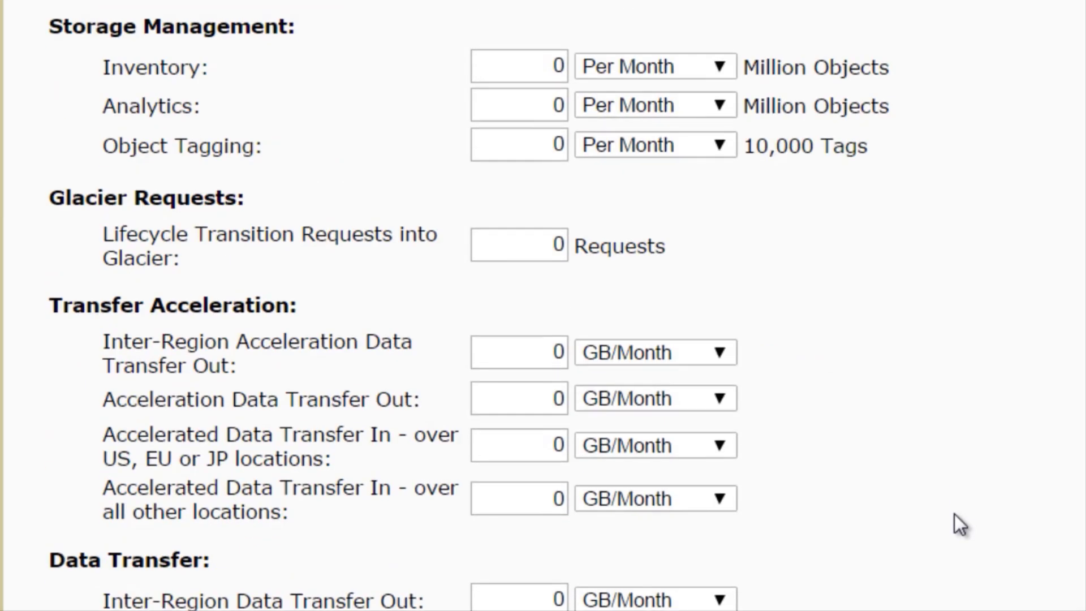
{"action": "scroll", "coordinate": [953, 521], "scroll_direction": "up", "scroll_amount": 9}
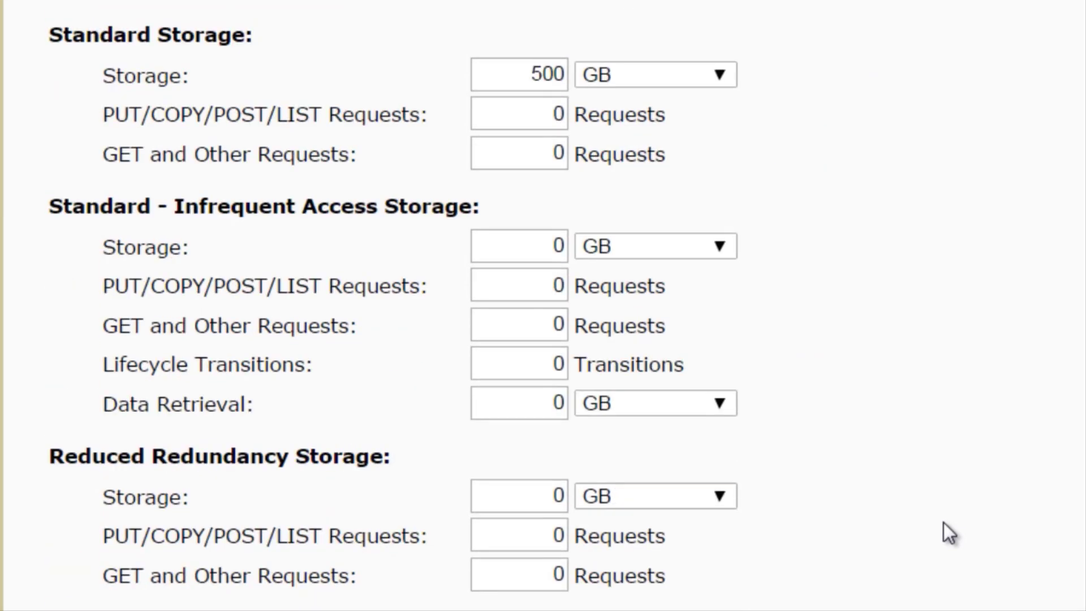
{"action": "double_click", "coordinate": [538, 74]}
{"action": "type", "text": "100"}
{"action": "left_click", "coordinate": [792, 263]}
{"action": "scroll", "coordinate": [808, 320], "scroll_direction": "down", "scroll_amount": 15}
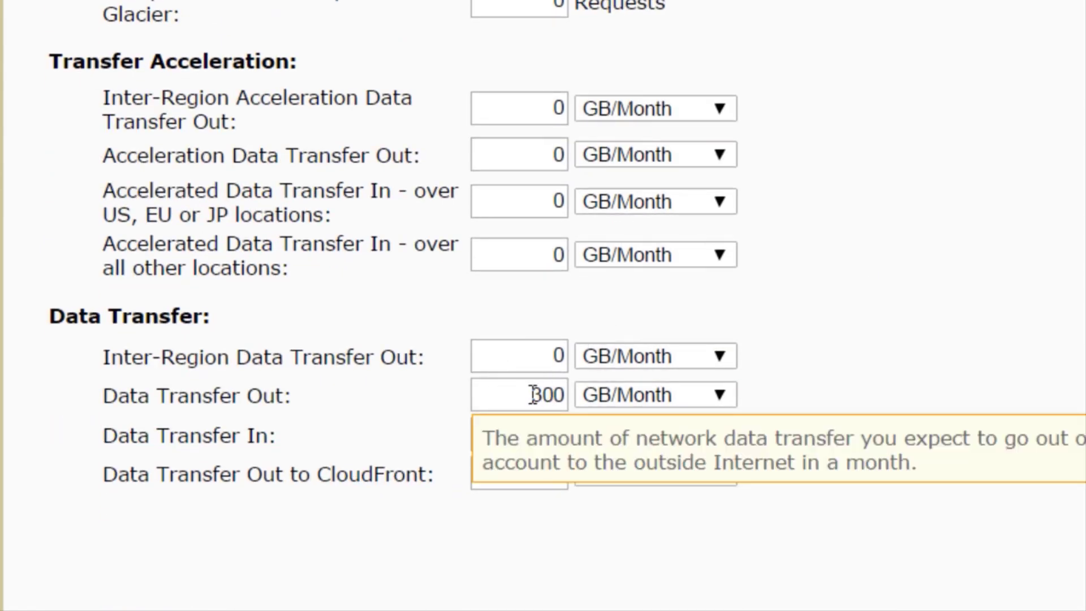
{"action": "left_click_drag", "start_coordinate": [532, 395], "coordinate": [570, 399]}
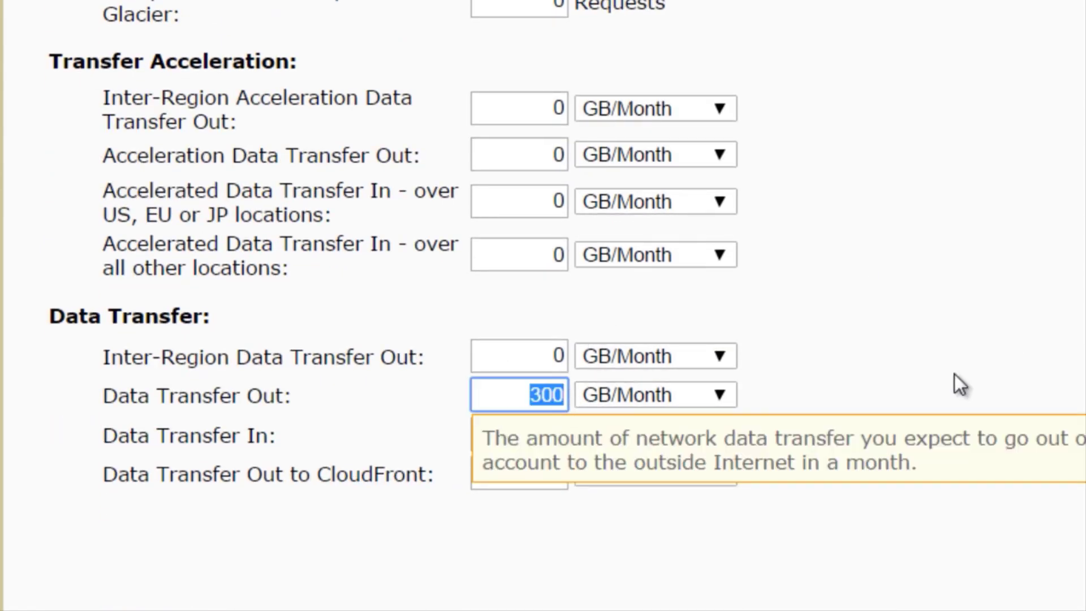
{"action": "left_click", "coordinate": [919, 414]}
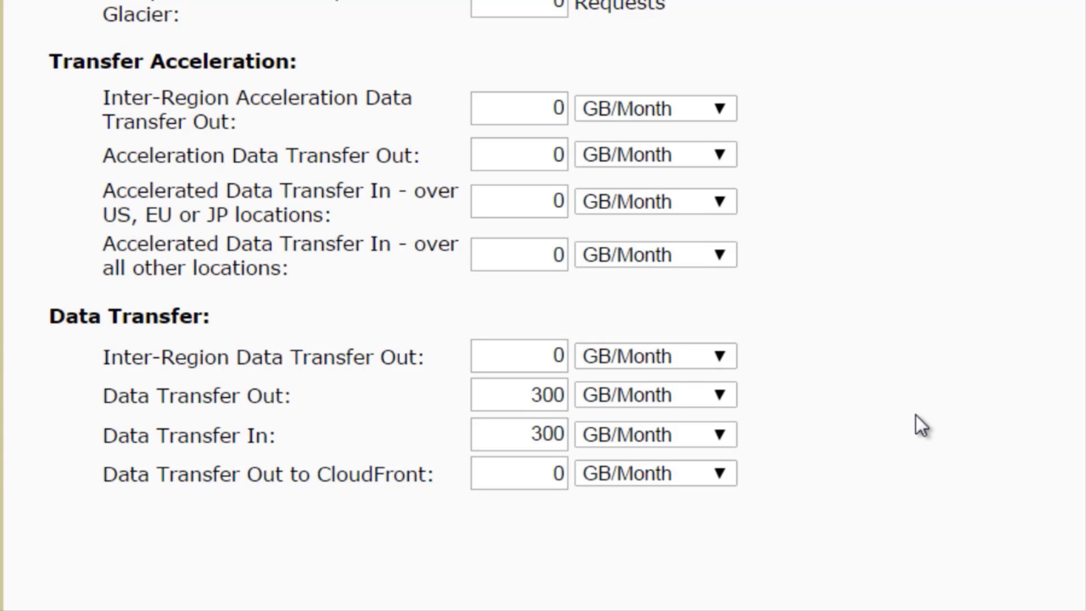
Check the monthly bill estimate, and set both Data Transfer Out and Data Transfer In to 150 GB/Month.
{"action": "scroll", "coordinate": [920, 421], "scroll_direction": "up", "scroll_amount": 20}
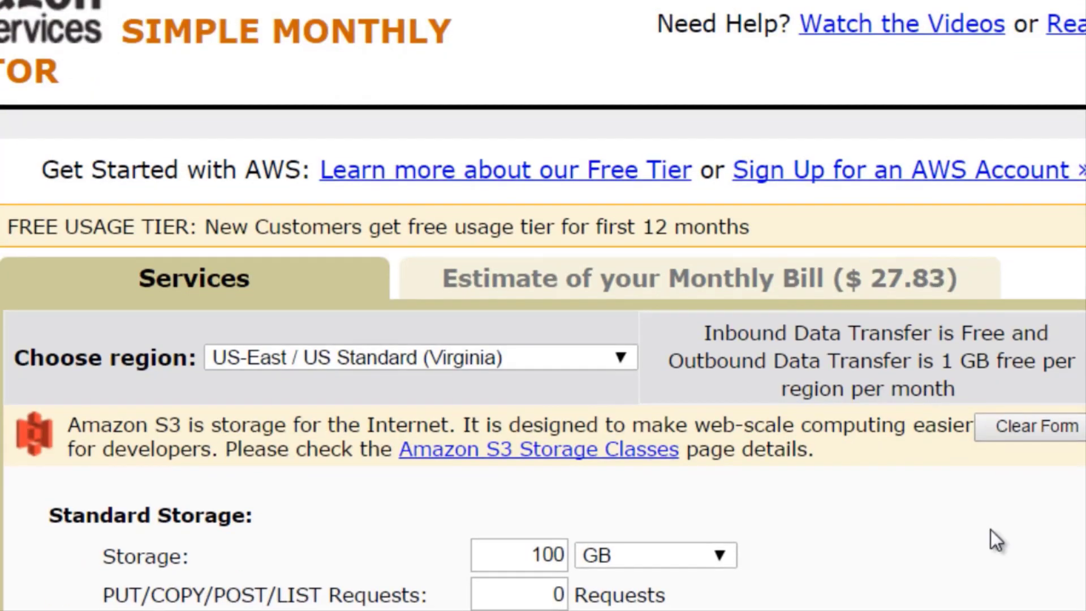
{"action": "scroll", "coordinate": [990, 530], "scroll_direction": "down", "scroll_amount": 20}
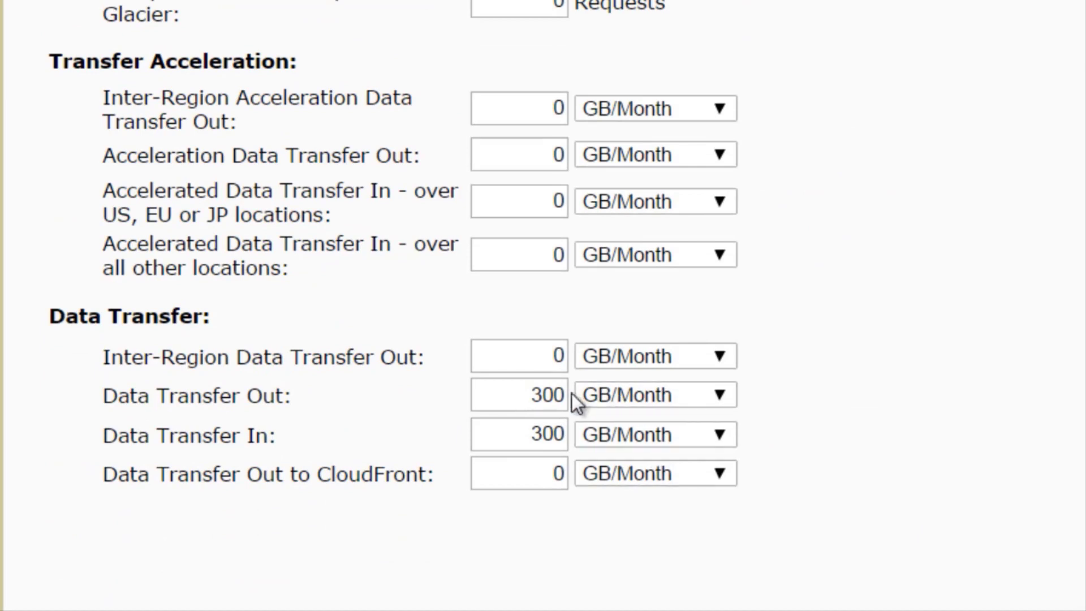
{"action": "left_click_drag", "start_coordinate": [526, 395], "coordinate": [912, 338]}
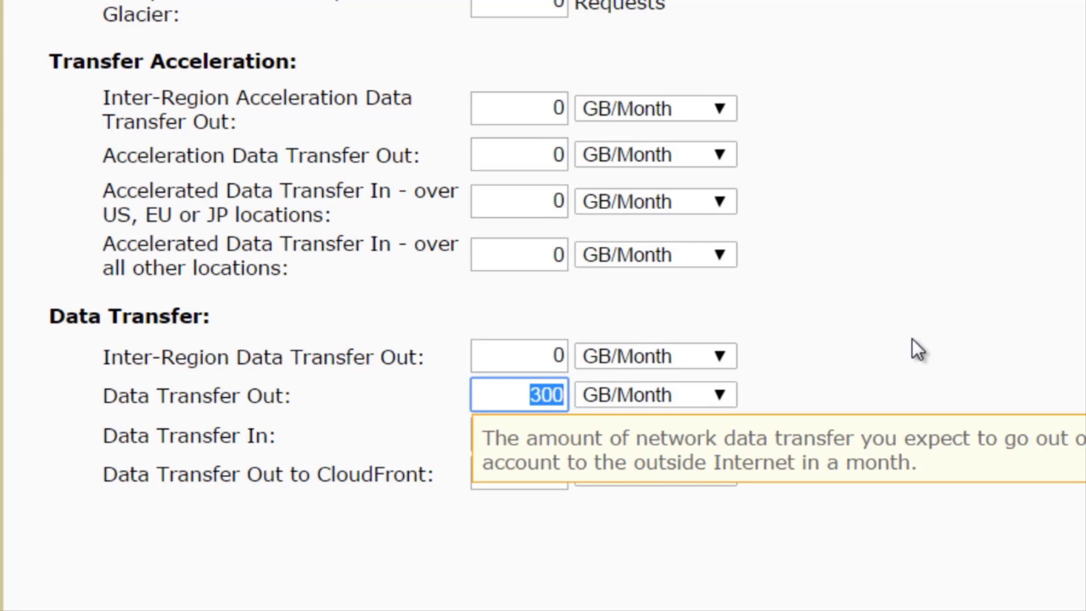
{"action": "type", "text": "150"}
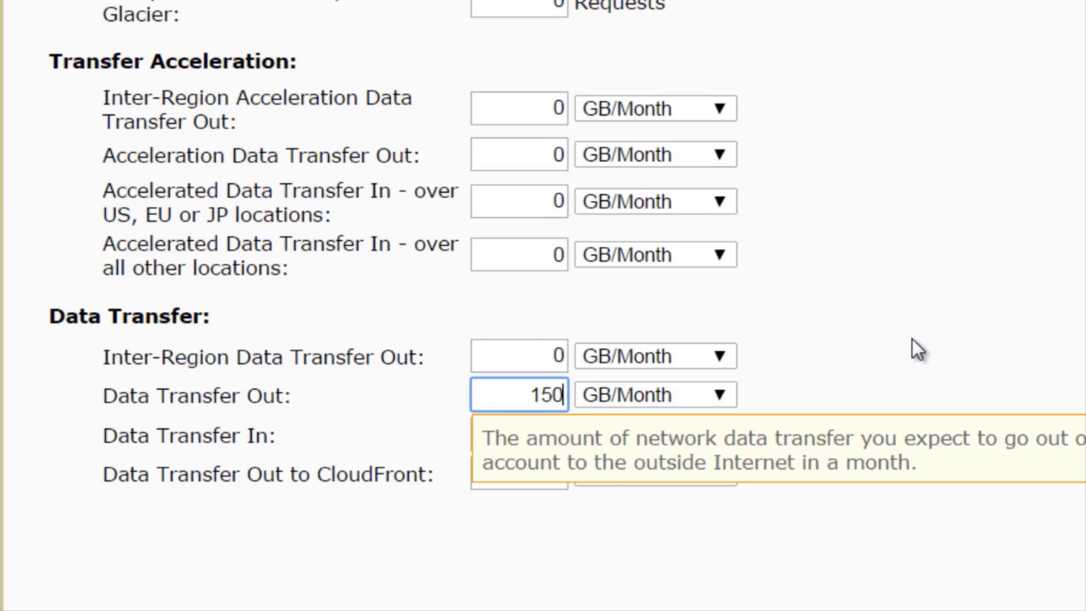
{"action": "key", "text": "ctrl+a"}
{"action": "key", "text": "Tab"}
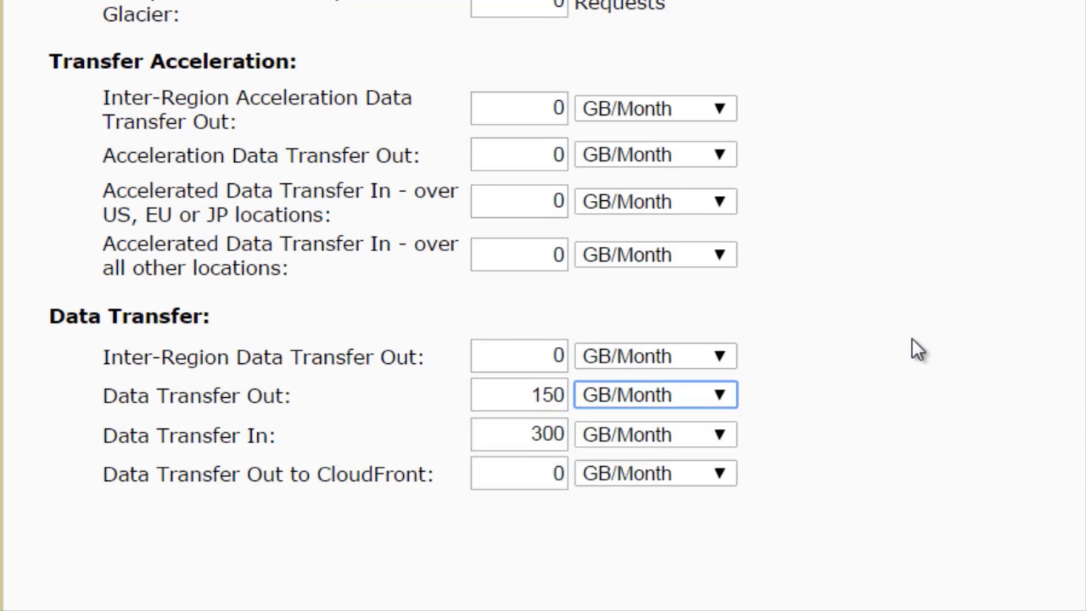
{"action": "key", "text": "Tab"}
{"action": "type", "text": "150"}
Review the monthly bill estimate's breakdown by service, including data transfer, the Free Tier discount and the total monthly payment.
{"action": "scroll", "coordinate": [911, 340], "scroll_direction": "up", "scroll_amount": 20}
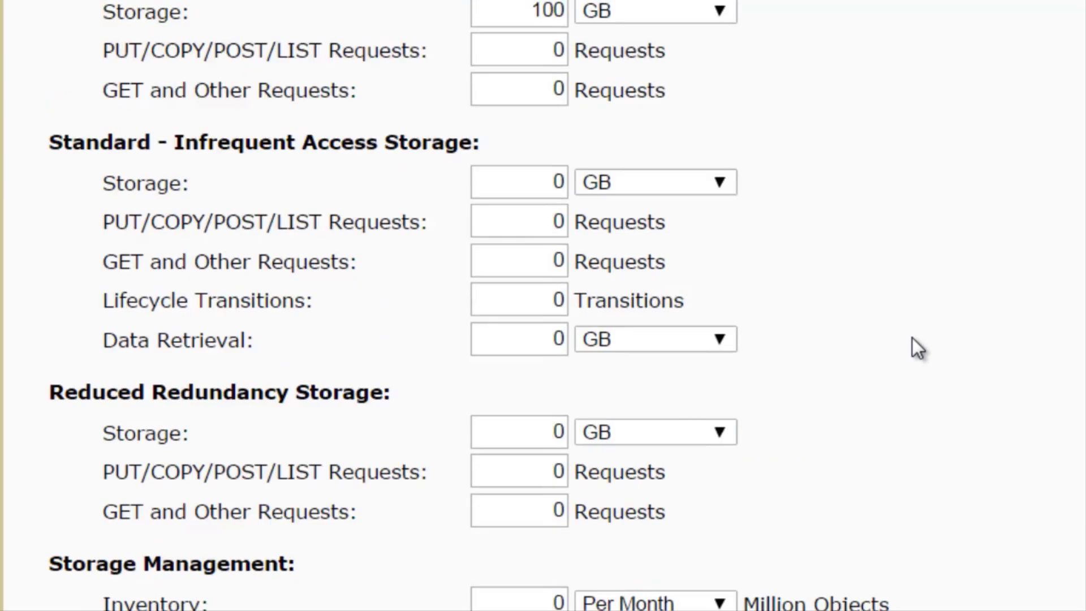
{"action": "scroll", "coordinate": [913, 340], "scroll_direction": "down", "scroll_amount": 2}
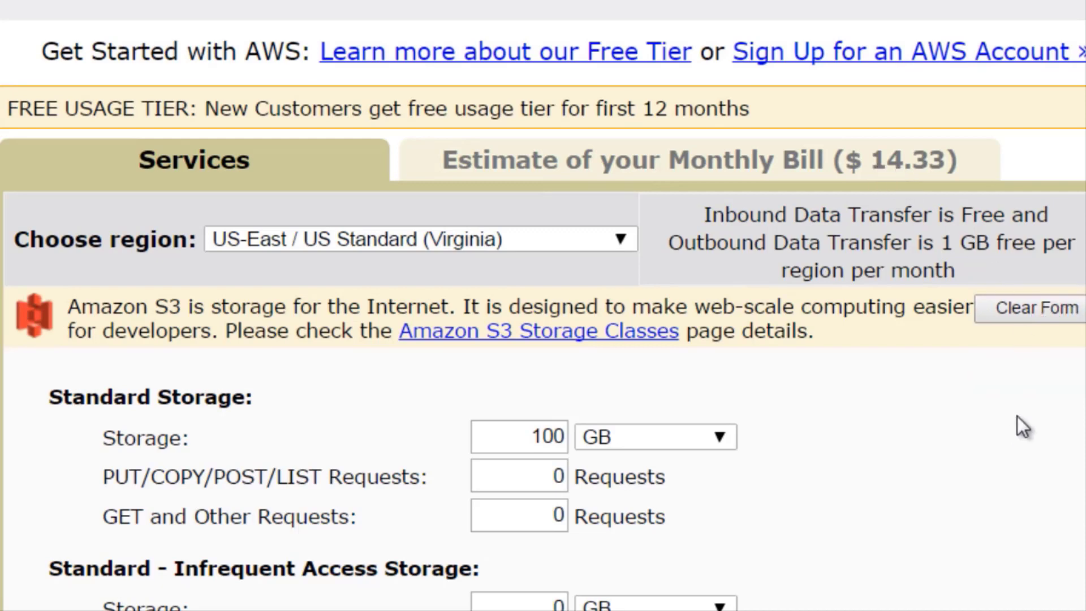
{"action": "left_click", "coordinate": [766, 162]}
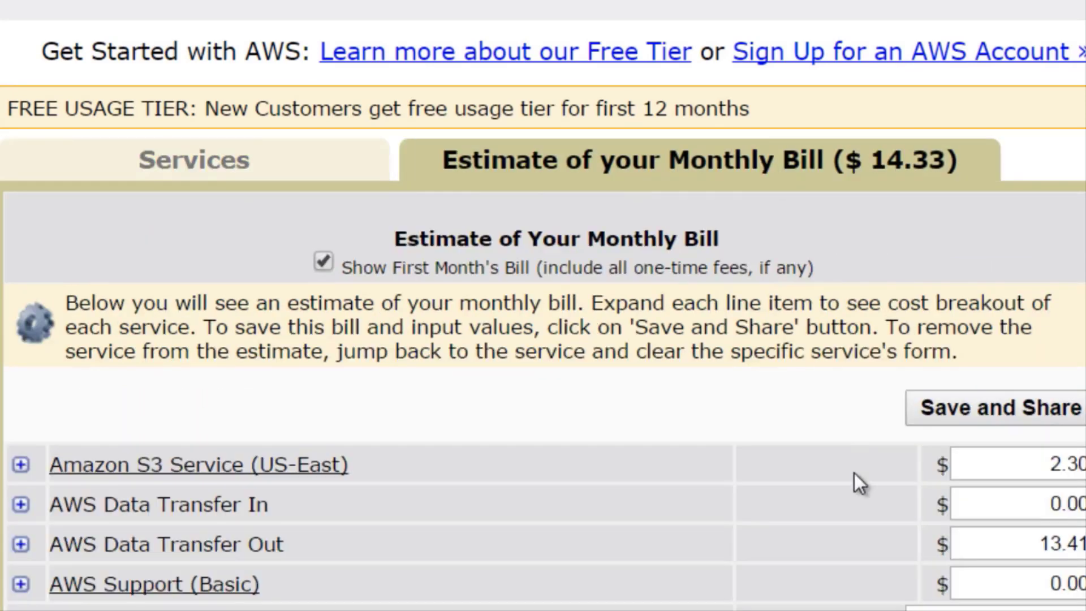
{"action": "scroll", "coordinate": [855, 473], "scroll_direction": "down", "scroll_amount": 6}
{"action": "scroll", "coordinate": [855, 473], "scroll_direction": "up", "scroll_amount": 2}
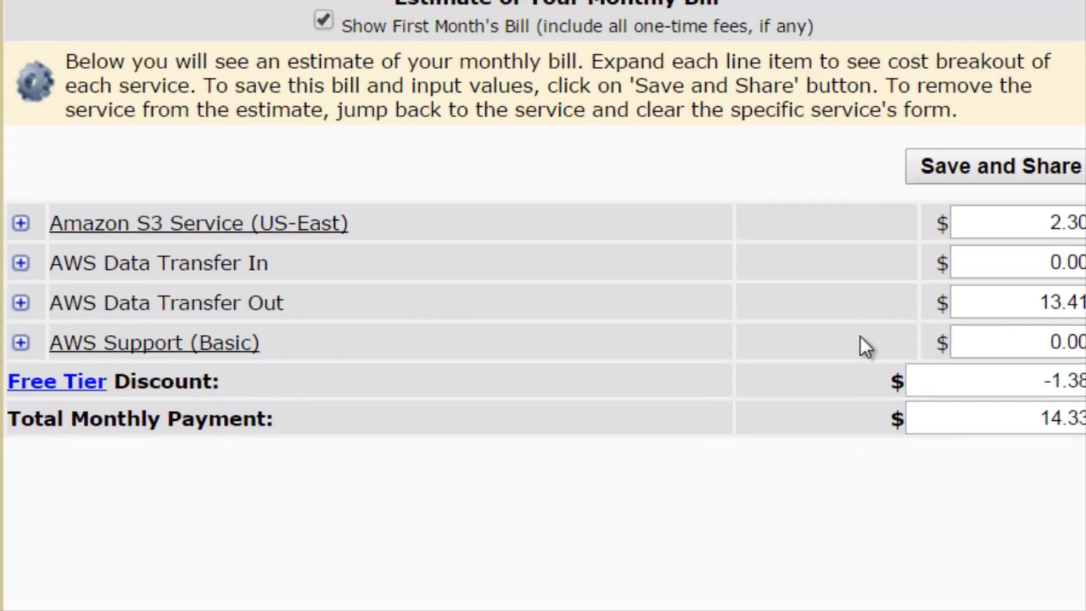
Work out the yearly cost by multiplying 15 by 12 in the Windows Calculator, and close it.
{"action": "key", "text": "super"}
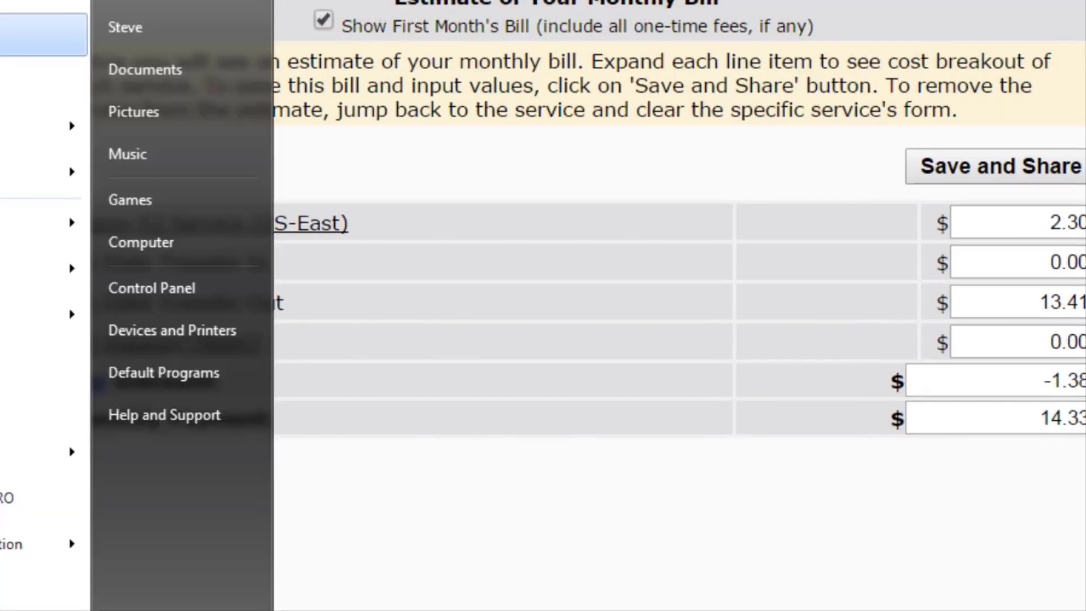
{"action": "left_click", "coordinate": [12, 35]}
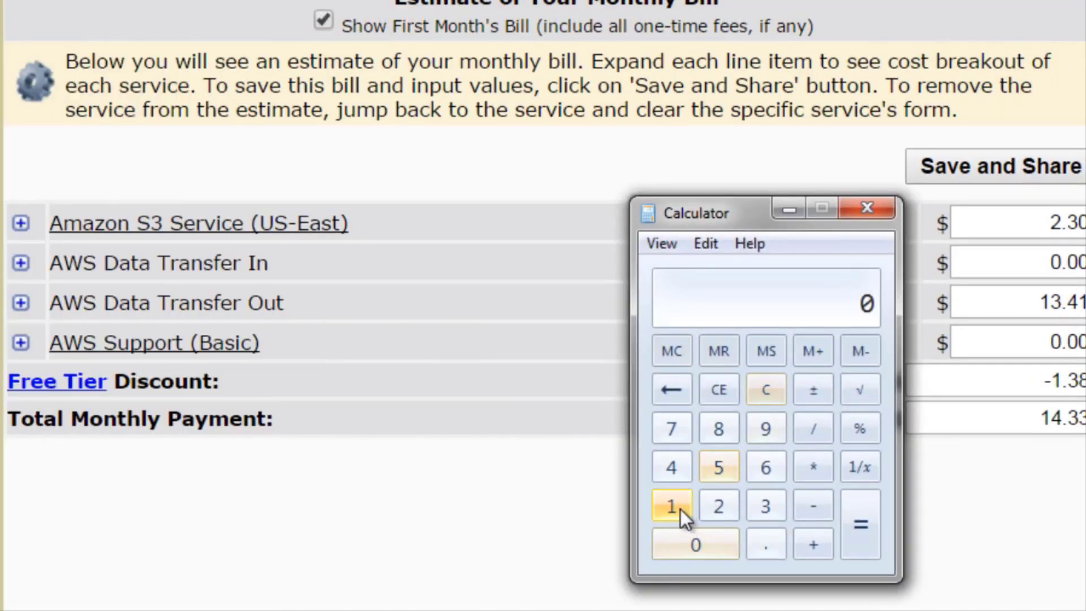
{"action": "left_click", "coordinate": [678, 509]}
{"action": "left_click", "coordinate": [707, 471]}
{"action": "left_click", "coordinate": [813, 466]}
{"action": "left_click", "coordinate": [674, 509]}
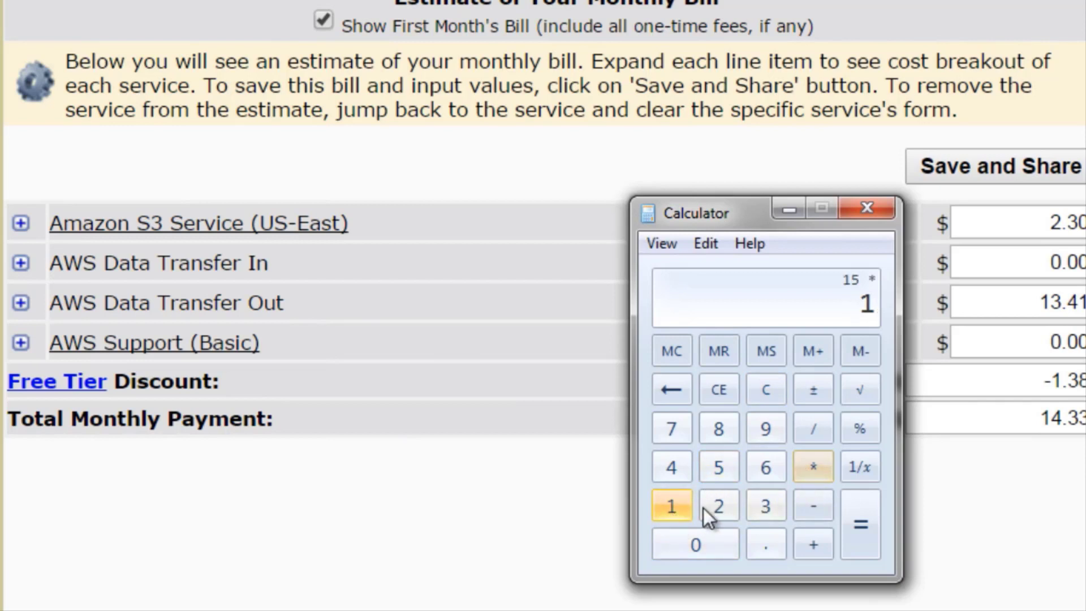
{"action": "left_click", "coordinate": [716, 506]}
{"action": "left_click", "coordinate": [860, 521]}
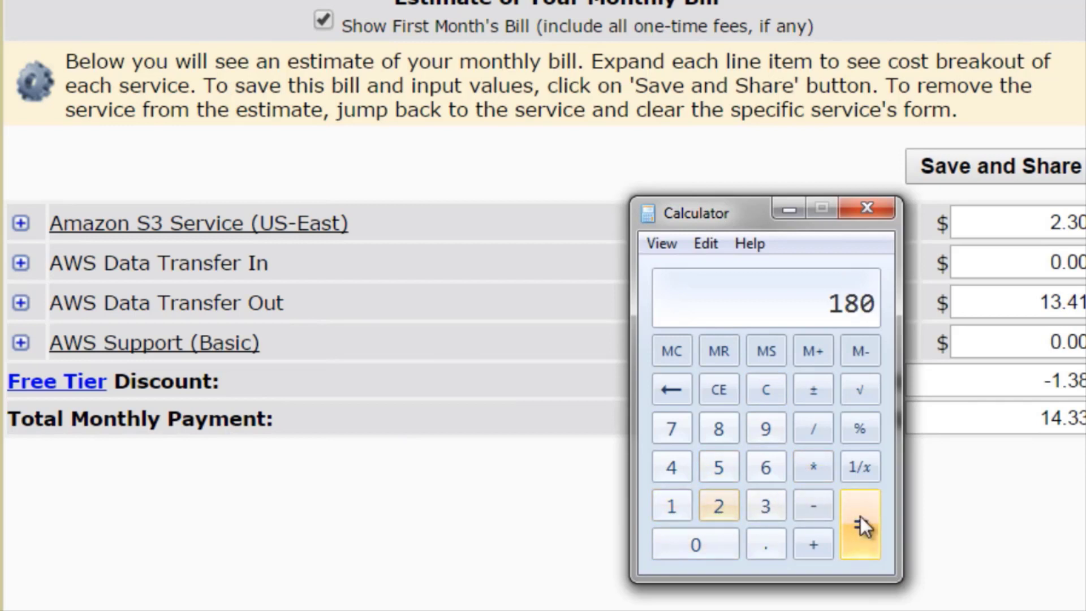
{"action": "left_click", "coordinate": [883, 210]}
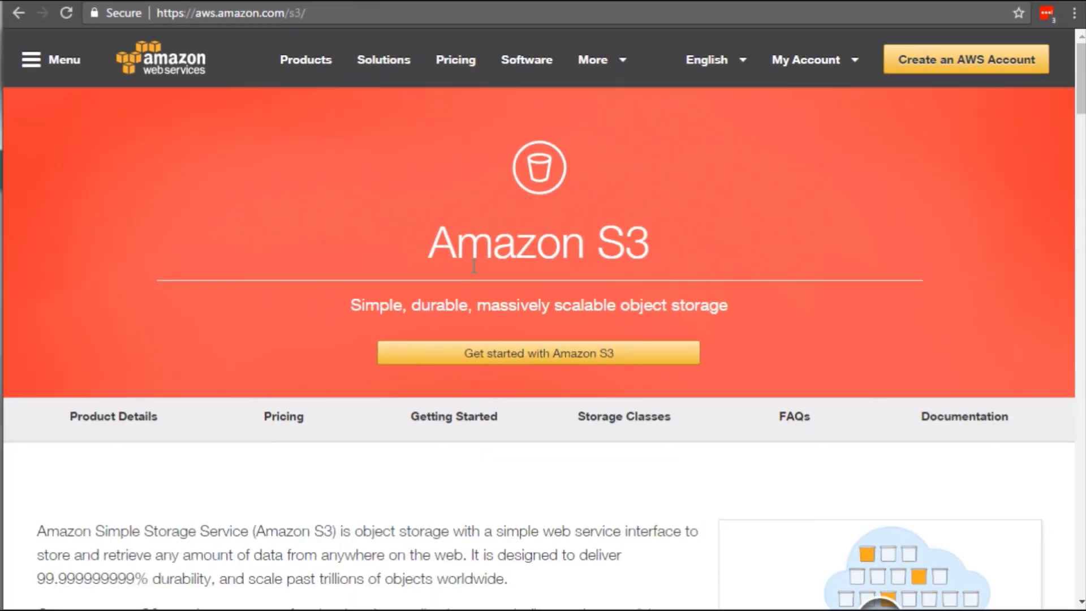
Look over the Amazon S3 product page and open My Billing Dashboard for the AWS account.
{"action": "scroll", "coordinate": [530, 273], "scroll_direction": "down", "scroll_amount": 1}
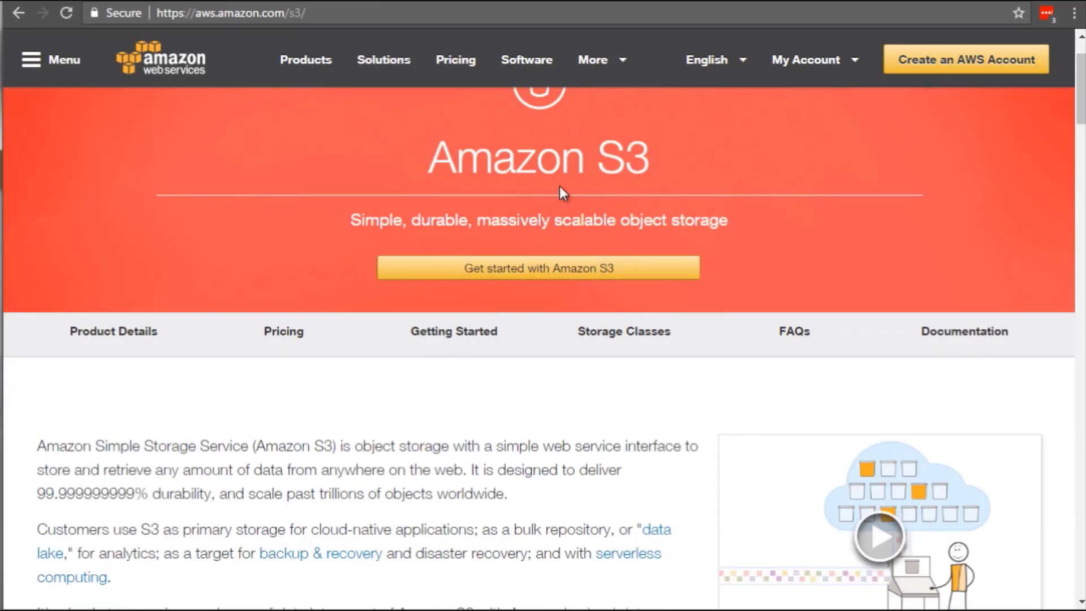
{"action": "double_click", "coordinate": [611, 155]}
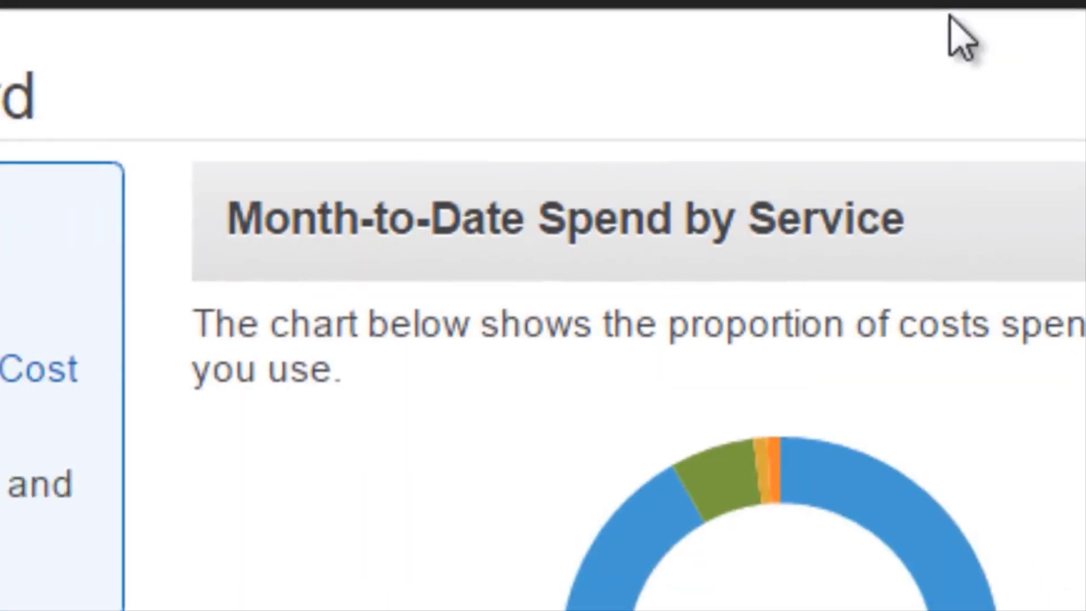
{"action": "left_click", "coordinate": [885, 5]}
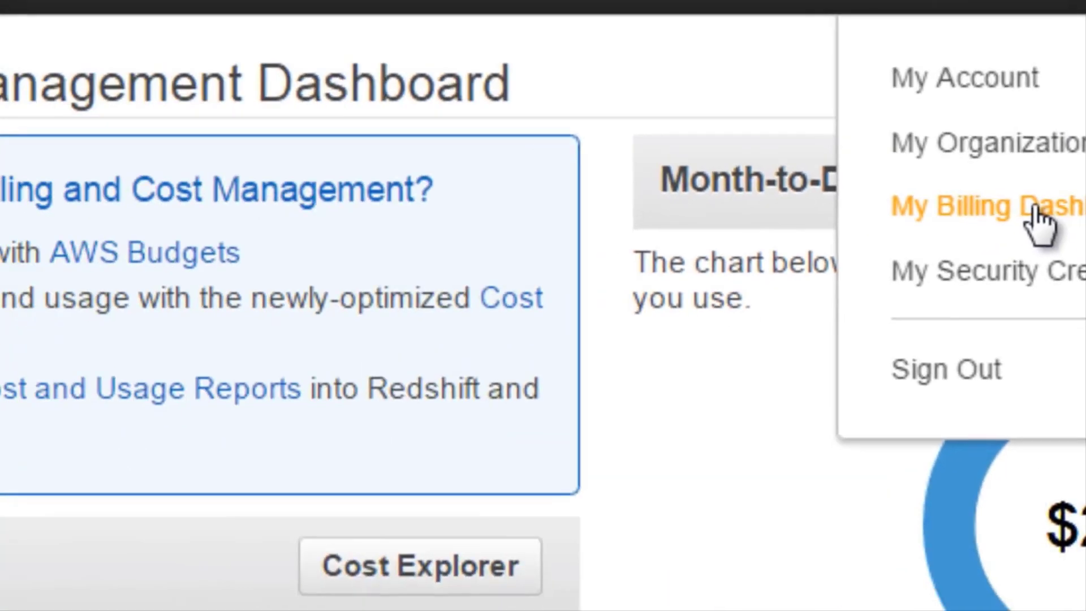
{"action": "left_click", "coordinate": [721, 300]}
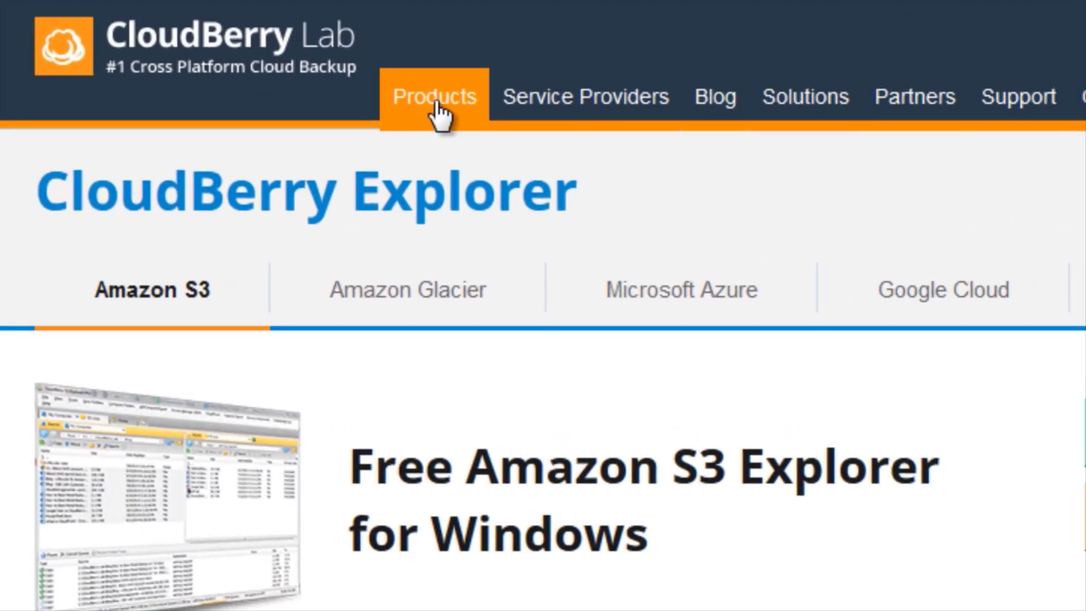
Open the CloudBerry Explorer for Amazon S3 product page and examine its version descriptions, system requirements and main features.
{"action": "left_click", "coordinate": [440, 104]}
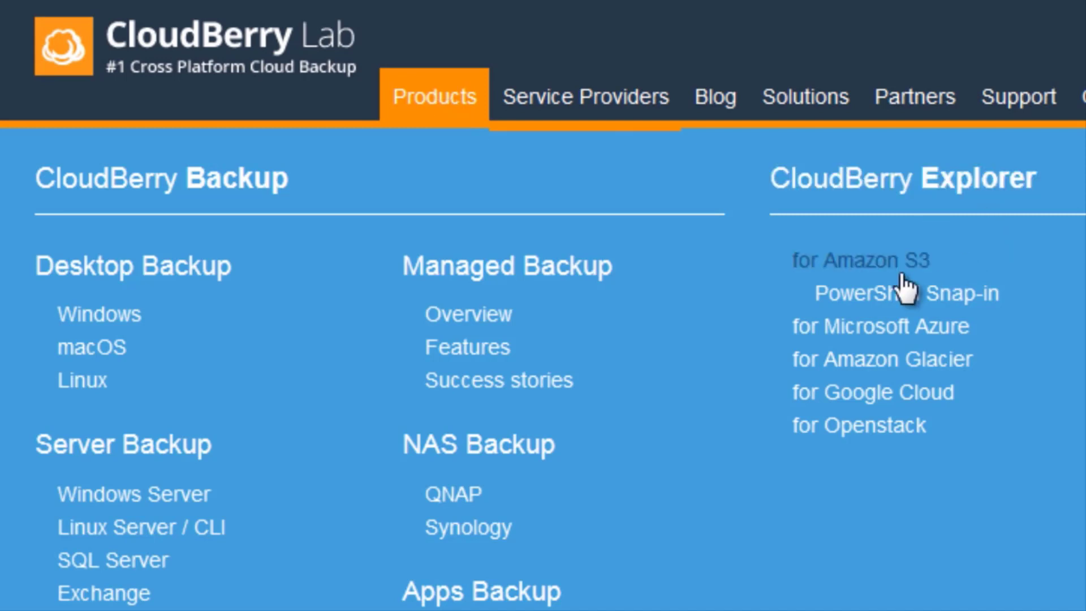
{"action": "left_click", "coordinate": [887, 271]}
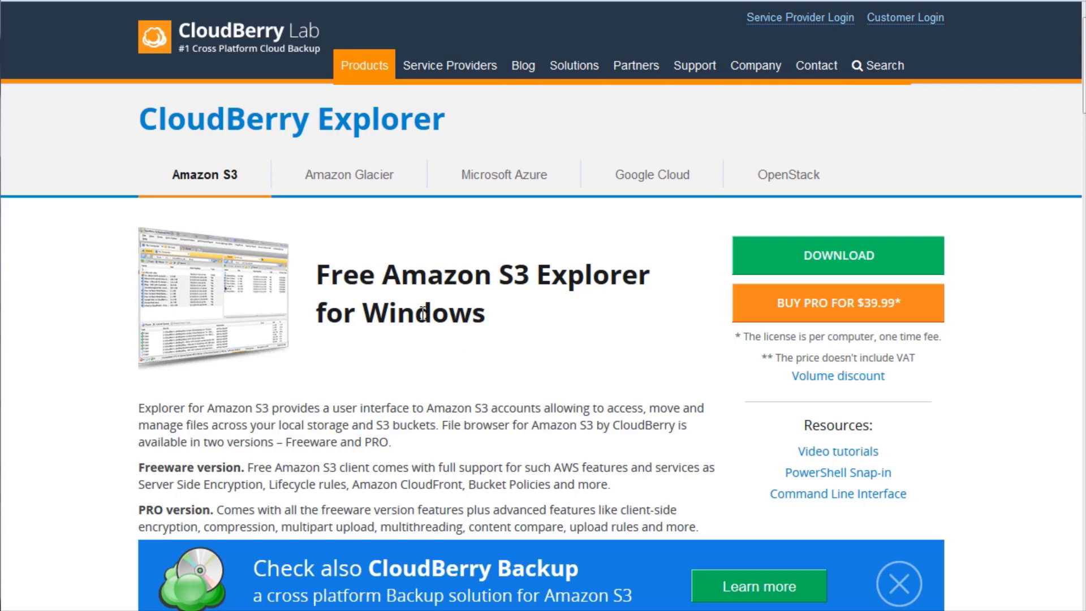
{"action": "scroll", "coordinate": [415, 312], "scroll_direction": "down", "scroll_amount": 3}
{"action": "scroll", "coordinate": [418, 314], "scroll_direction": "down", "scroll_amount": 6}
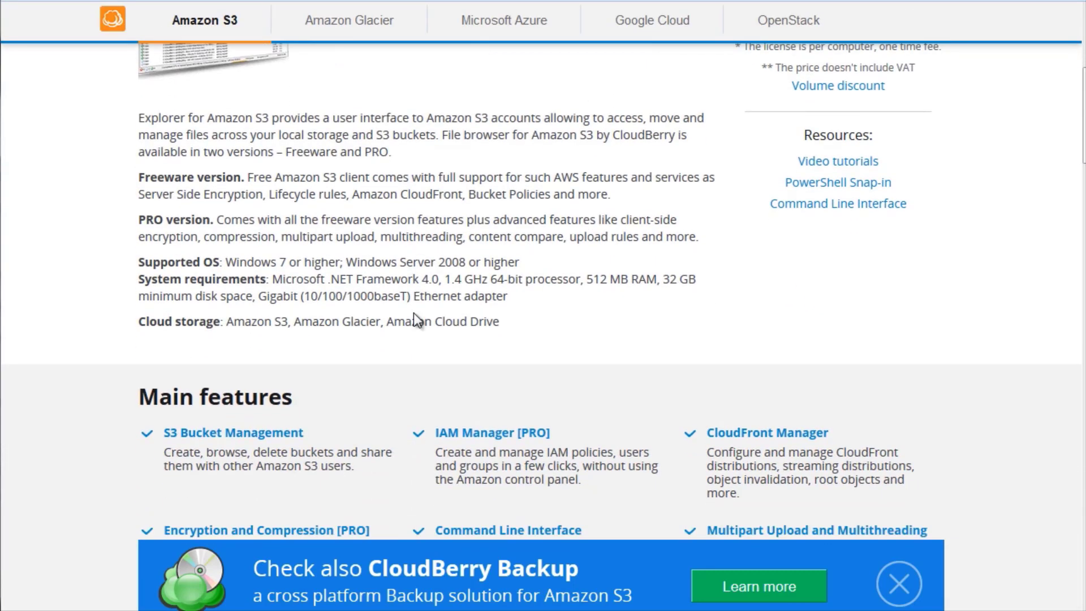
{"action": "scroll", "coordinate": [608, 269], "scroll_direction": "up", "scroll_amount": 8}
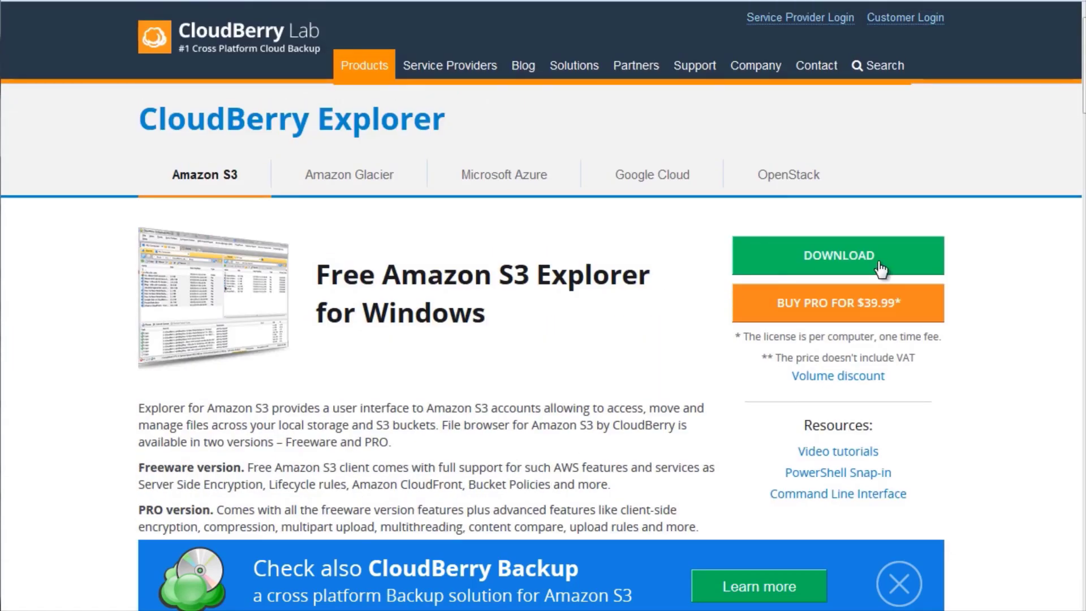
Compare the features, large object limits, support and pricing of CloudBerry Explorer FREE and PRO.
{"action": "scroll", "coordinate": [644, 335], "scroll_direction": "down", "scroll_amount": 8}
{"action": "scroll", "coordinate": [645, 335], "scroll_direction": "down", "scroll_amount": 10}
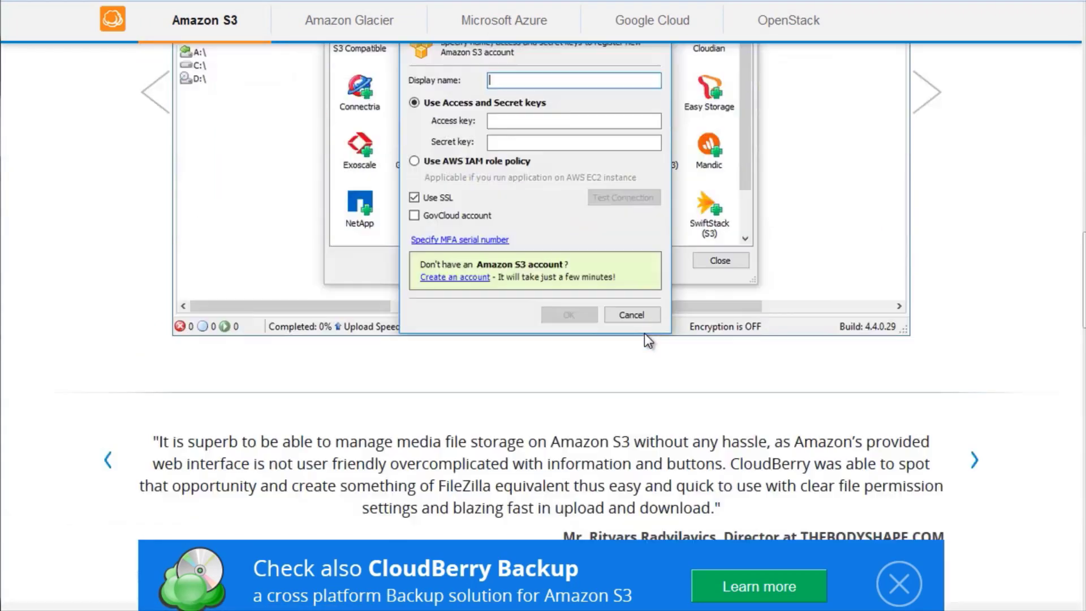
{"action": "scroll", "coordinate": [645, 336], "scroll_direction": "up", "scroll_amount": 5}
{"action": "scroll", "coordinate": [648, 343], "scroll_direction": "down", "scroll_amount": 8}
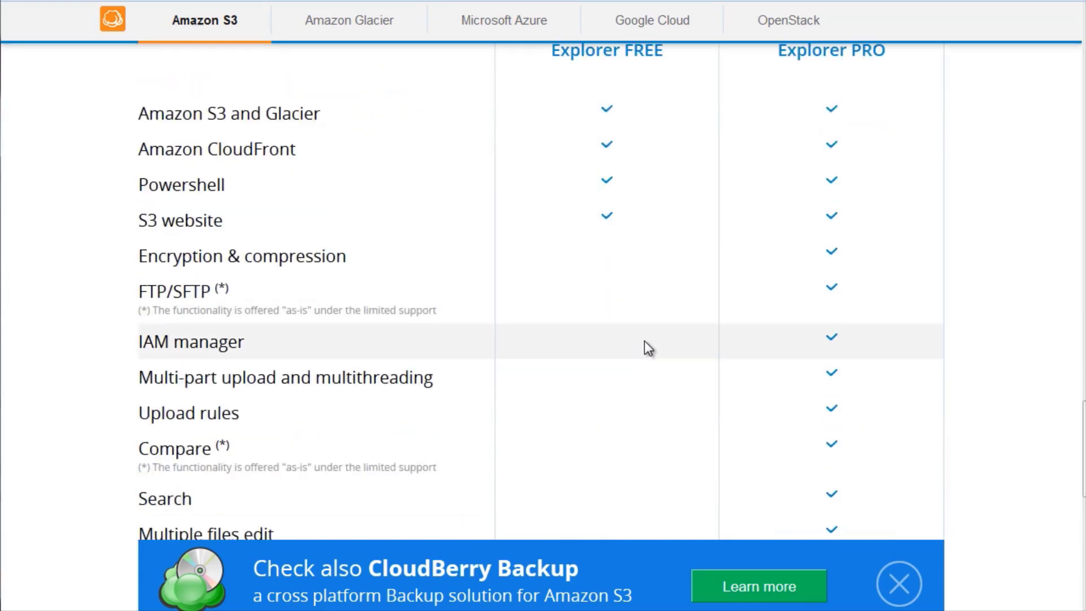
{"action": "scroll", "coordinate": [667, 313], "scroll_direction": "up", "scroll_amount": 2}
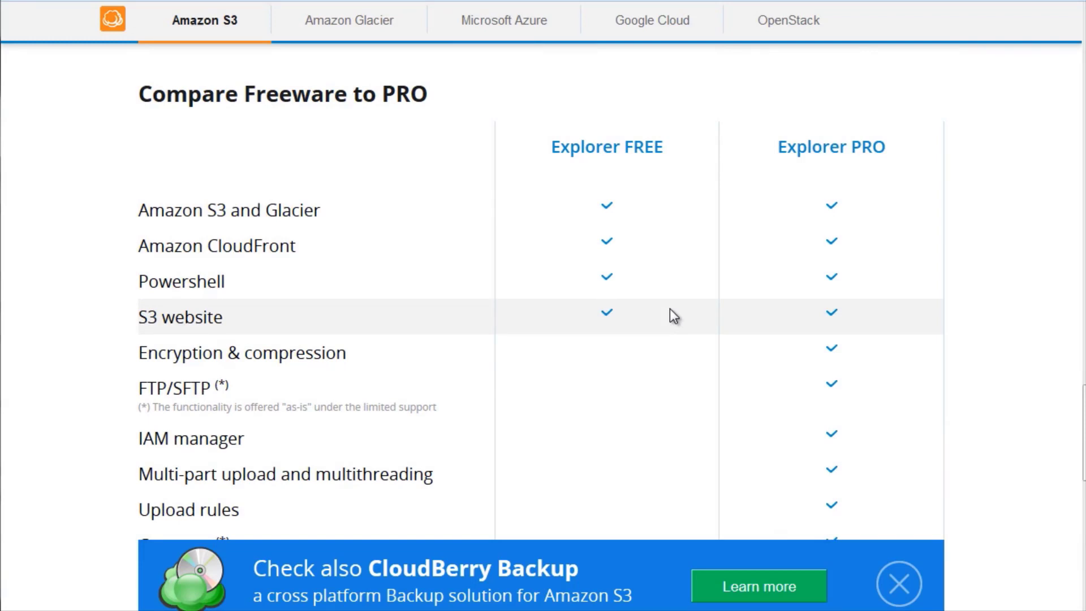
{"action": "scroll", "coordinate": [703, 311], "scroll_direction": "down", "scroll_amount": 5}
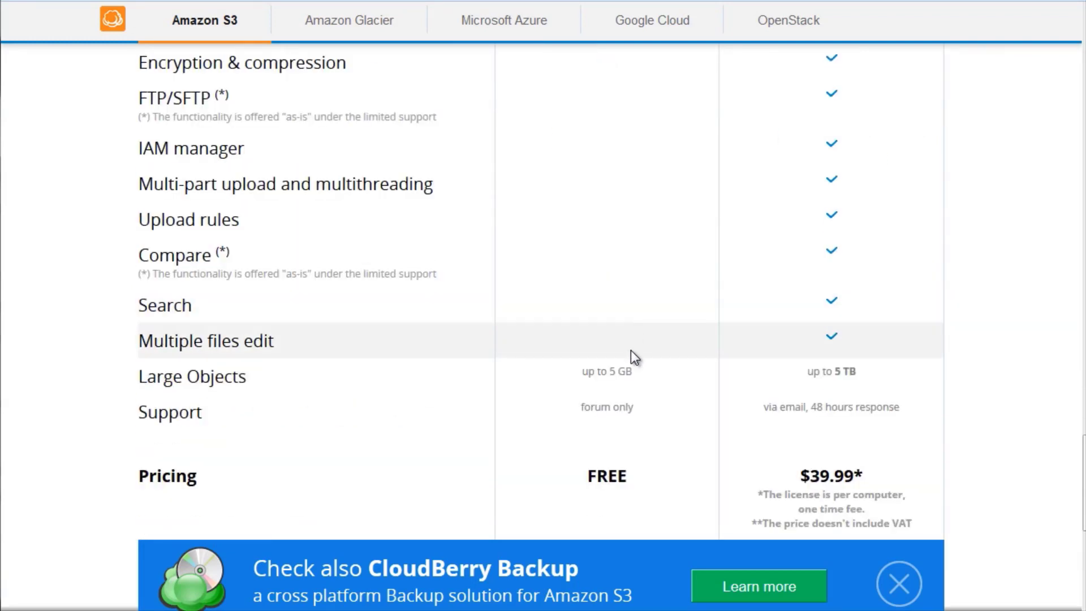
{"action": "scroll", "coordinate": [844, 371], "scroll_direction": "down", "scroll_amount": 5}
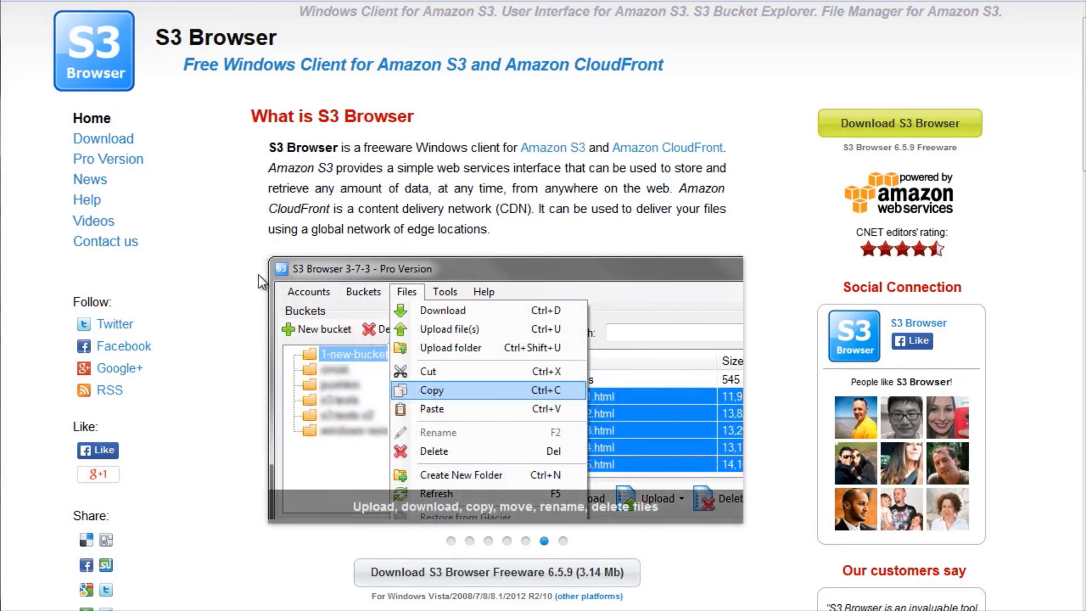
Examine the S3 Browser home page for its description, download option and list of capabilities.
{"action": "scroll", "coordinate": [258, 275], "scroll_direction": "down", "scroll_amount": 5}
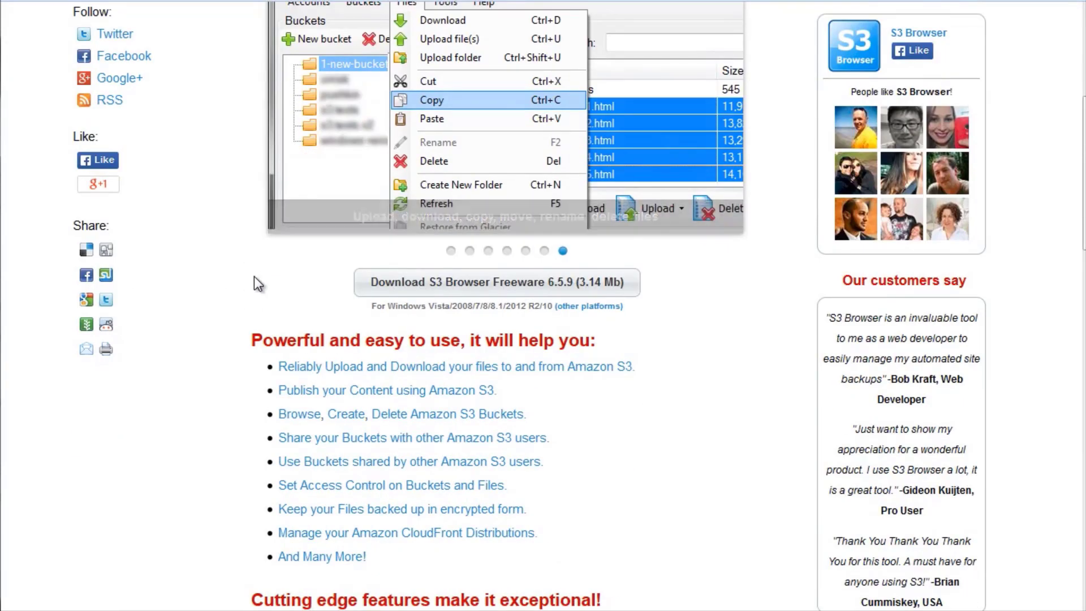
{"action": "scroll", "coordinate": [254, 277], "scroll_direction": "up", "scroll_amount": 2}
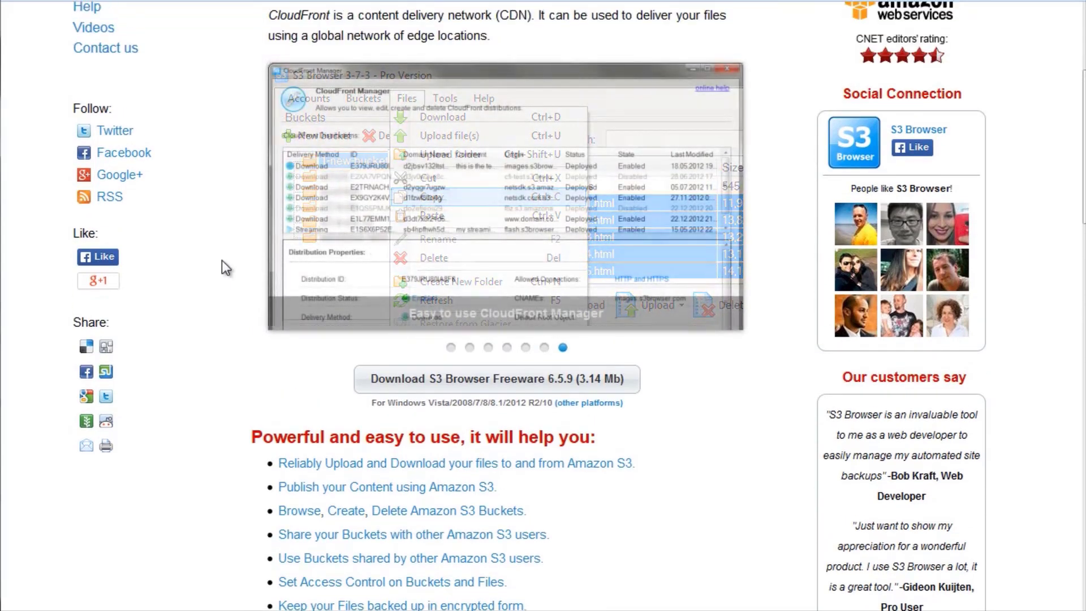
{"action": "scroll", "coordinate": [228, 264], "scroll_direction": "up", "scroll_amount": 3}
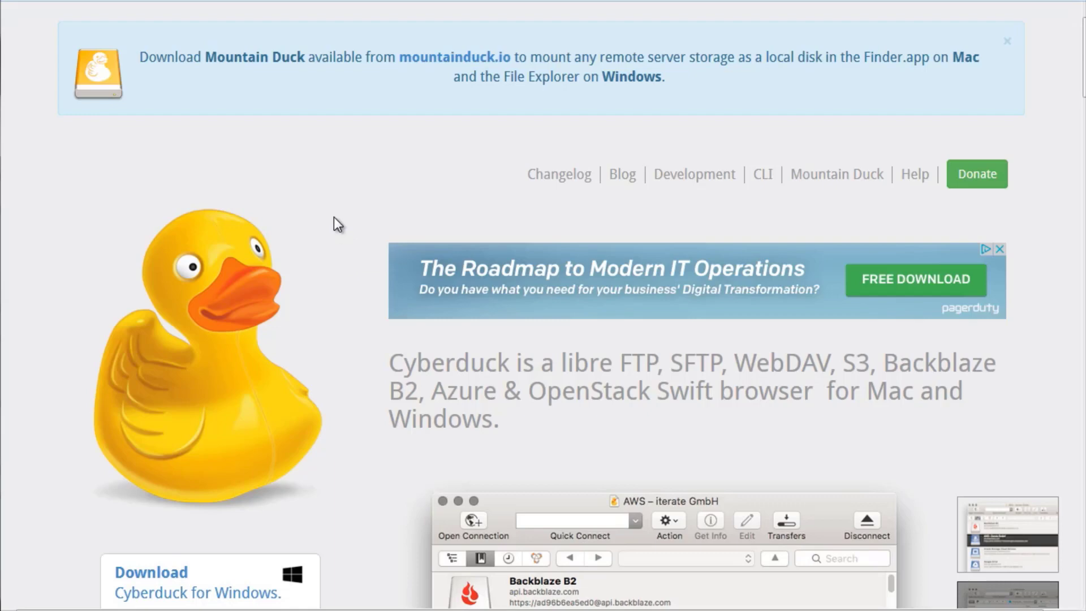
Examine the Cyberduck page for its supported storage services and its Windows and Mac downloads.
{"action": "scroll", "coordinate": [274, 322], "scroll_direction": "down", "scroll_amount": 5}
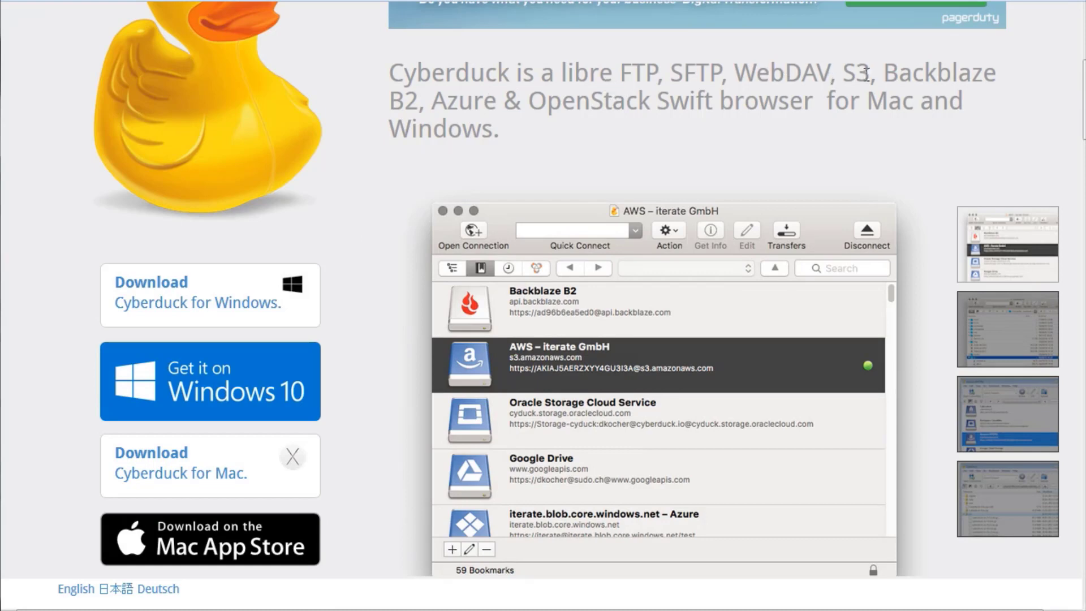
{"action": "scroll", "coordinate": [379, 211], "scroll_direction": "down", "scroll_amount": 3}
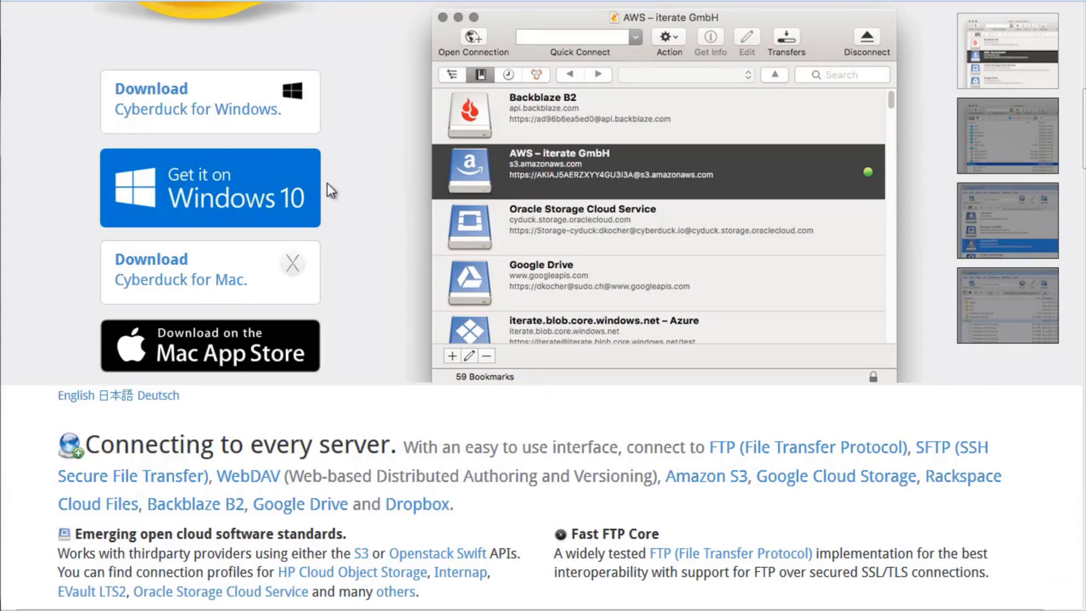
{"action": "mouse_move", "coordinate": [291, 266]}
{"action": "scroll", "coordinate": [354, 253], "scroll_direction": "down", "scroll_amount": 5}
{"action": "scroll", "coordinate": [368, 205], "scroll_direction": "up", "scroll_amount": 13}
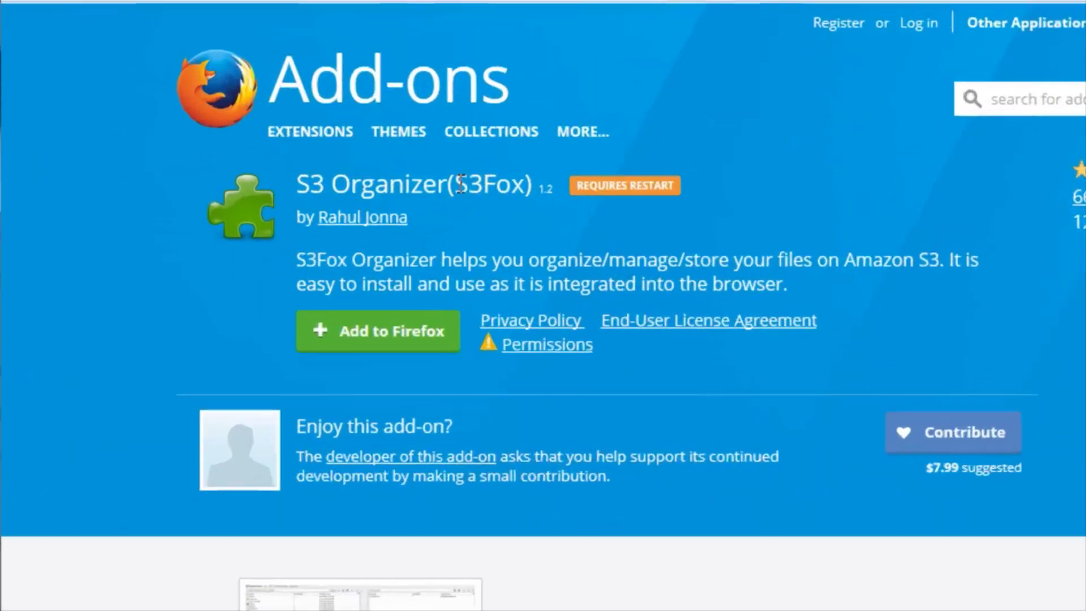
Highlight the S3Fox name on the S3 Organizer add-on page for Firefox and clear the selection.
{"action": "left_click_drag", "start_coordinate": [336, 136], "coordinate": [388, 137]}
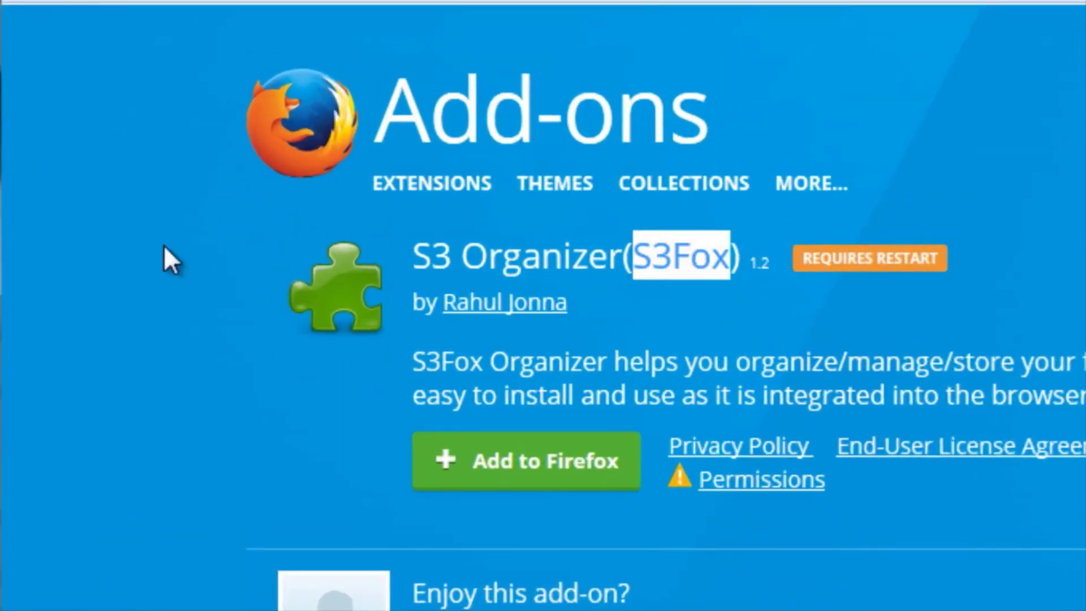
{"action": "left_click", "coordinate": [173, 233]}
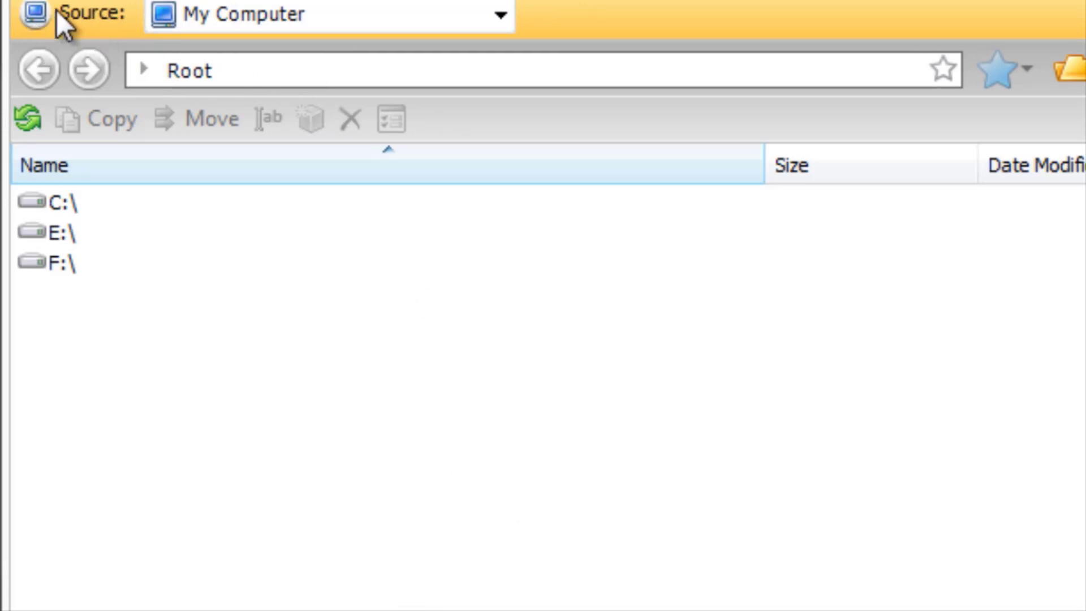
Start adding a new storage account and look through the supported cloud storage providers.
{"action": "left_click", "coordinate": [497, 16]}
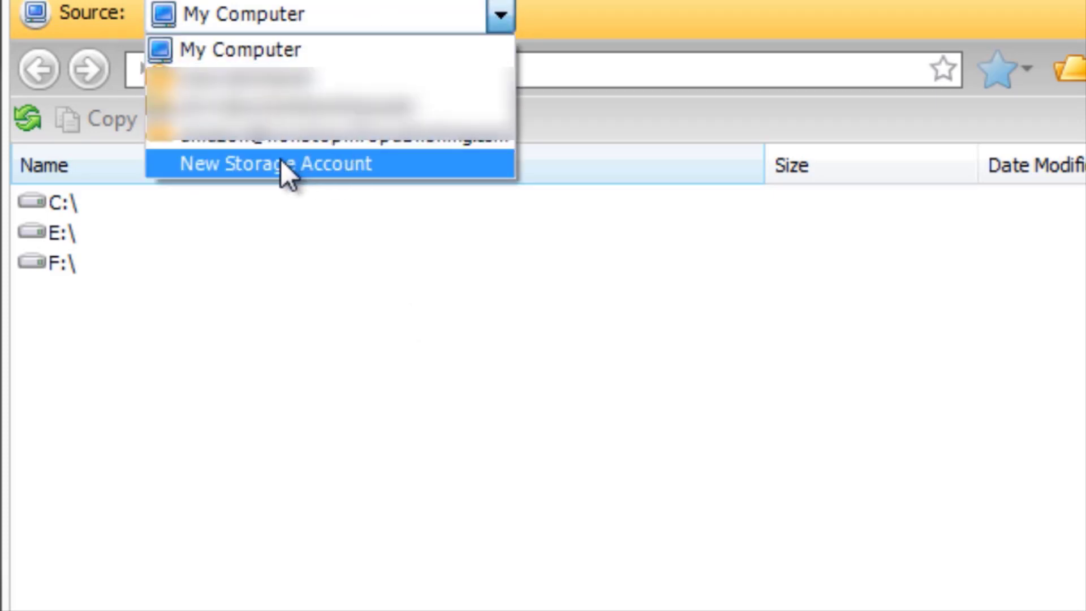
{"action": "left_click", "coordinate": [233, 164]}
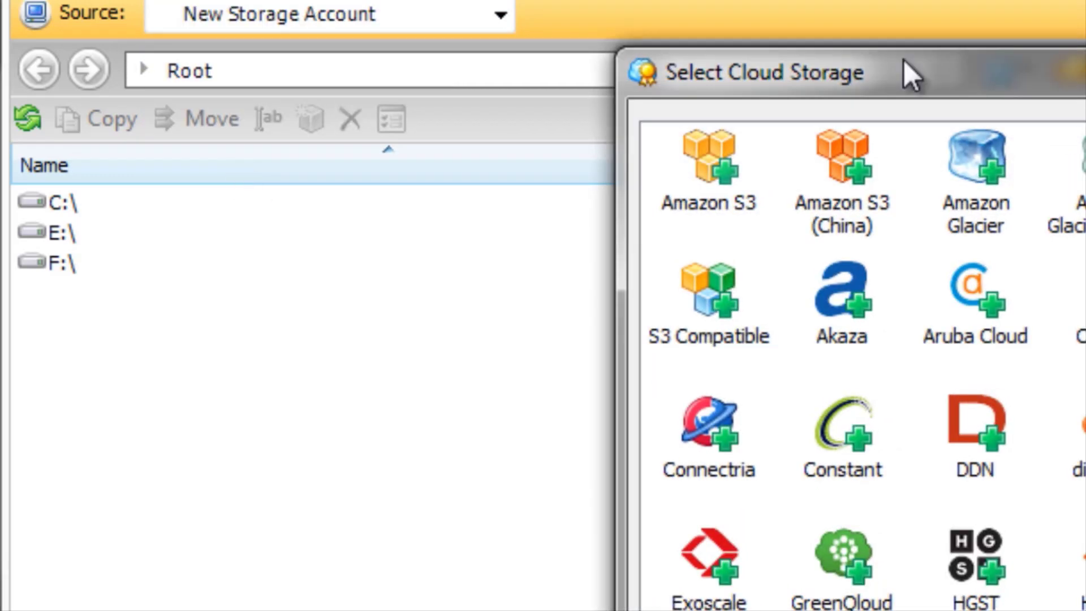
{"action": "left_click_drag", "start_coordinate": [909, 70], "coordinate": [450, 35]}
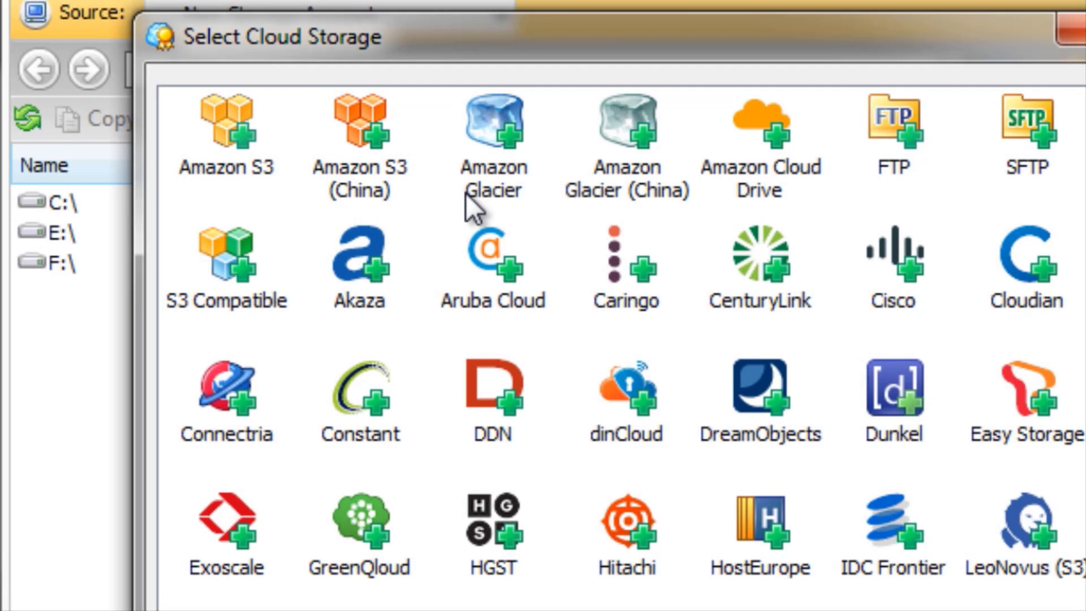
{"action": "scroll", "coordinate": [626, 348], "scroll_direction": "down", "scroll_amount": 1}
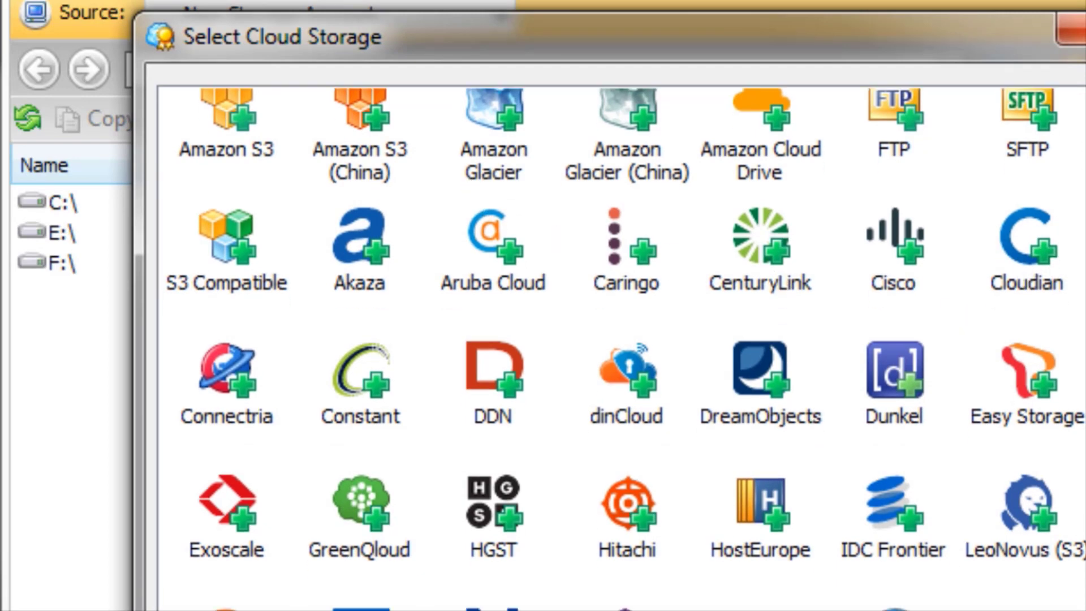
{"action": "scroll", "coordinate": [621, 348], "scroll_direction": "down", "scroll_amount": 2}
{"action": "scroll", "coordinate": [621, 349], "scroll_direction": "up", "scroll_amount": 3}
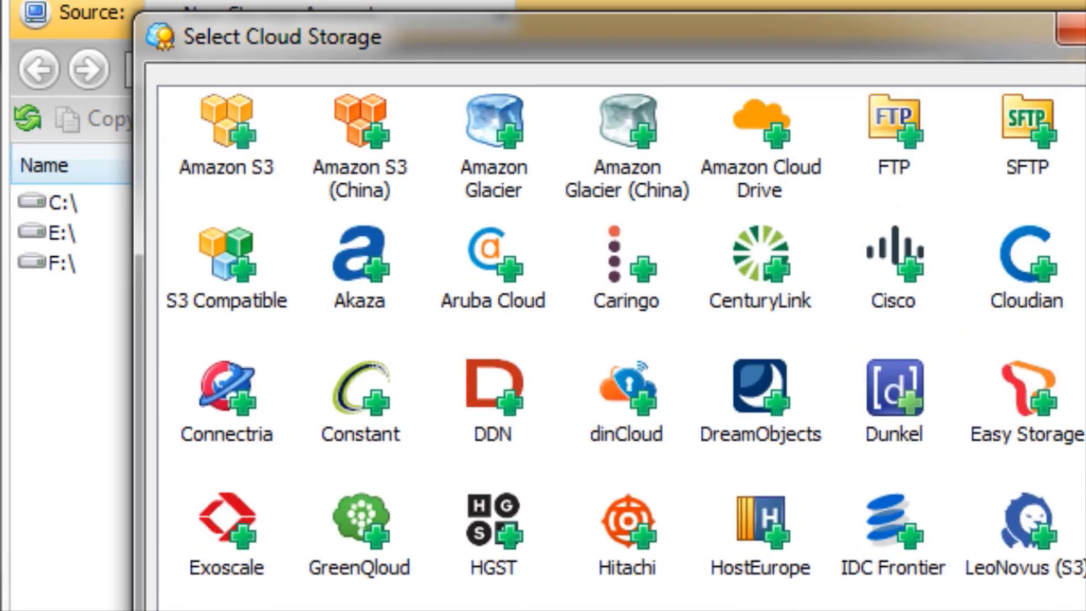
Highlight the FTP provider, choose Amazon S3 instead and open its new account form.
{"action": "left_click", "coordinate": [904, 152]}
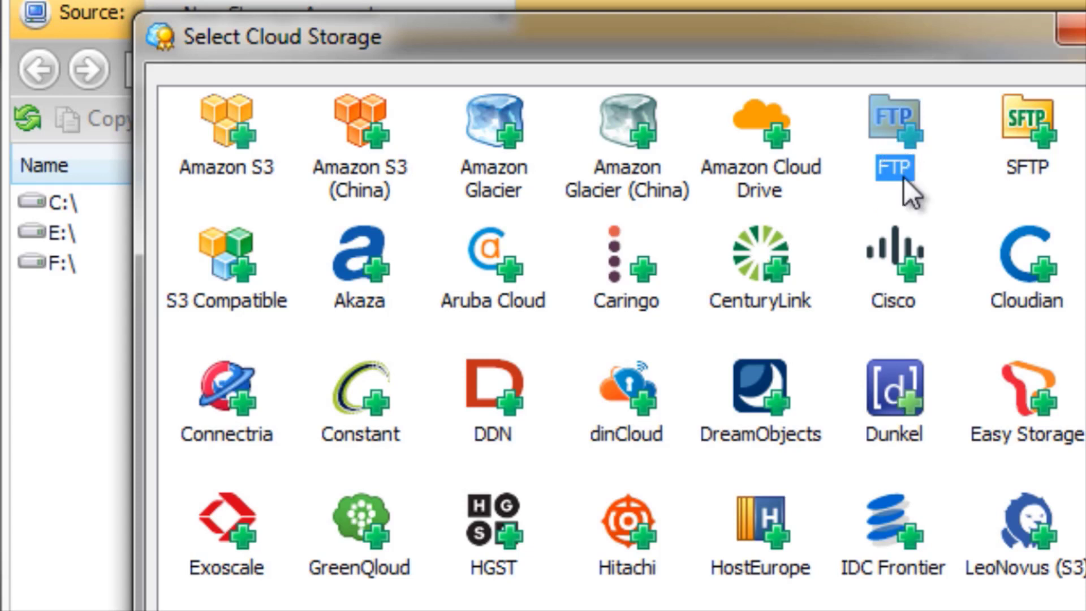
{"action": "left_click", "coordinate": [261, 167]}
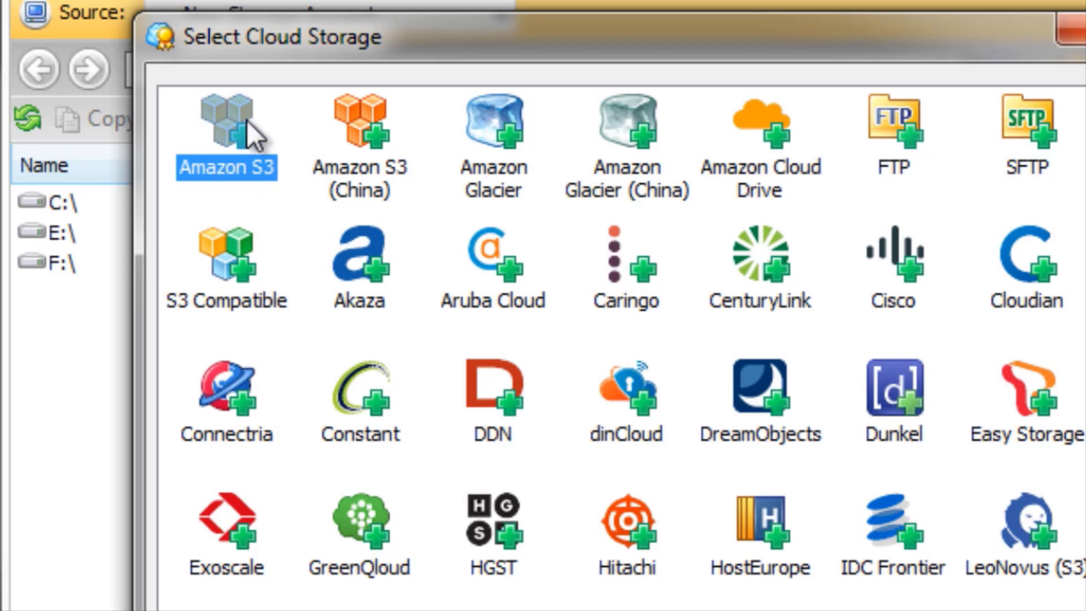
{"action": "double_click", "coordinate": [215, 144]}
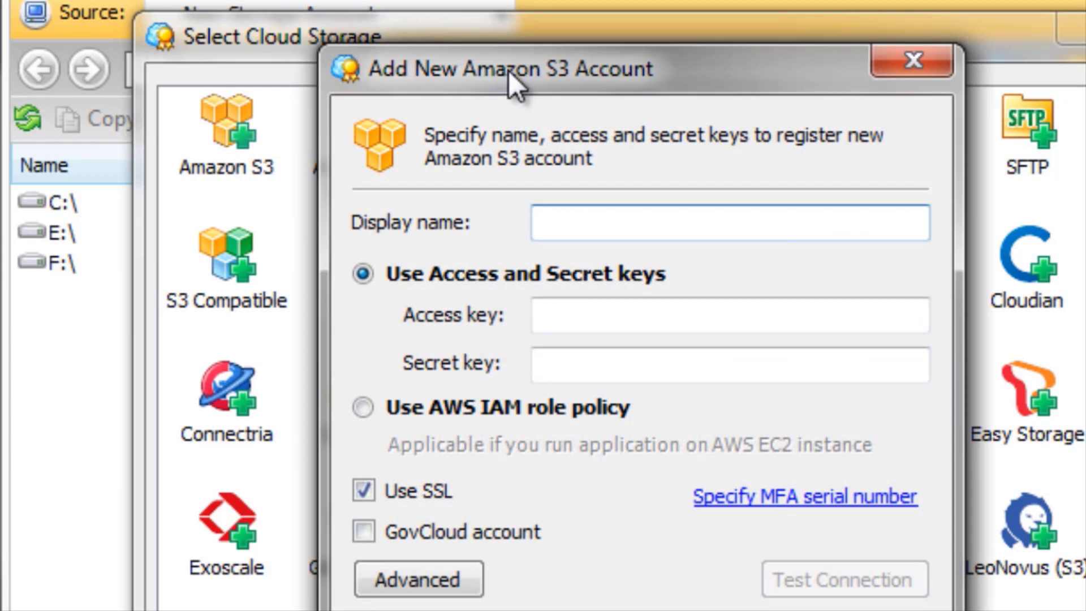
{"action": "left_click_drag", "start_coordinate": [488, 67], "coordinate": [316, 44]}
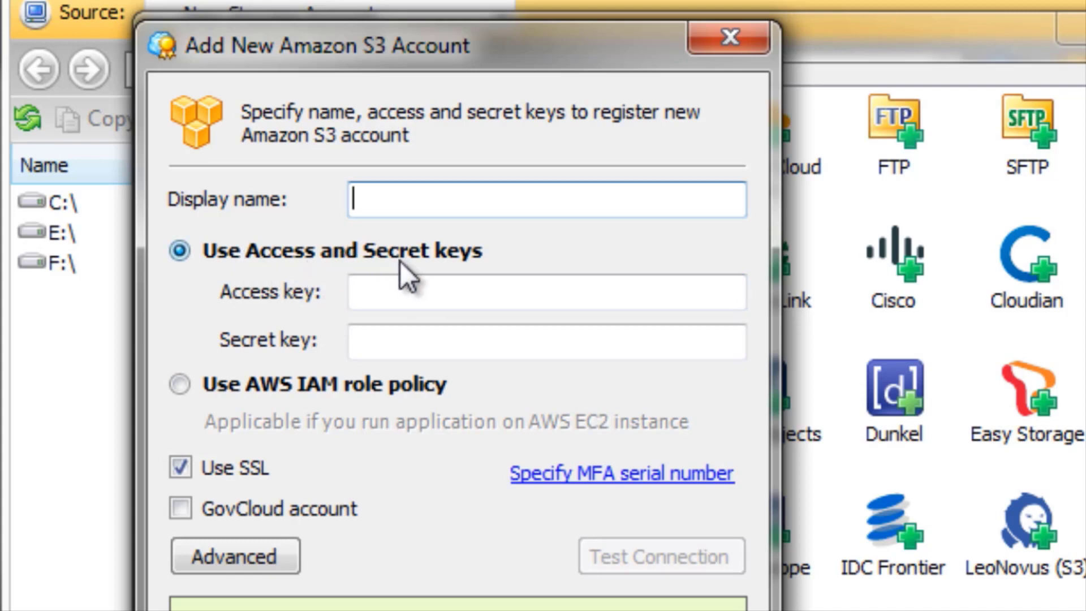
Point out the access key and secret key fields in the new Amazon S3 account form.
{"action": "left_click", "coordinate": [437, 301]}
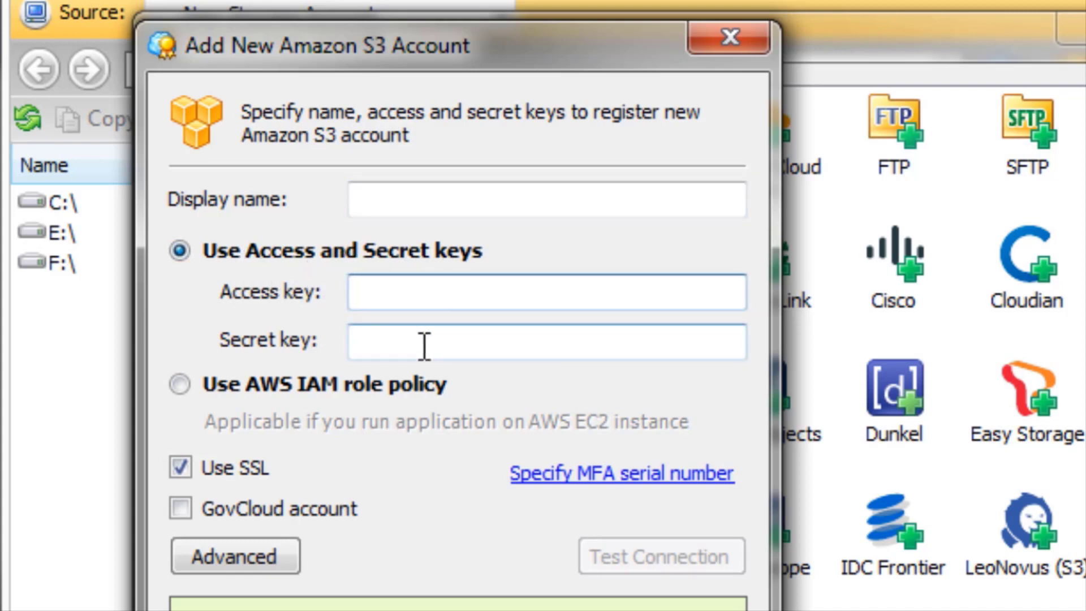
{"action": "left_click", "coordinate": [424, 343]}
{"action": "left_click", "coordinate": [419, 293]}
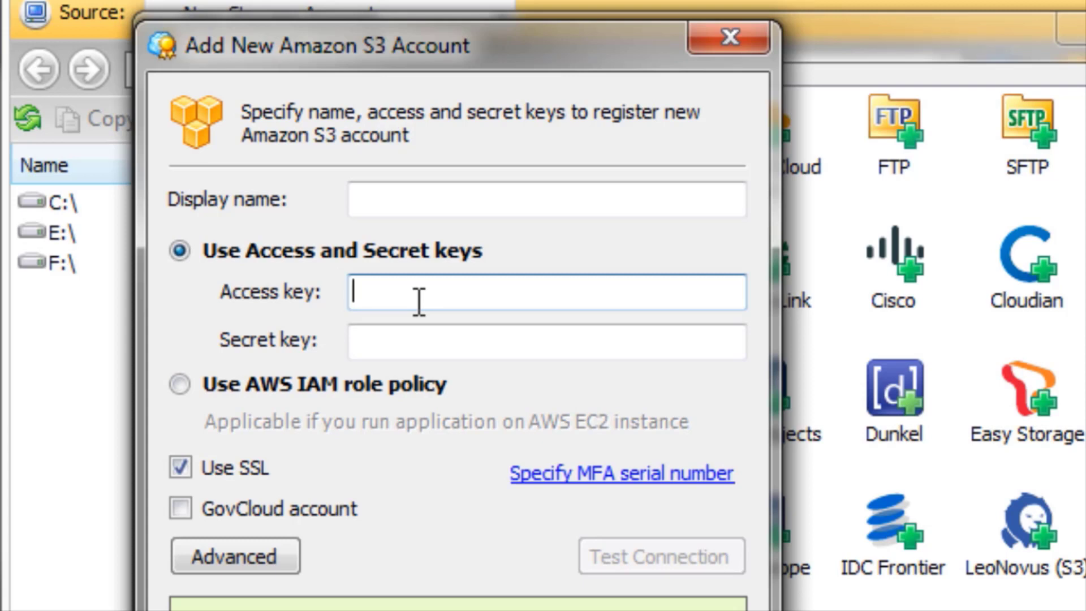
{"action": "left_click", "coordinate": [424, 343]}
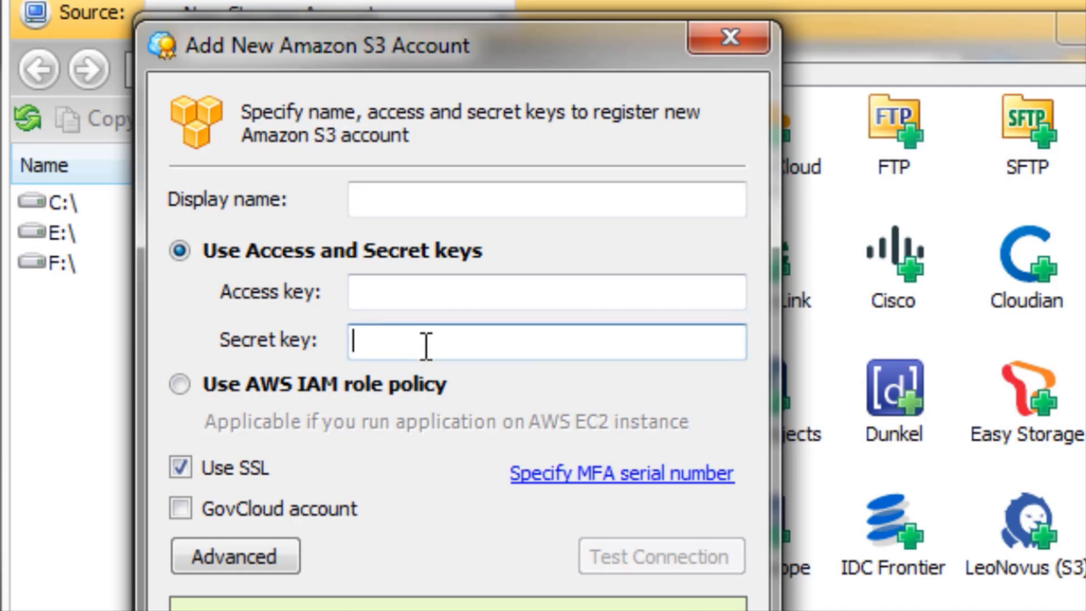
{"action": "left_click", "coordinate": [425, 300]}
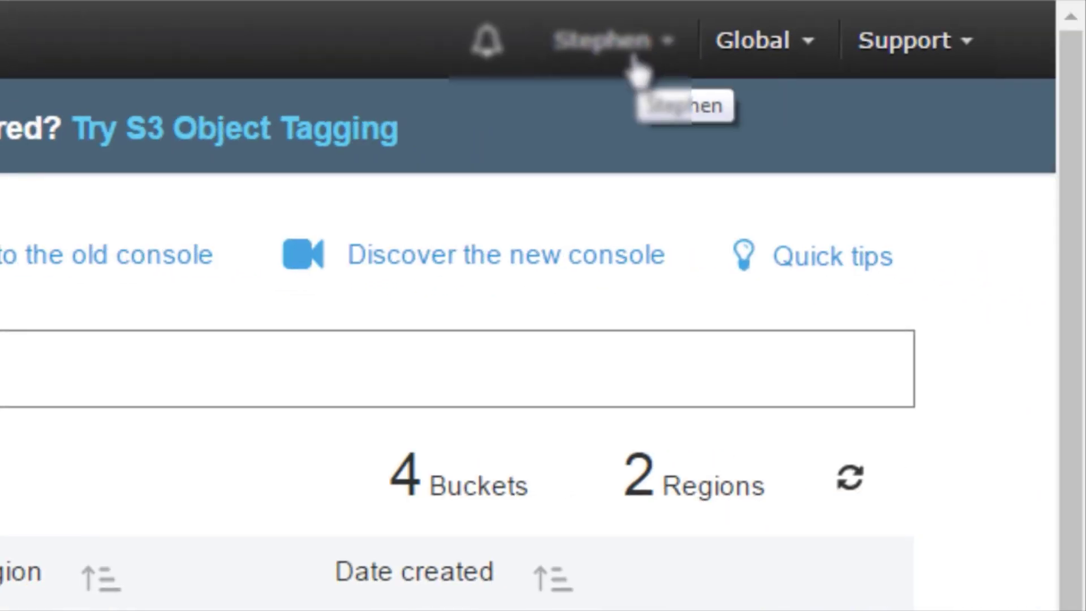
Switch to the AWS console, continue to the account's security credentials and open the Access Keys section.
{"action": "left_click", "coordinate": [613, 54]}
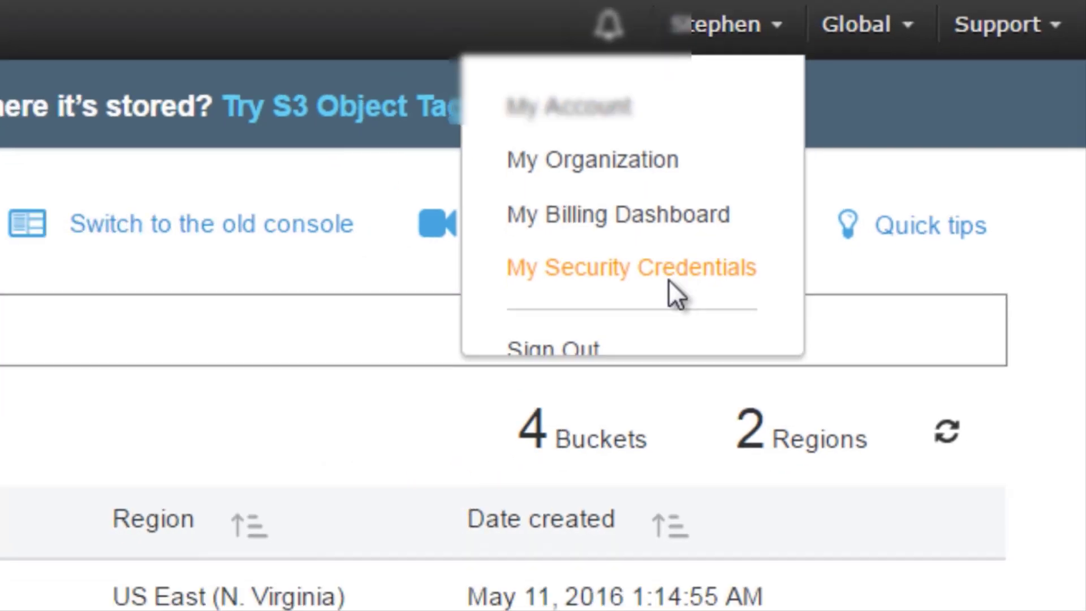
{"action": "left_click", "coordinate": [557, 318]}
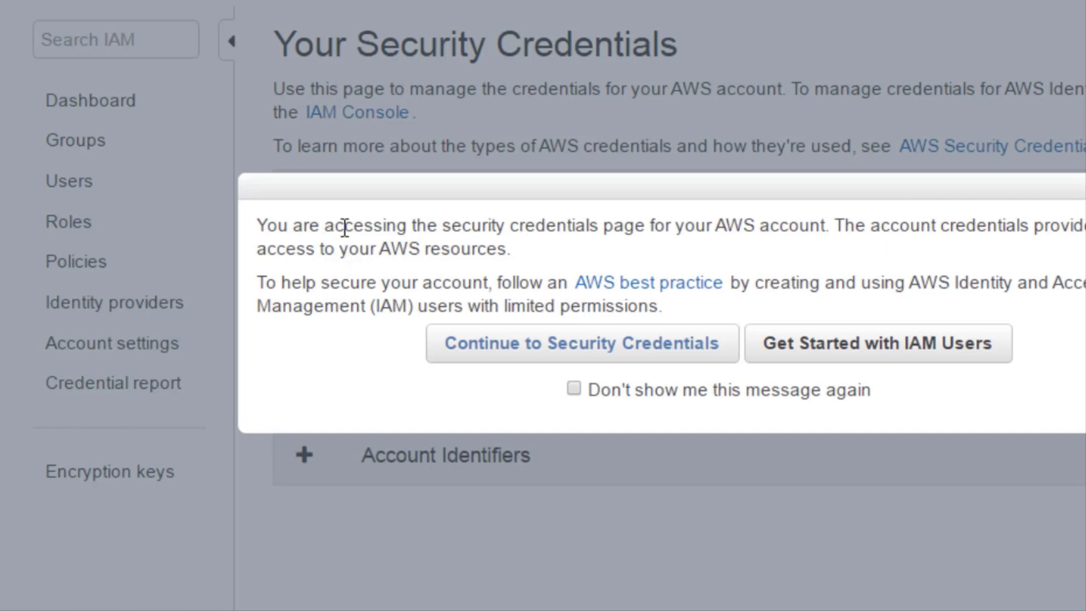
{"action": "left_click_drag", "start_coordinate": [344, 226], "coordinate": [815, 224]}
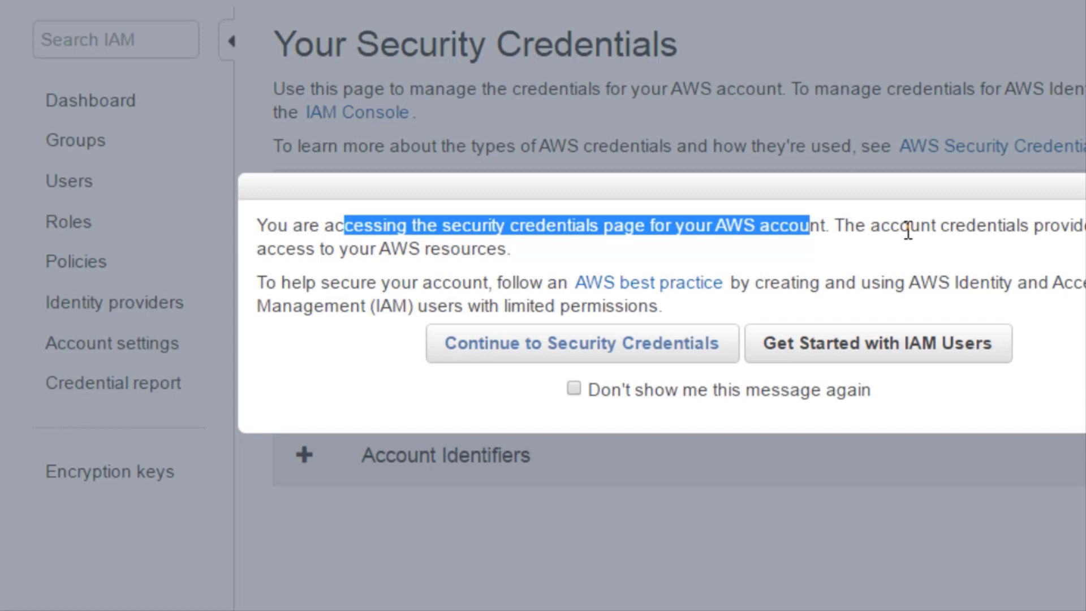
{"action": "left_click", "coordinate": [908, 231]}
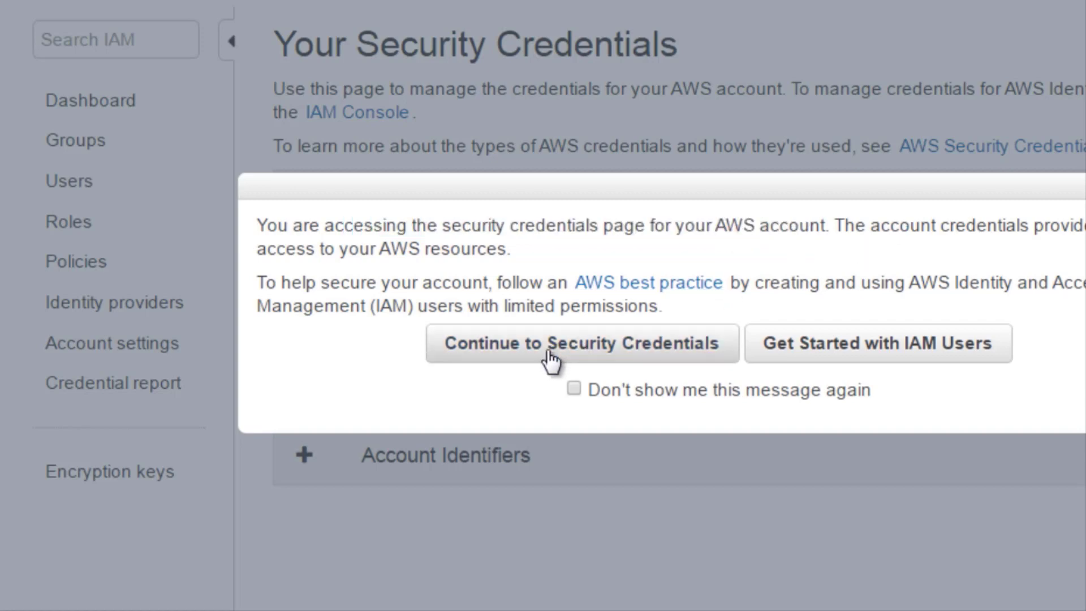
{"action": "left_click", "coordinate": [549, 360]}
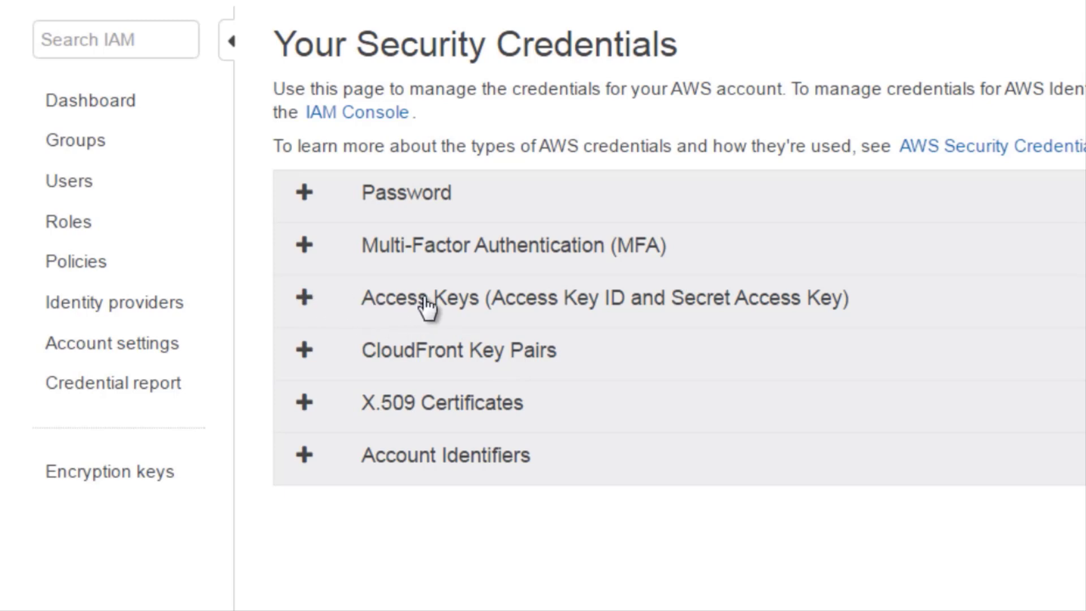
{"action": "left_click", "coordinate": [552, 307]}
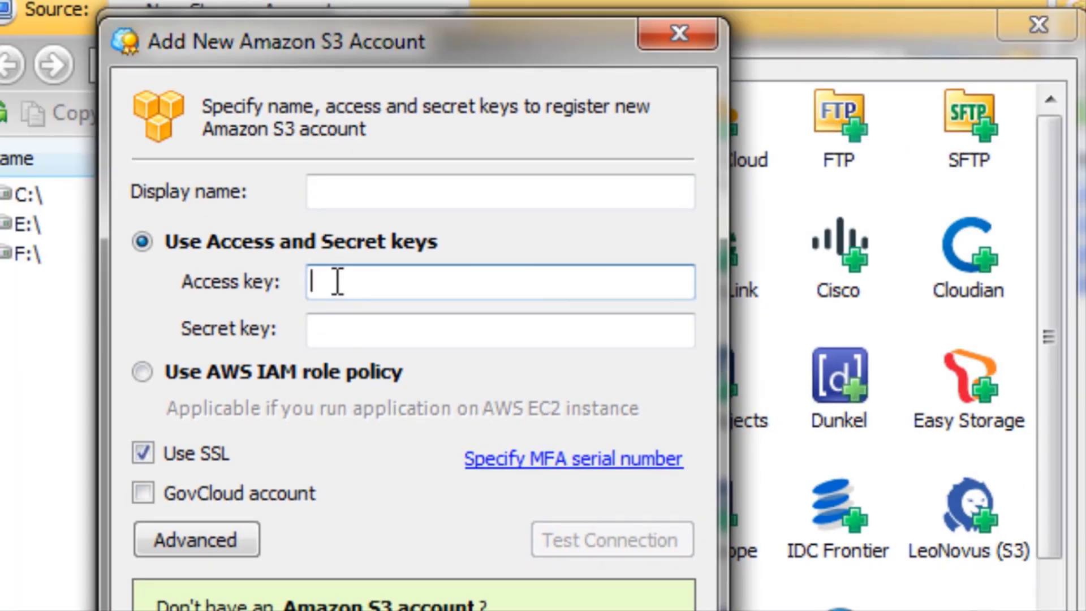
Return to CloudBerry Explorer, point out the secret key field and cancel adding the Amazon S3 account.
{"action": "left_click", "coordinate": [357, 318]}
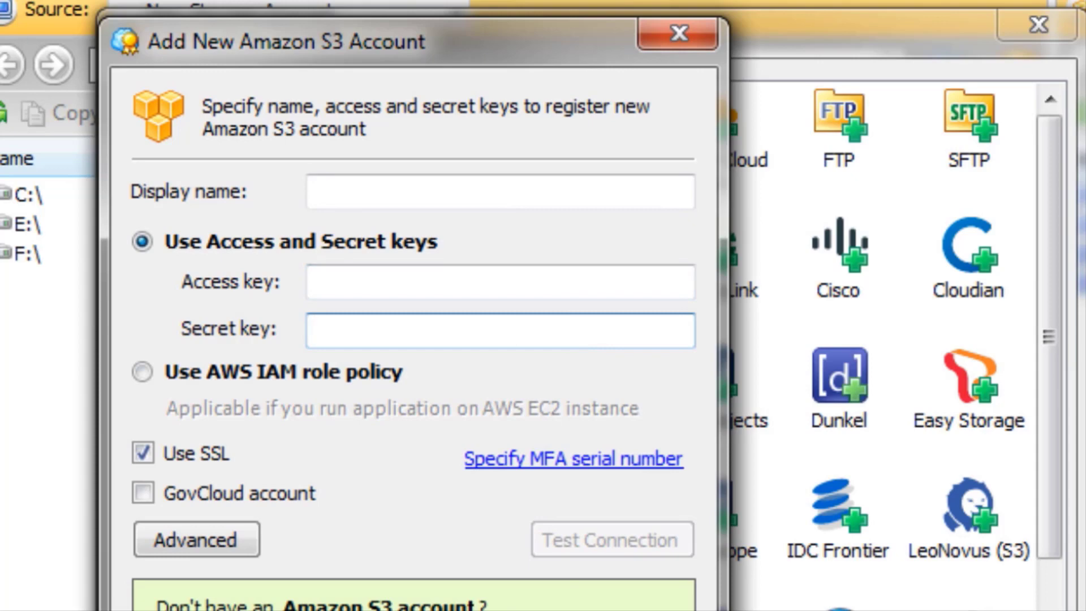
{"action": "key", "text": "Escape"}
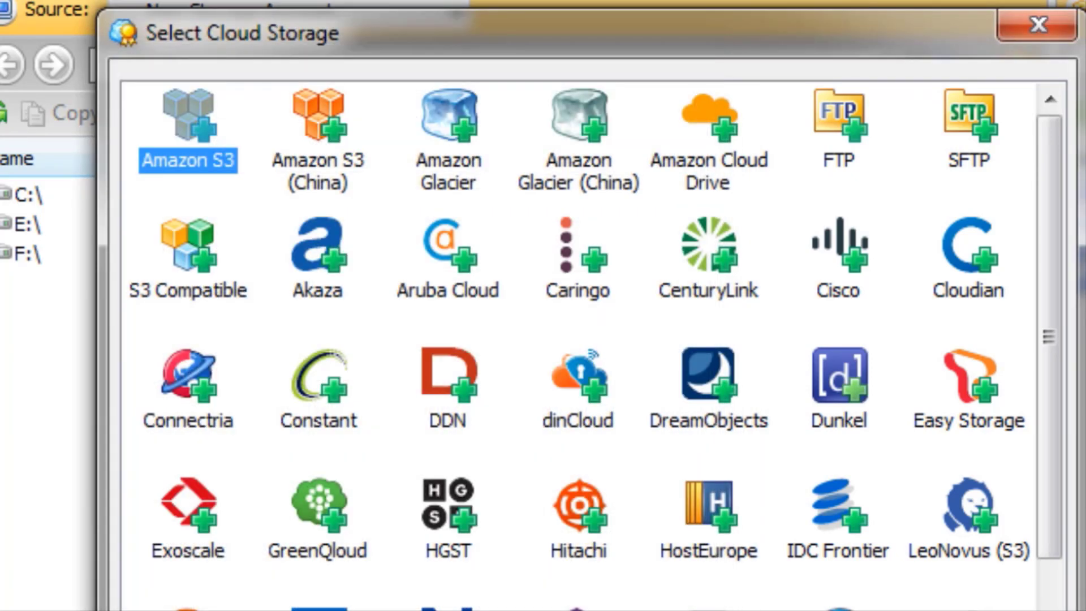
{"action": "key", "text": "Escape"}
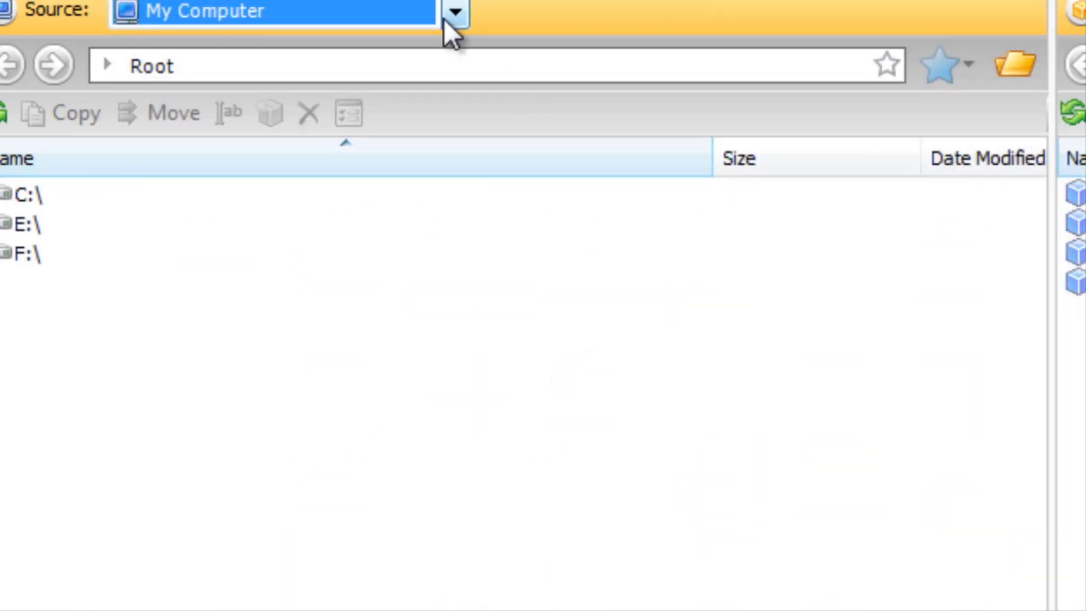
Set the source to an already saved Amazon S3 account, briefly highlight its first bucket and clear the selection.
{"action": "left_click", "coordinate": [456, 13]}
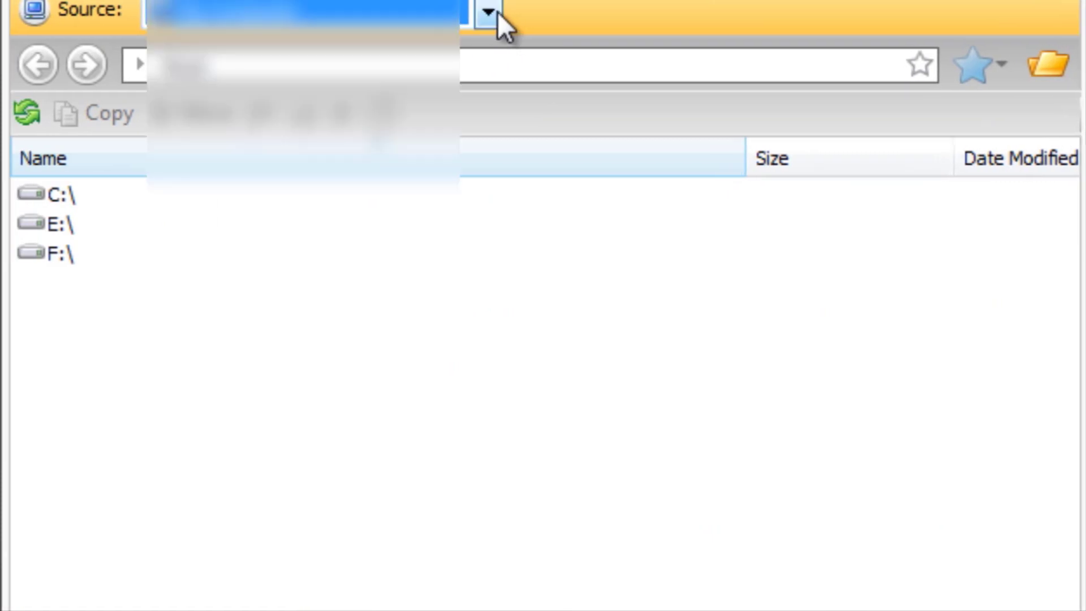
{"action": "left_click", "coordinate": [486, 13]}
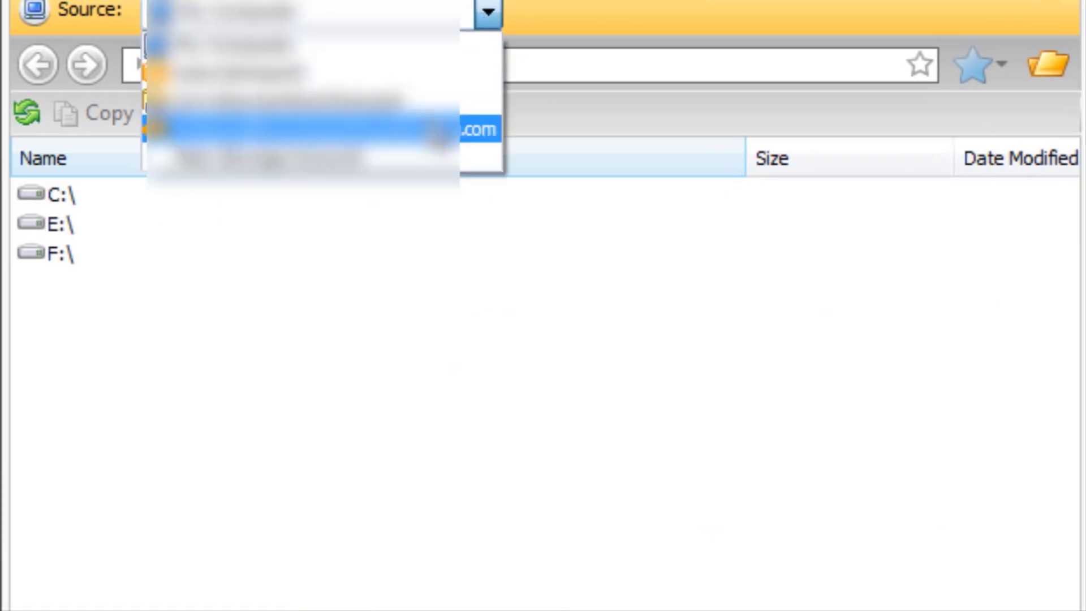
{"action": "left_click", "coordinate": [438, 129]}
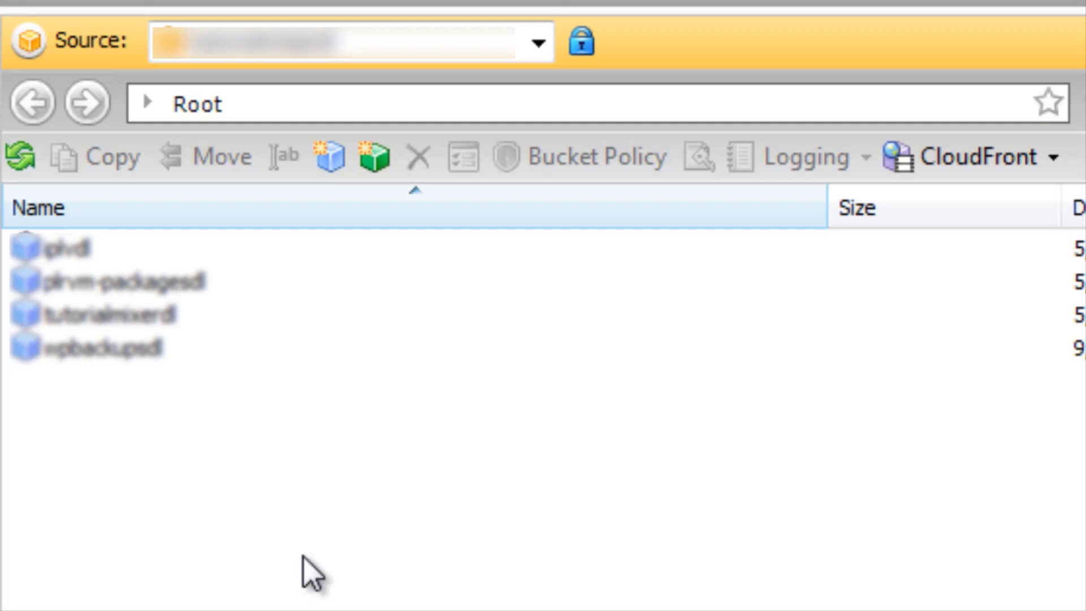
{"action": "left_click", "coordinate": [123, 260]}
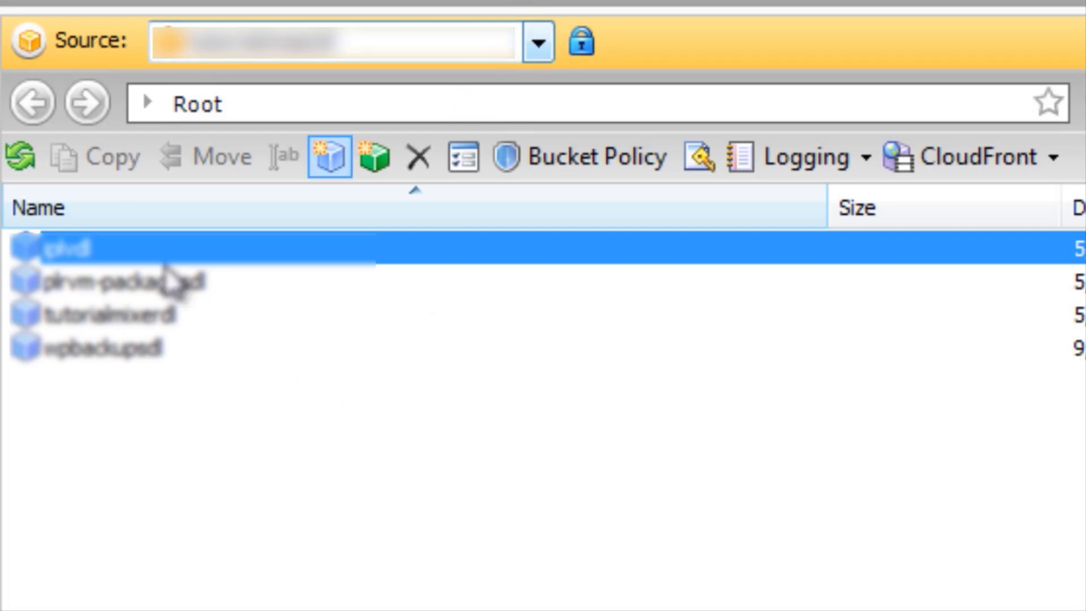
{"action": "left_click", "coordinate": [184, 486]}
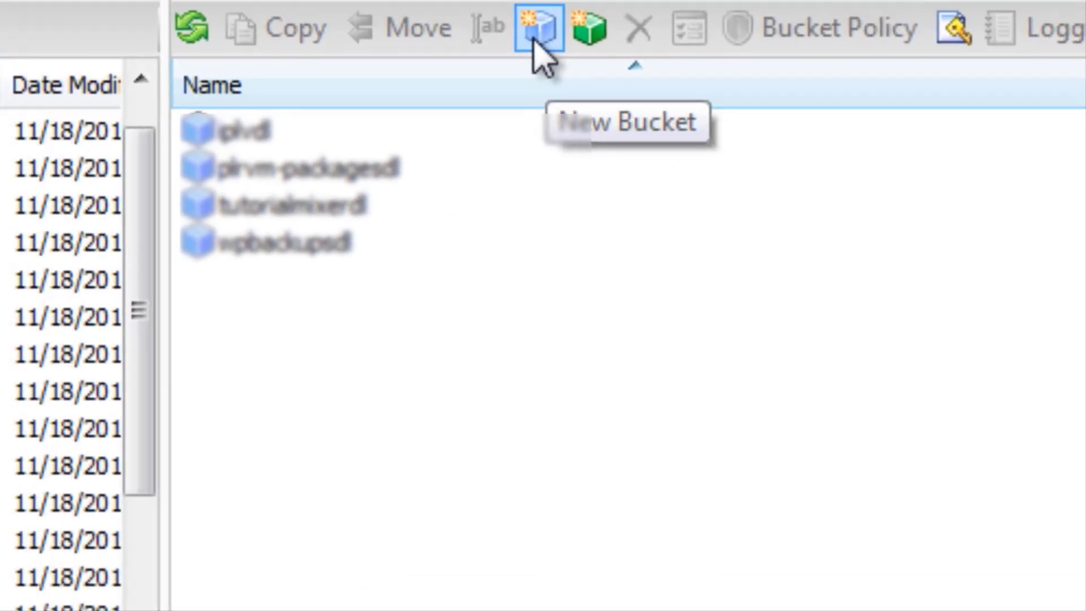
Create a bucket named testdomaindl with US Standard location and Standard storage class, and select it in the bucket list.
{"action": "left_click", "coordinate": [535, 40]}
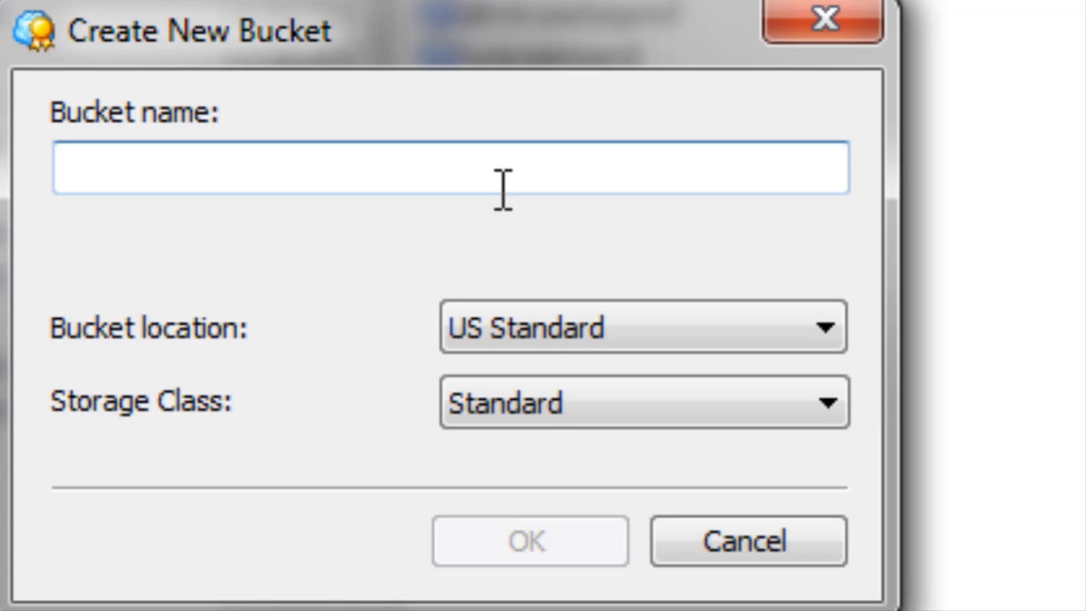
{"action": "type", "text": "testdomaindl"}
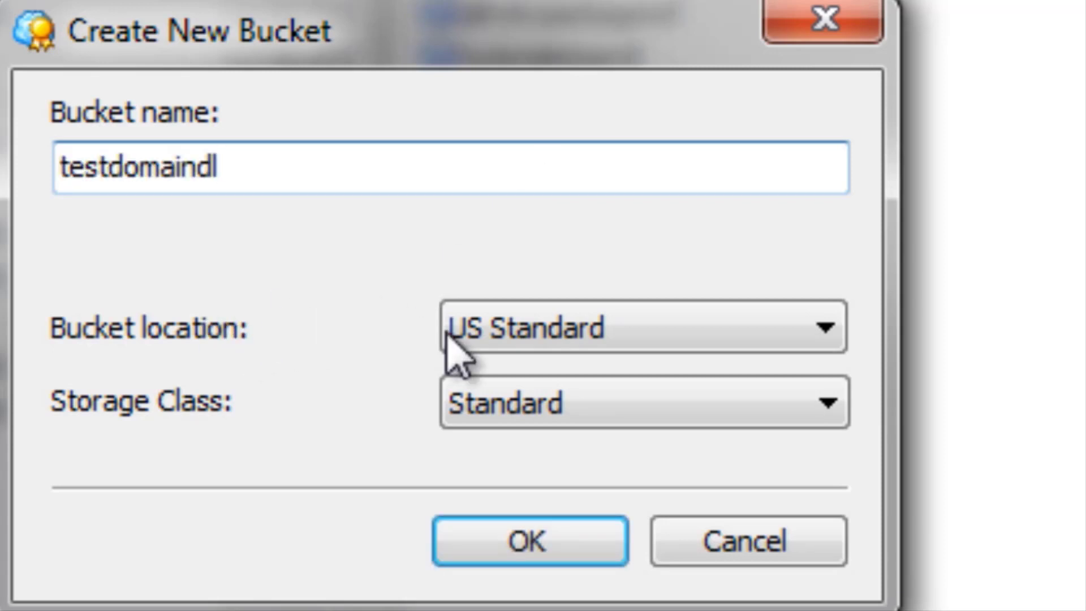
{"action": "left_click", "coordinate": [510, 341]}
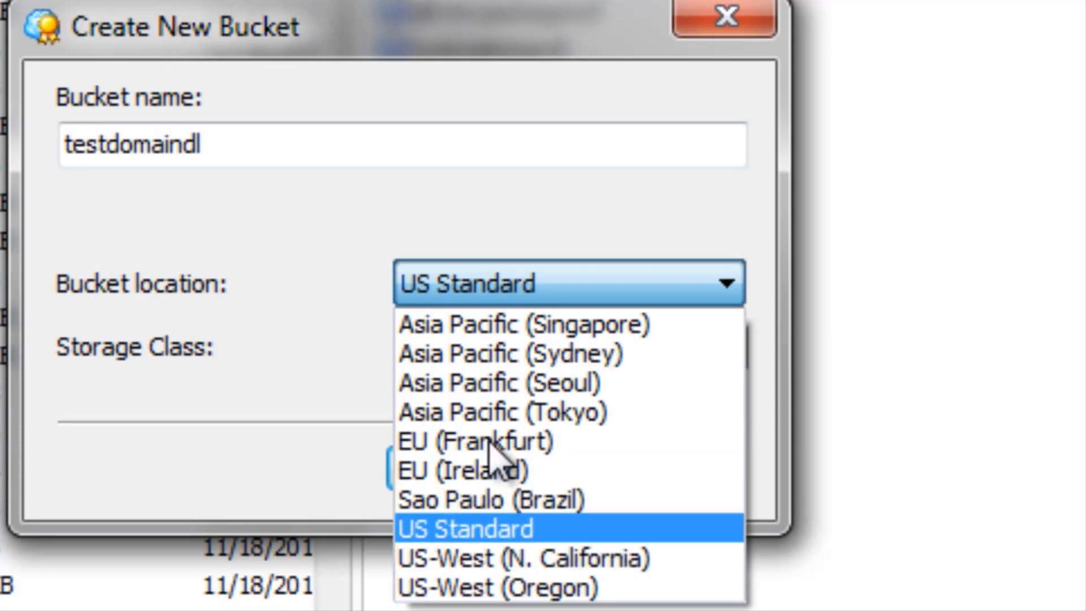
{"action": "left_click", "coordinate": [271, 242]}
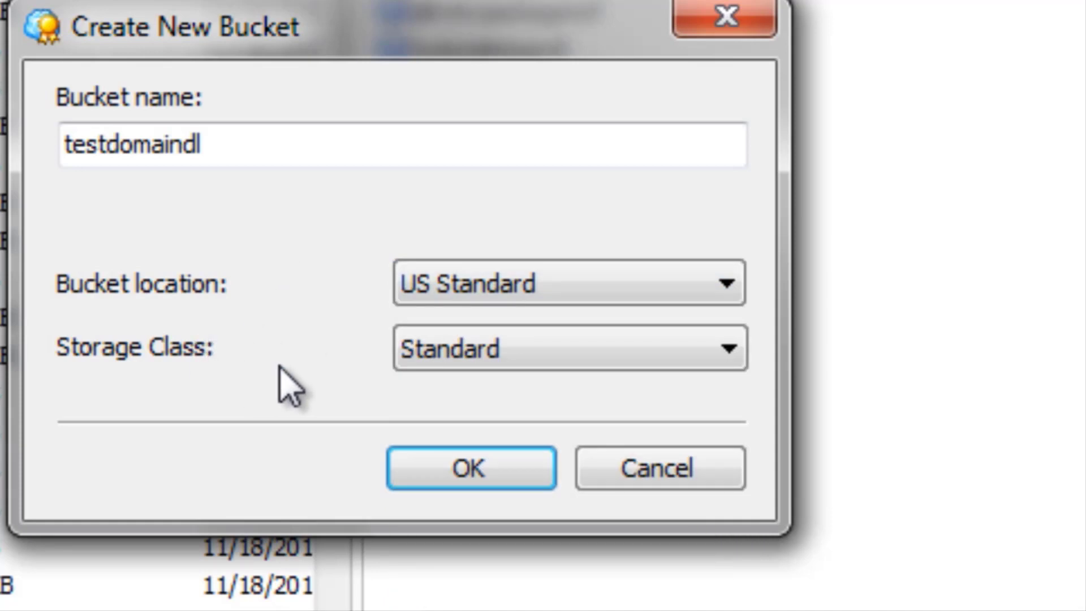
{"action": "left_click", "coordinate": [447, 362]}
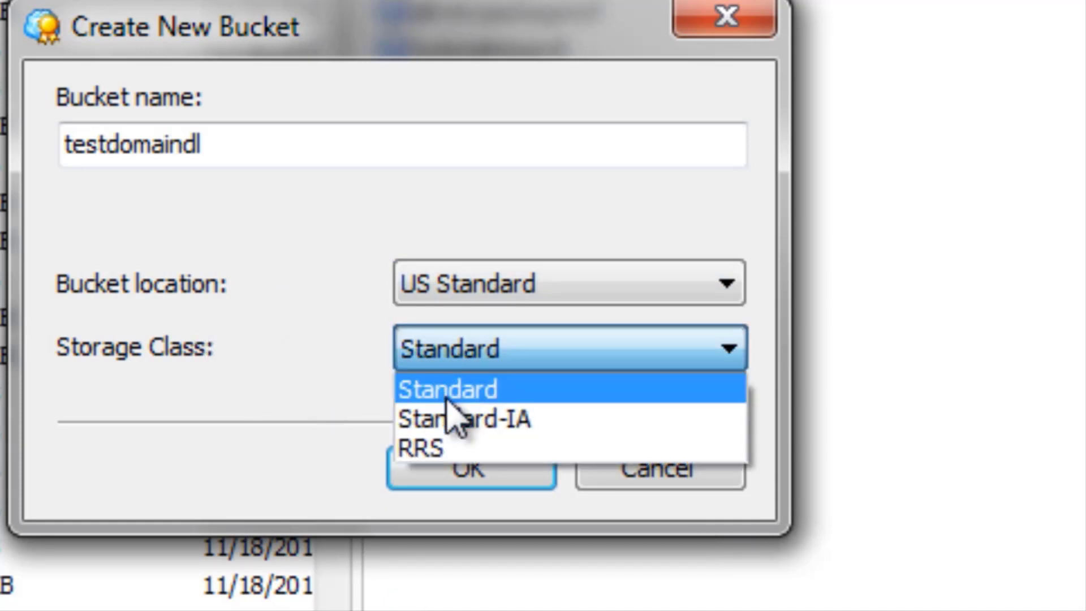
{"action": "left_click", "coordinate": [448, 397]}
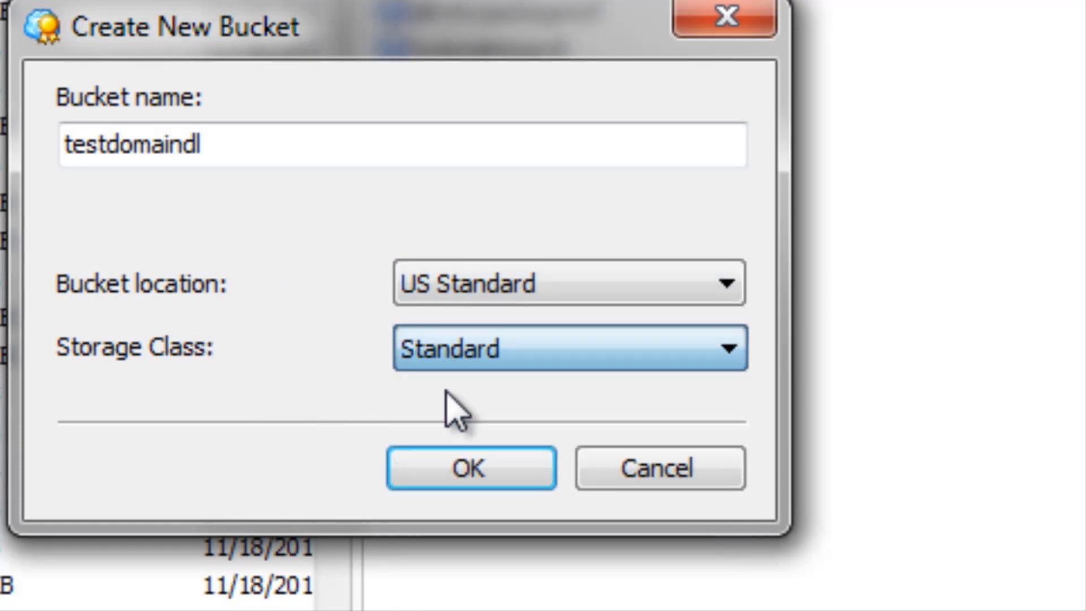
{"action": "left_click", "coordinate": [481, 470]}
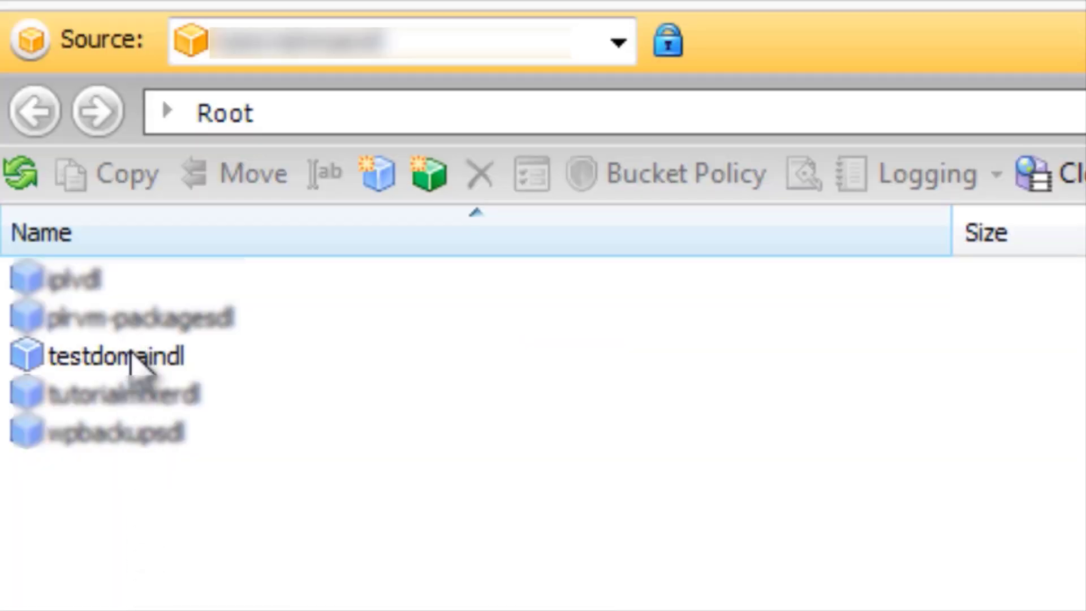
{"action": "left_click", "coordinate": [130, 356]}
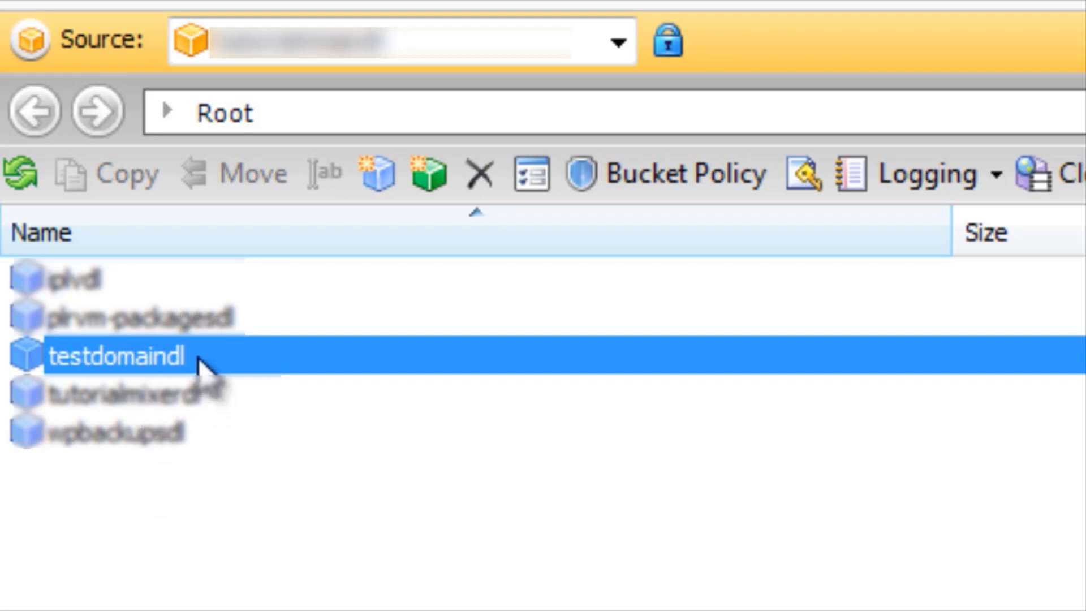
Open the testdomaindl bucket and create a folder named videos in it.
{"action": "double_click", "coordinate": [198, 362]}
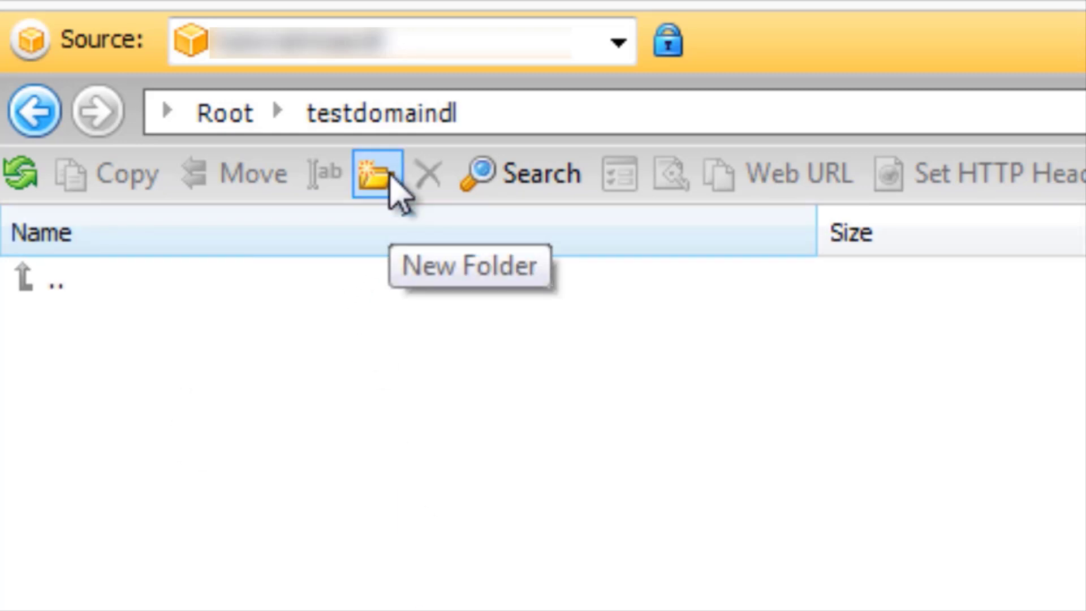
{"action": "left_click", "coordinate": [391, 176]}
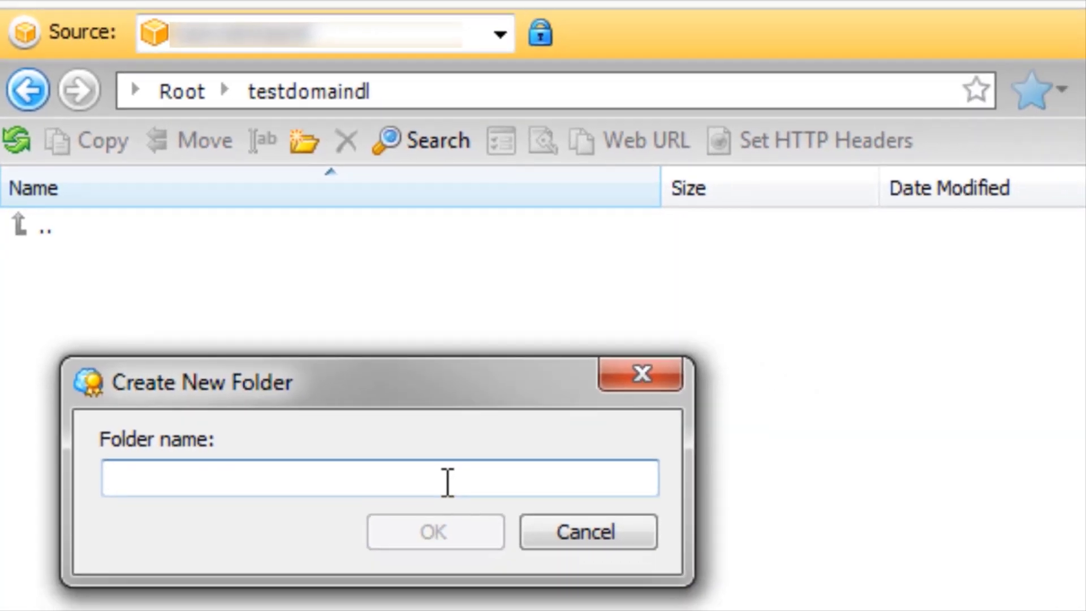
{"action": "type", "text": "videos"}
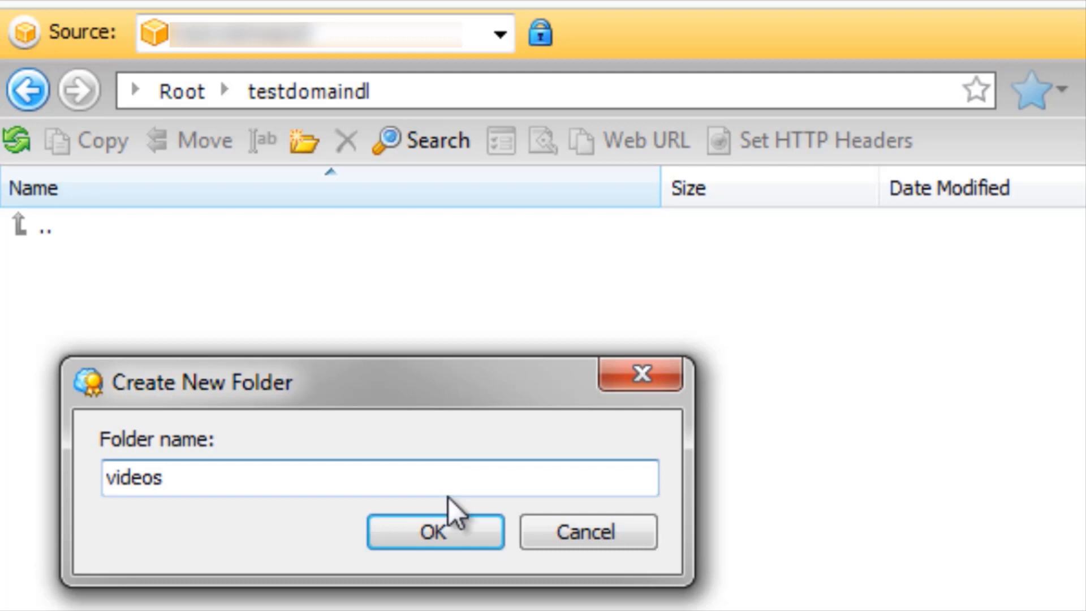
{"action": "left_click", "coordinate": [426, 535]}
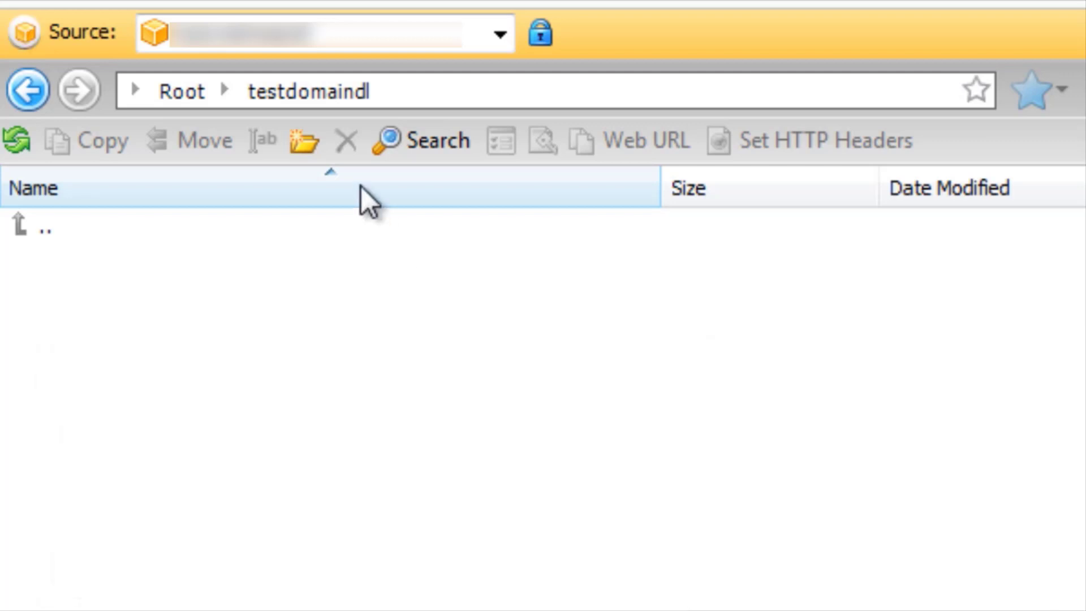
Add two more folders named audios and images to the testdomaindl bucket.
{"action": "left_click", "coordinate": [306, 142]}
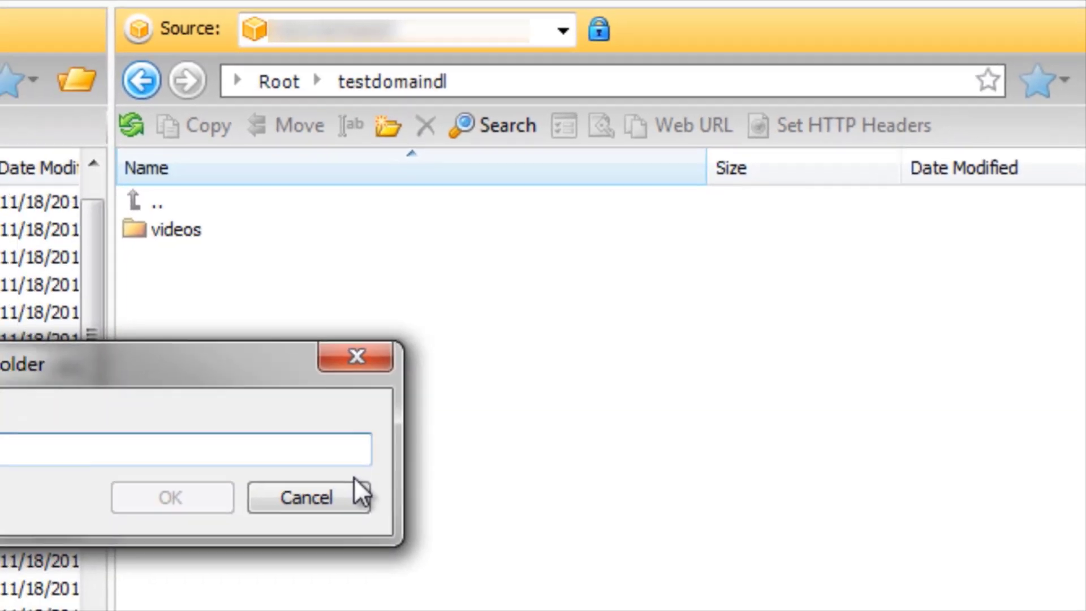
{"action": "type", "text": "audios"}
{"action": "key", "text": "Return"}
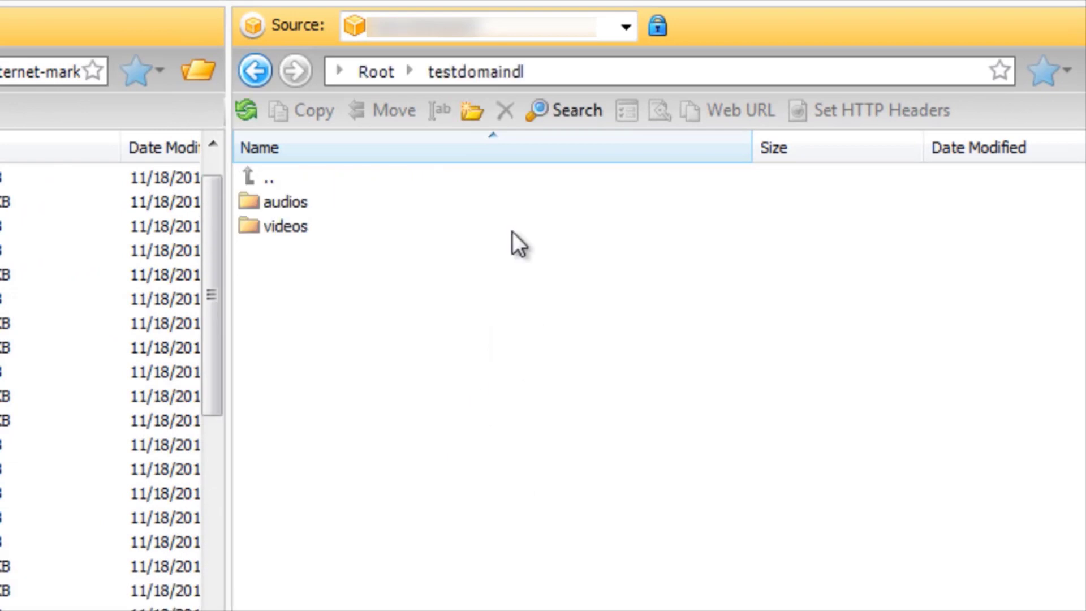
{"action": "left_click", "coordinate": [471, 112]}
{"action": "type", "text": "images"}
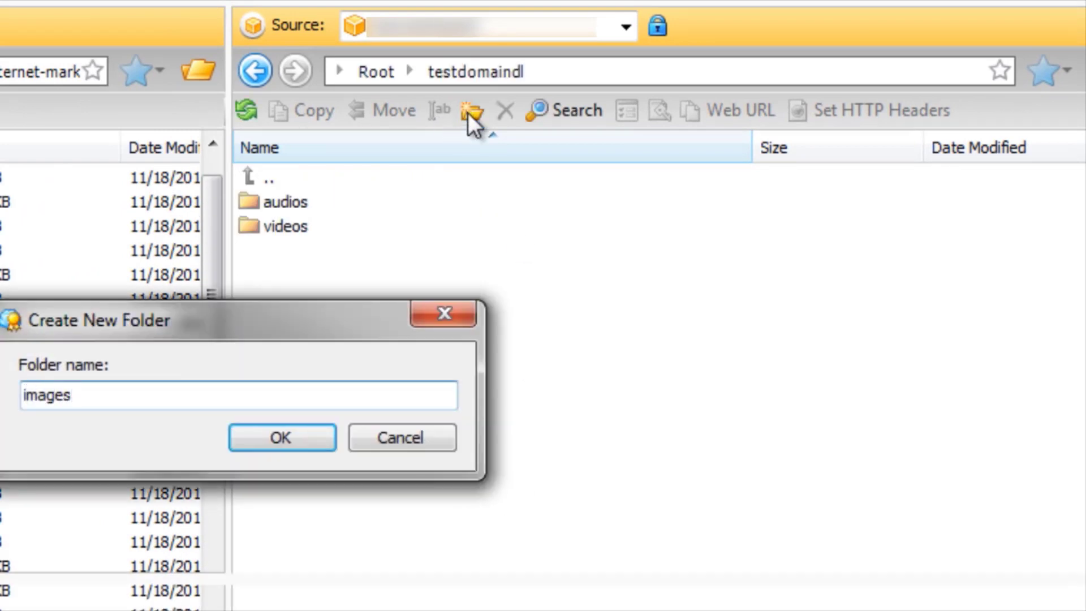
{"action": "key", "text": "Return"}
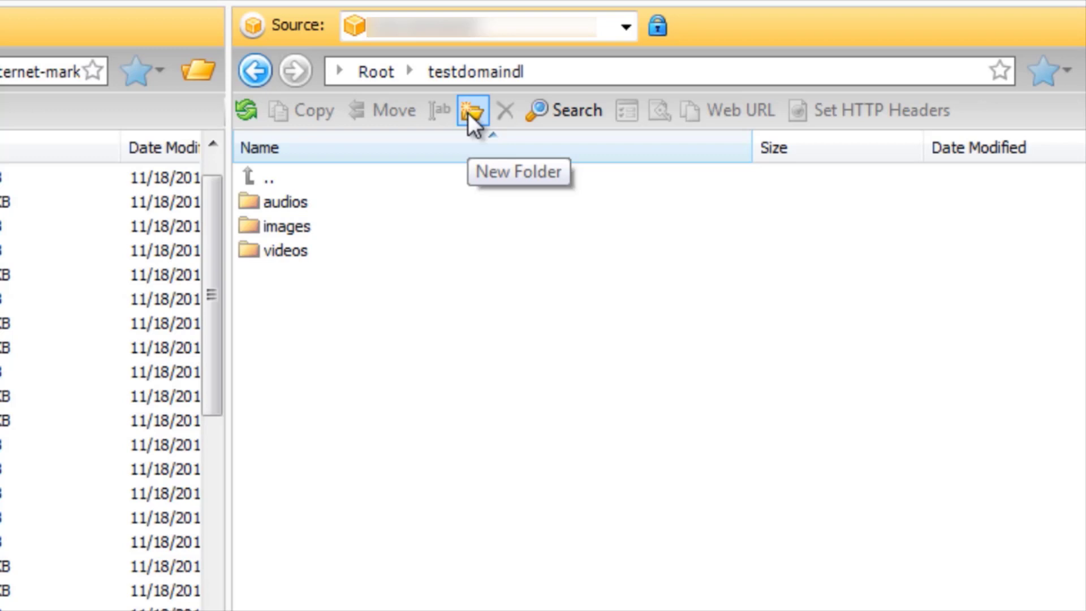
Open the audios folder inside the testdomaindl bucket.
{"action": "left_click", "coordinate": [327, 249]}
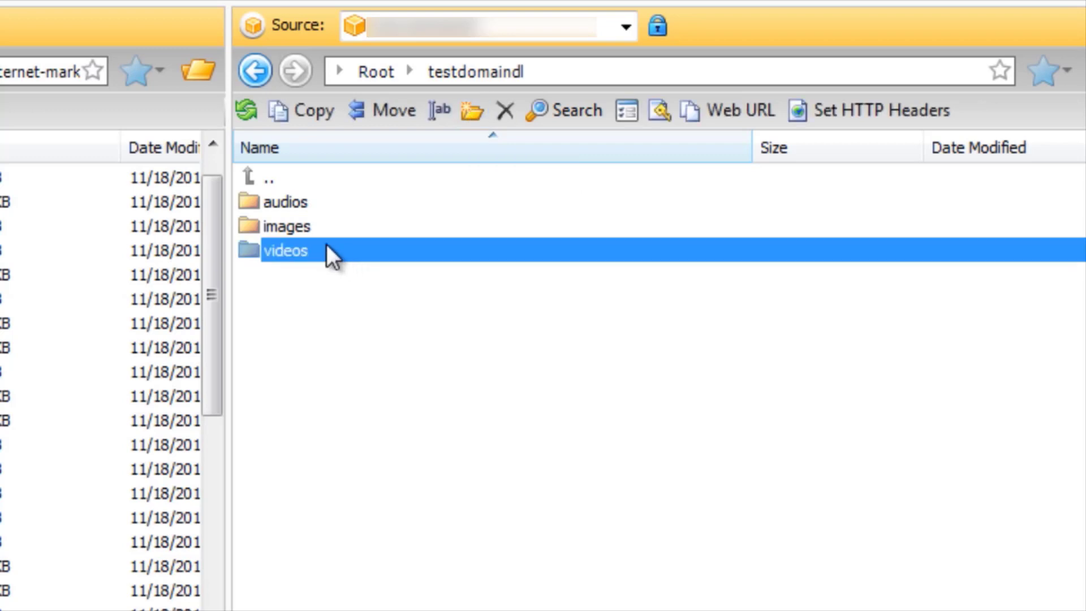
{"action": "double_click", "coordinate": [316, 201]}
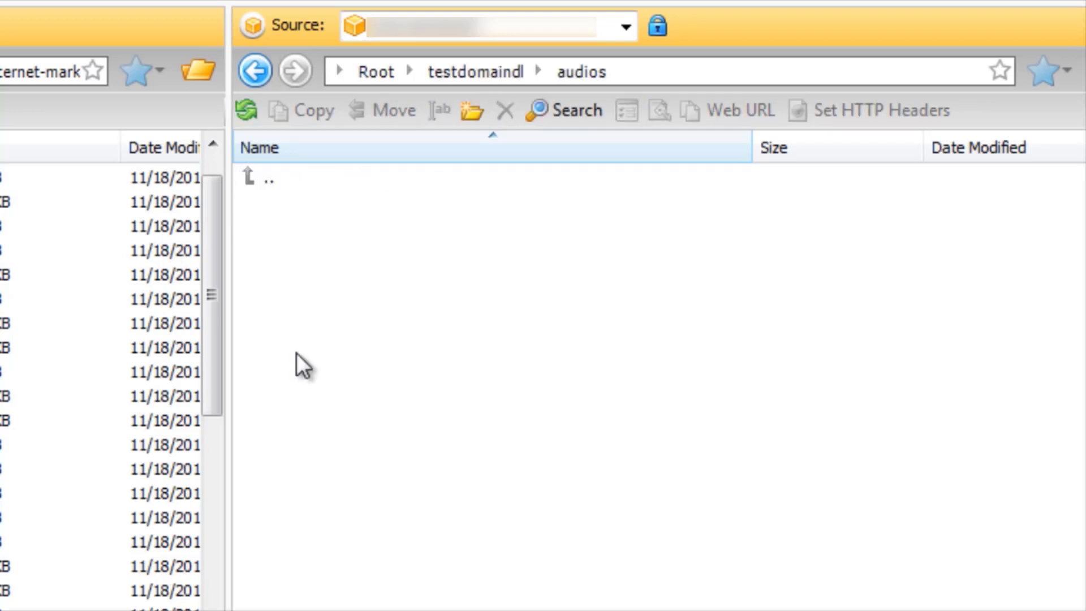
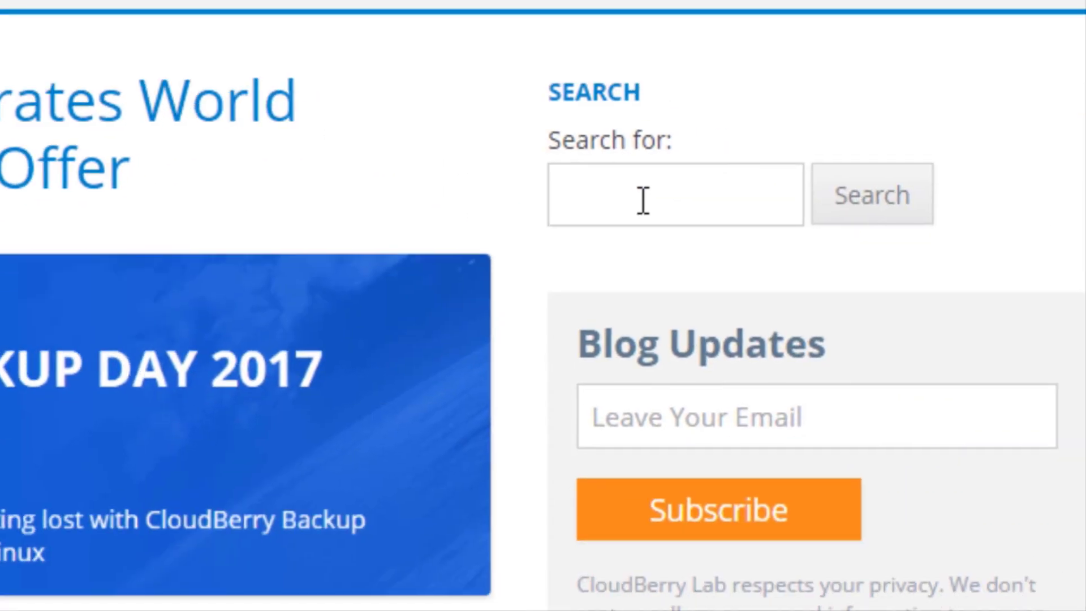
Search the CloudBerry Lab blog for "amazon s3 hotlinking".
{"action": "left_click", "coordinate": [643, 199]}
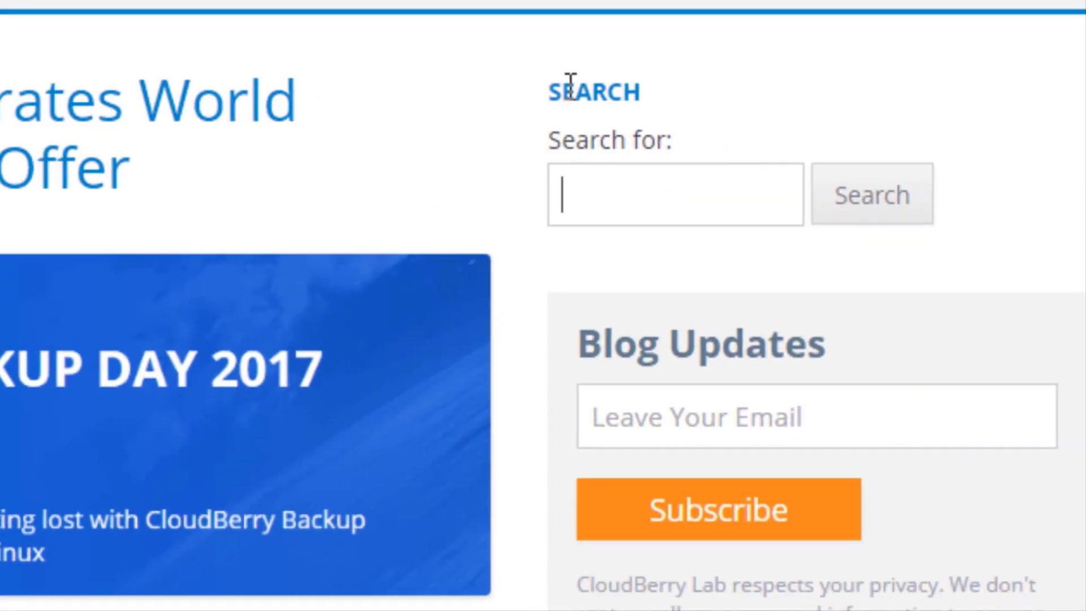
{"action": "right_click", "coordinate": [623, 197]}
{"action": "left_click", "coordinate": [719, 400]}
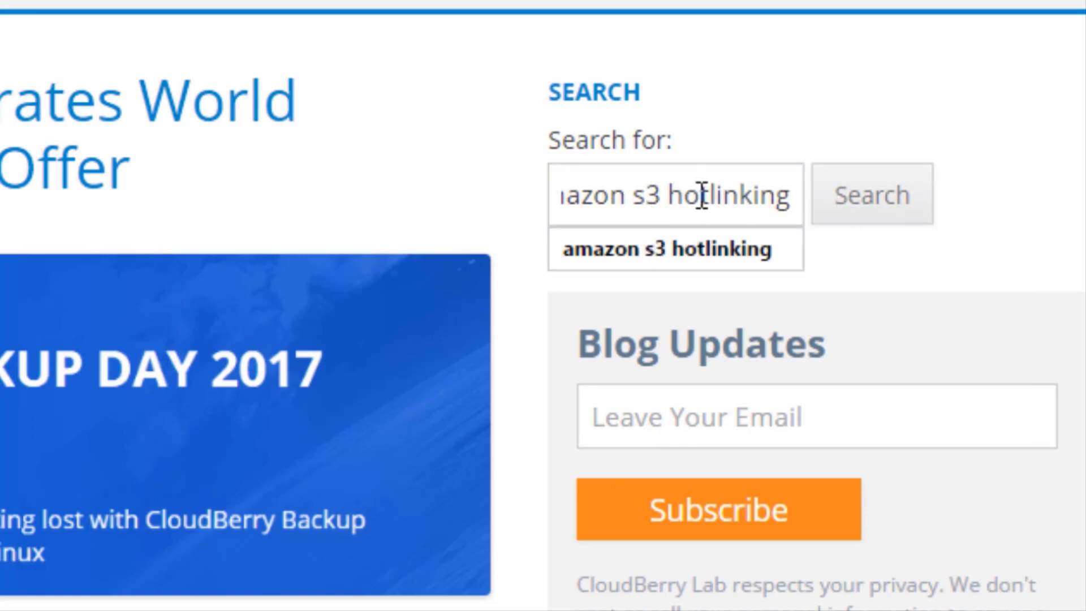
{"action": "left_click", "coordinate": [776, 238]}
{"action": "left_click", "coordinate": [848, 209]}
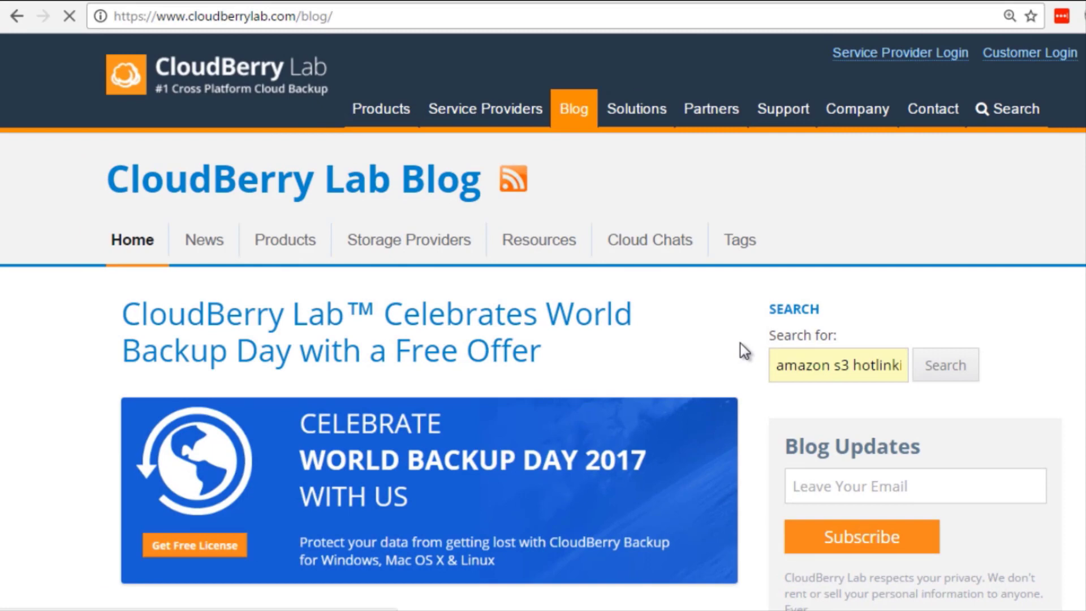
Open the post "How to Avert Hotlinking of images hosted on Amazon S3" and find its example bucket policy.
{"action": "scroll", "coordinate": [747, 339], "scroll_direction": "down", "scroll_amount": 4}
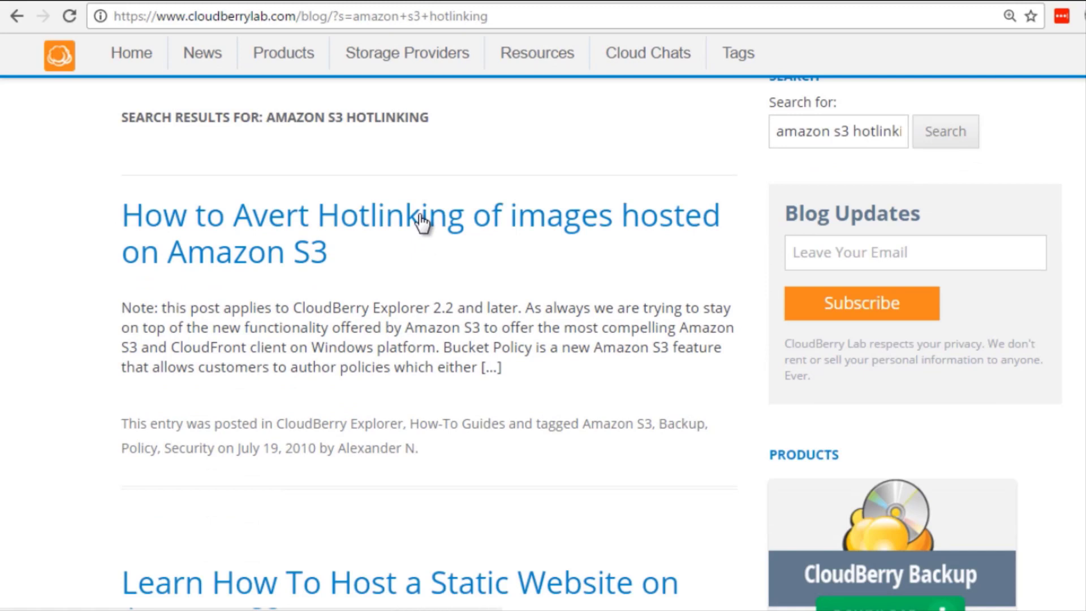
{"action": "left_click", "coordinate": [422, 220]}
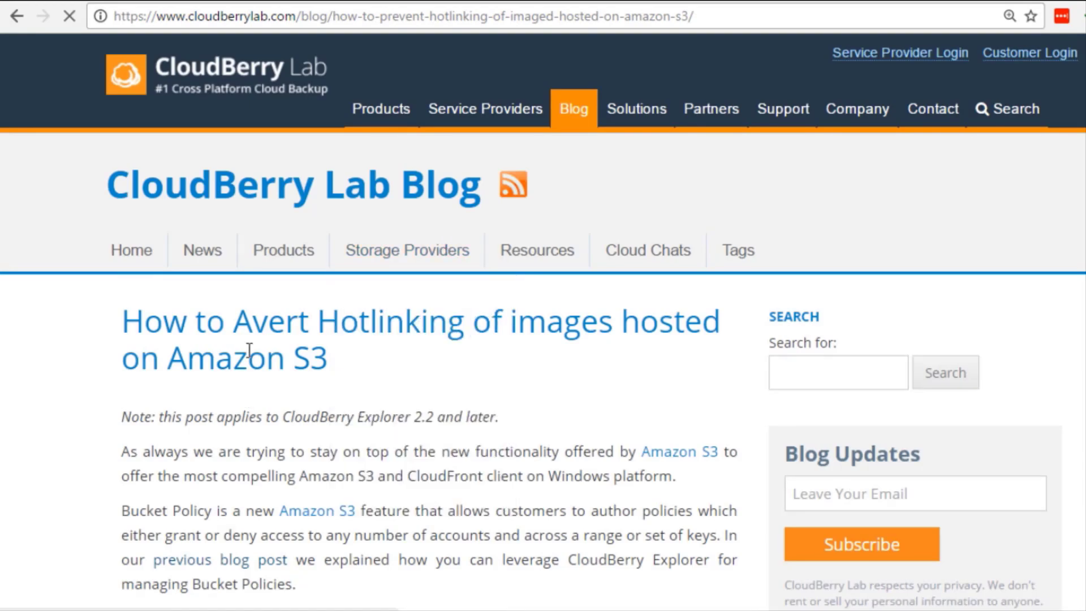
{"action": "scroll", "coordinate": [283, 333], "scroll_direction": "down", "scroll_amount": 9}
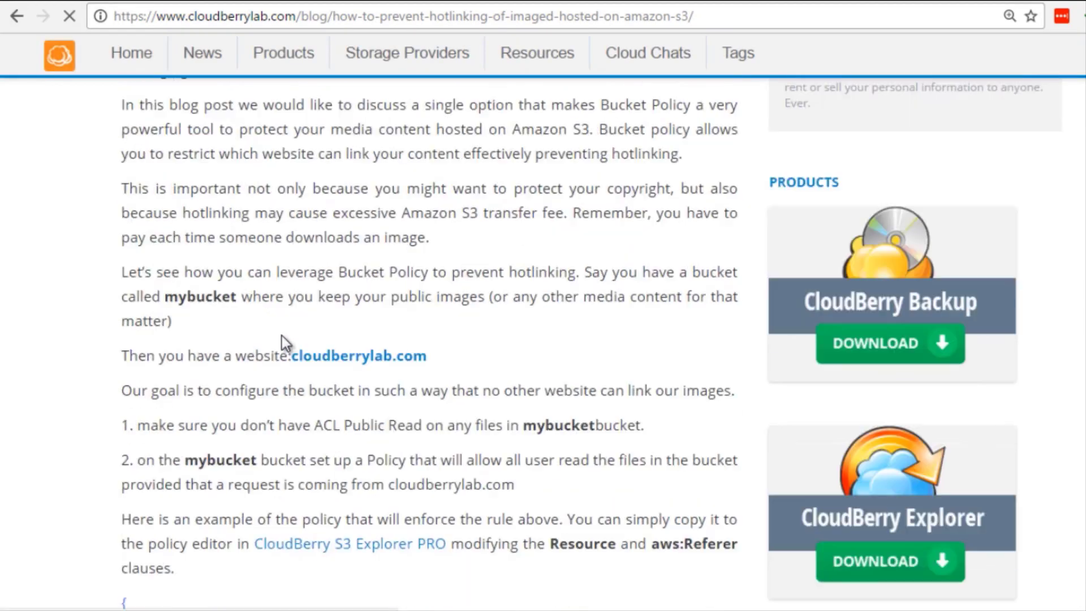
{"action": "scroll", "coordinate": [281, 335], "scroll_direction": "down", "scroll_amount": 6}
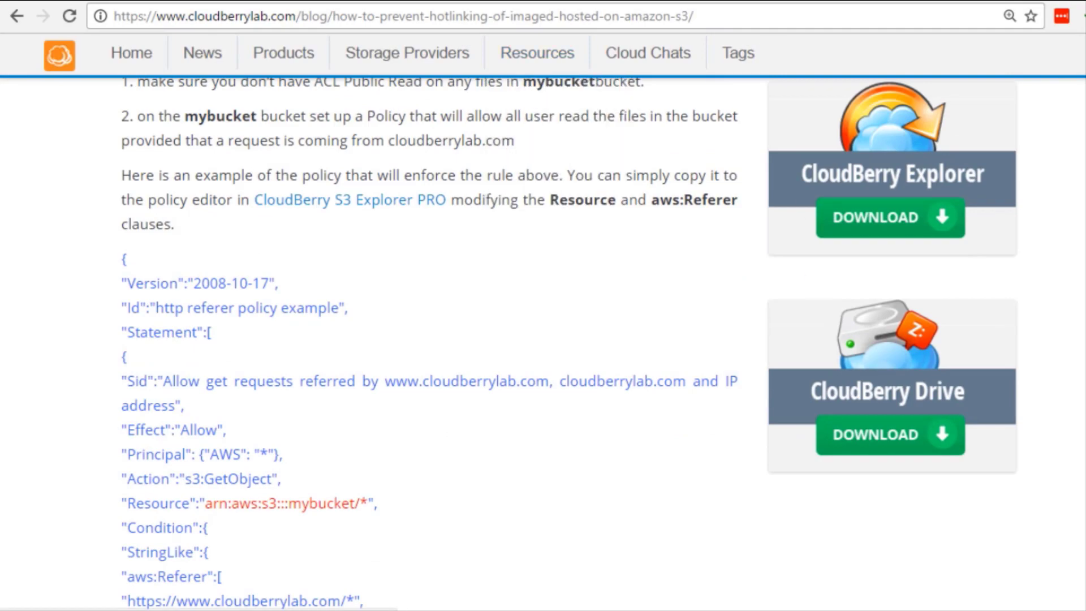
{"action": "scroll", "coordinate": [282, 335], "scroll_direction": "down", "scroll_amount": 20}
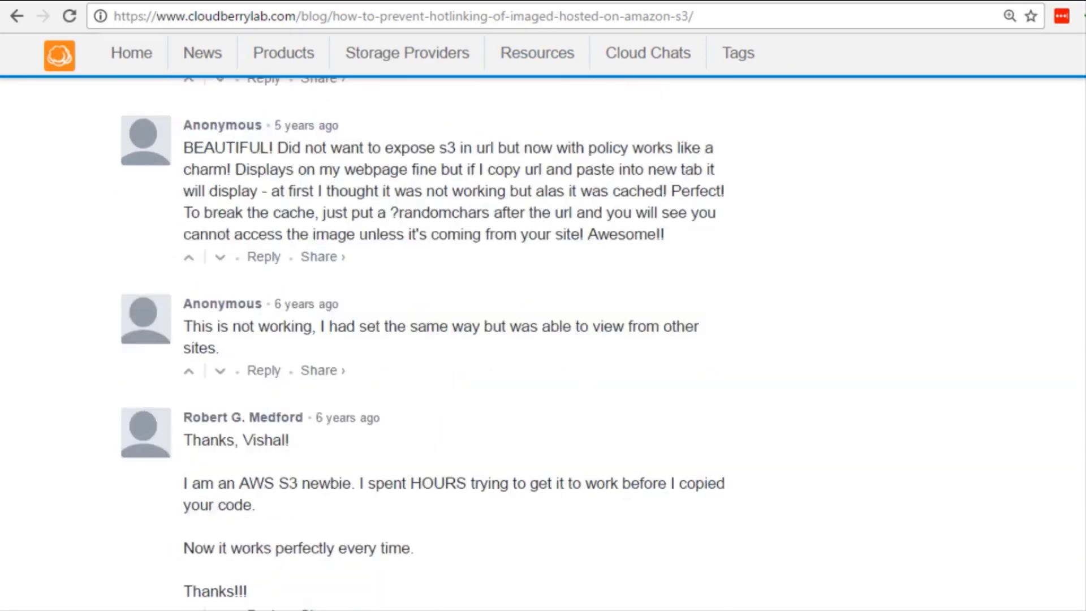
{"action": "scroll", "coordinate": [282, 335], "scroll_direction": "up", "scroll_amount": 20}
{"action": "scroll", "coordinate": [282, 335], "scroll_direction": "down", "scroll_amount": 12}
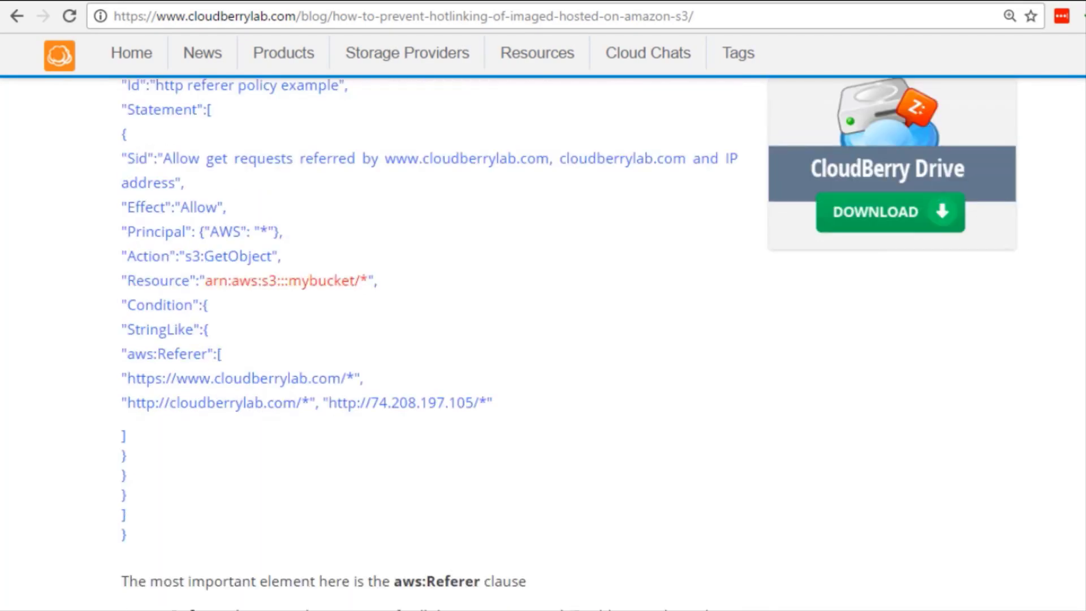
{"action": "scroll", "coordinate": [391, 277], "scroll_direction": "up", "scroll_amount": 2}
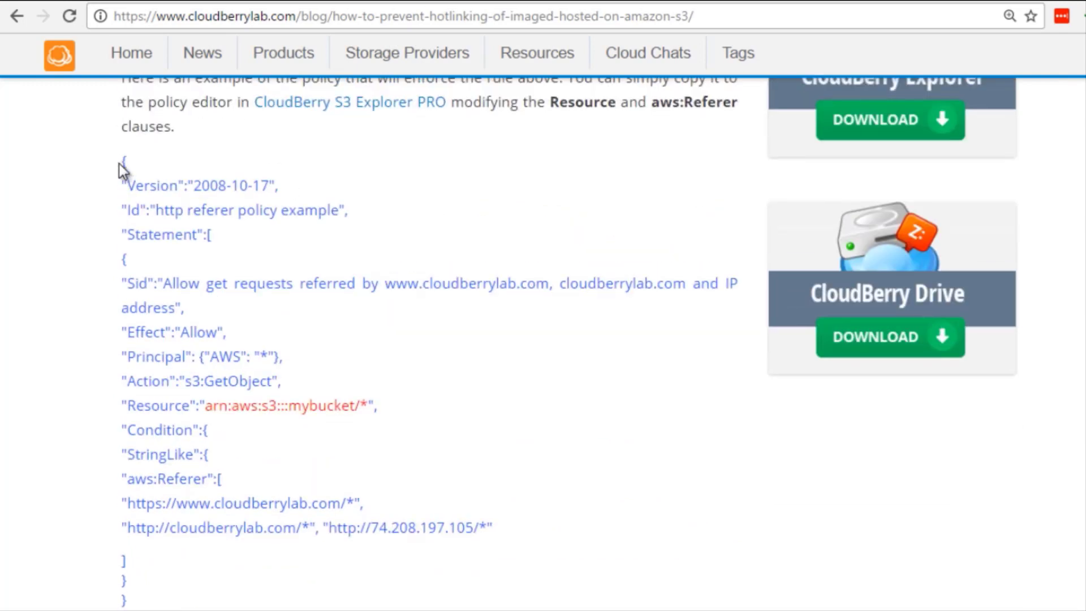
Copy the complete example policy from the post, from the opening brace to the final closing brace.
{"action": "left_click_drag", "start_coordinate": [124, 164], "coordinate": [279, 449]}
{"action": "left_click", "coordinate": [171, 474]}
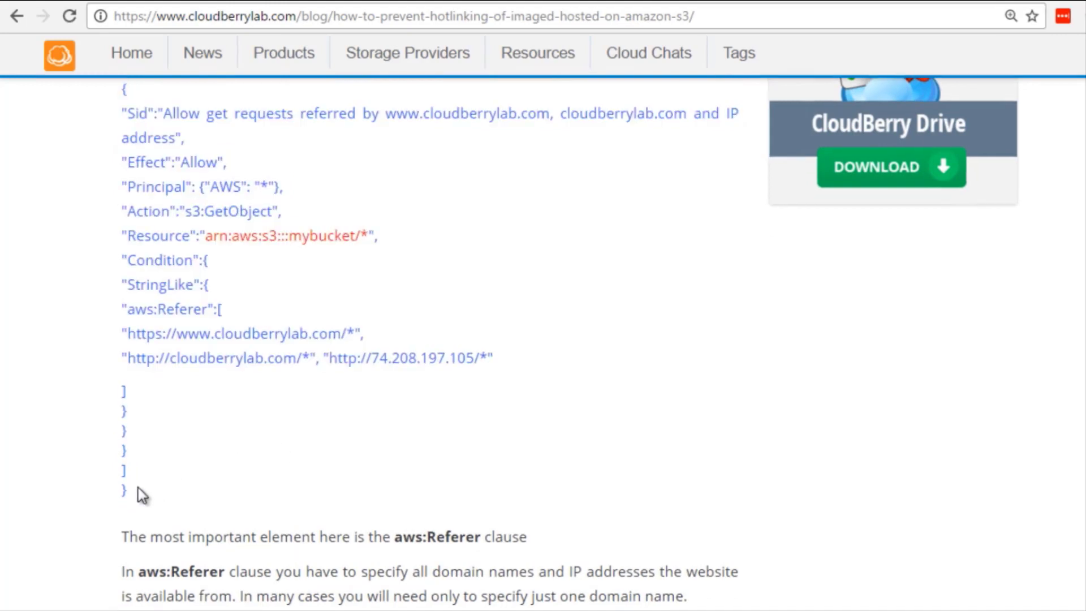
{"action": "scroll", "coordinate": [138, 487], "scroll_direction": "up", "scroll_amount": 2}
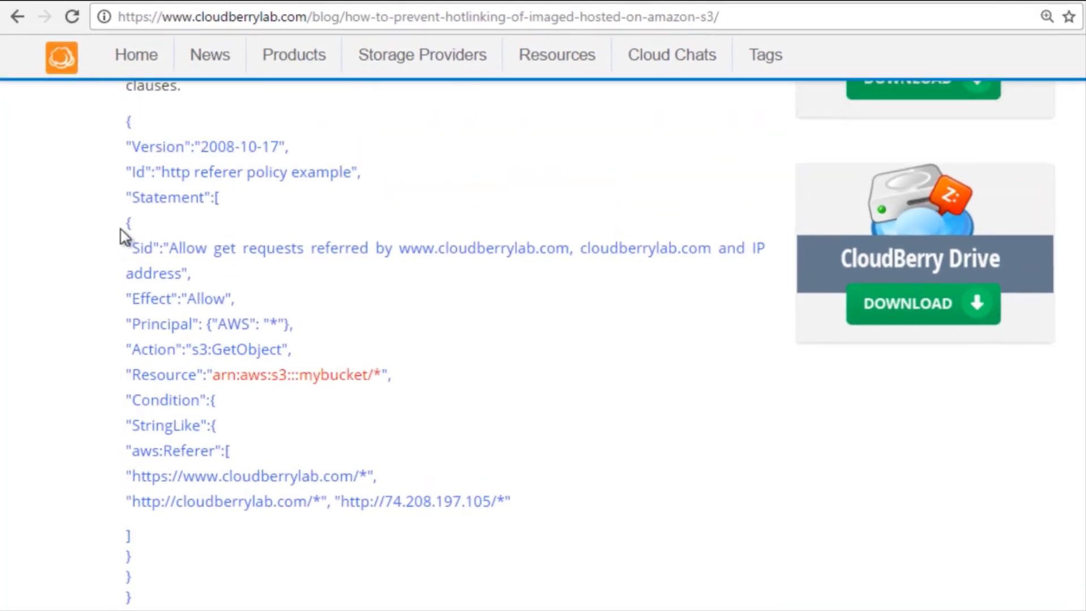
{"action": "scroll", "coordinate": [123, 235], "scroll_direction": "up", "scroll_amount": 1}
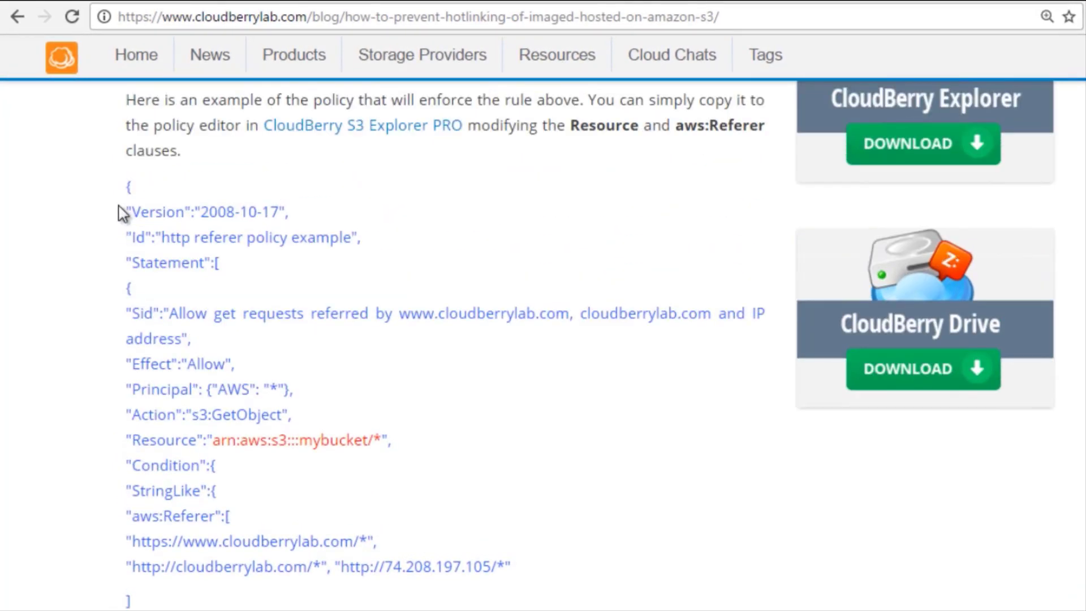
{"action": "left_click_drag", "start_coordinate": [125, 182], "coordinate": [101, 151]}
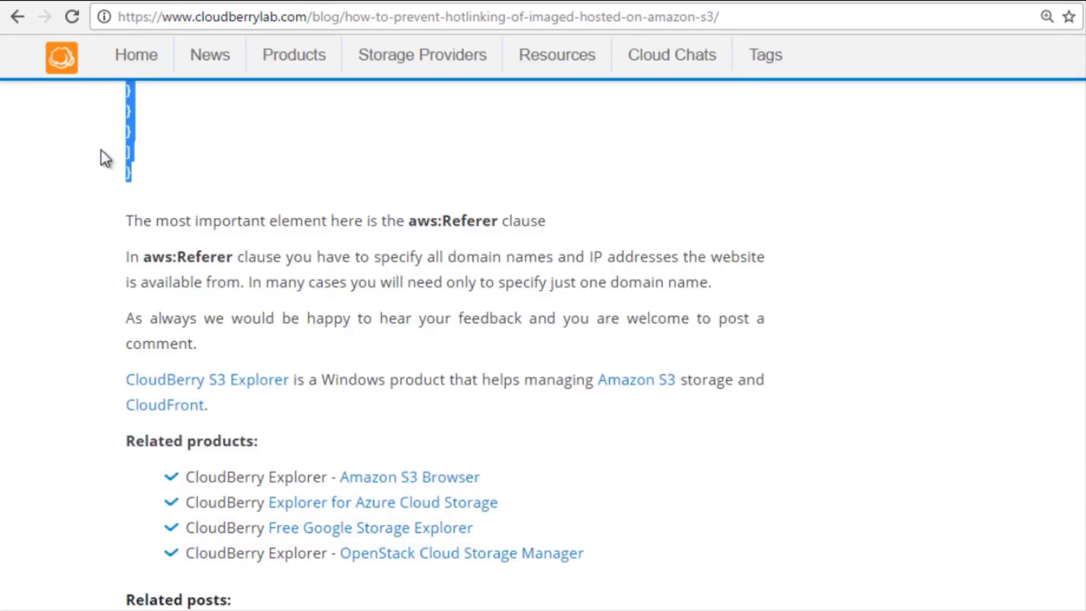
{"action": "right_click", "coordinate": [138, 142]}
{"action": "left_click", "coordinate": [140, 146]}
{"action": "scroll", "coordinate": [220, 192], "scroll_direction": "up", "scroll_amount": 6}
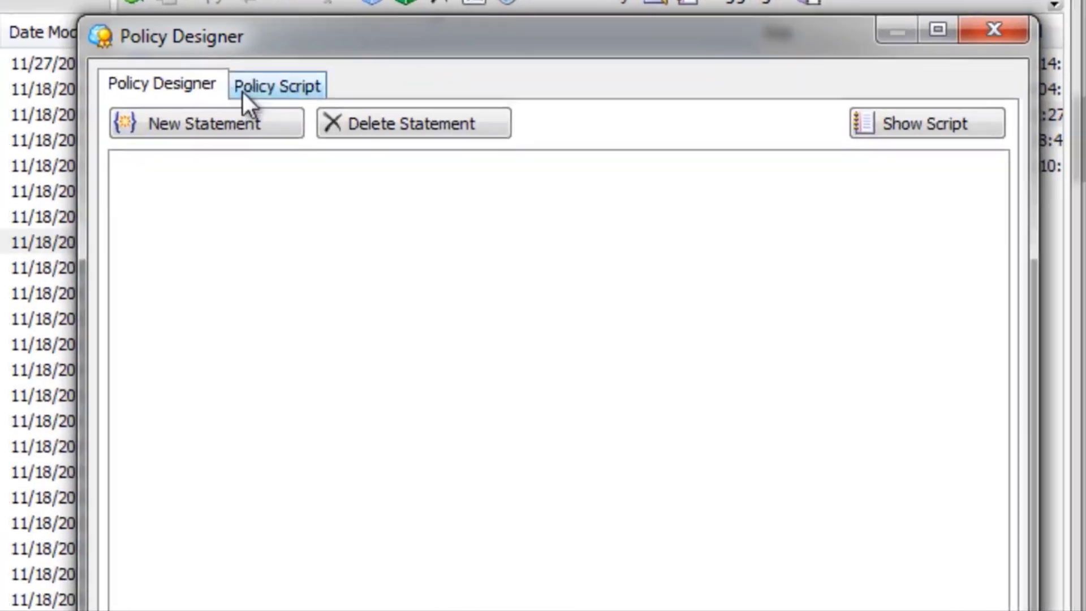
Show the empty policy script in Policy Designer, and paste the copied policy into an enlarged blank Word document.
{"action": "left_click", "coordinate": [242, 94]}
{"action": "left_click", "coordinate": [178, 124]}
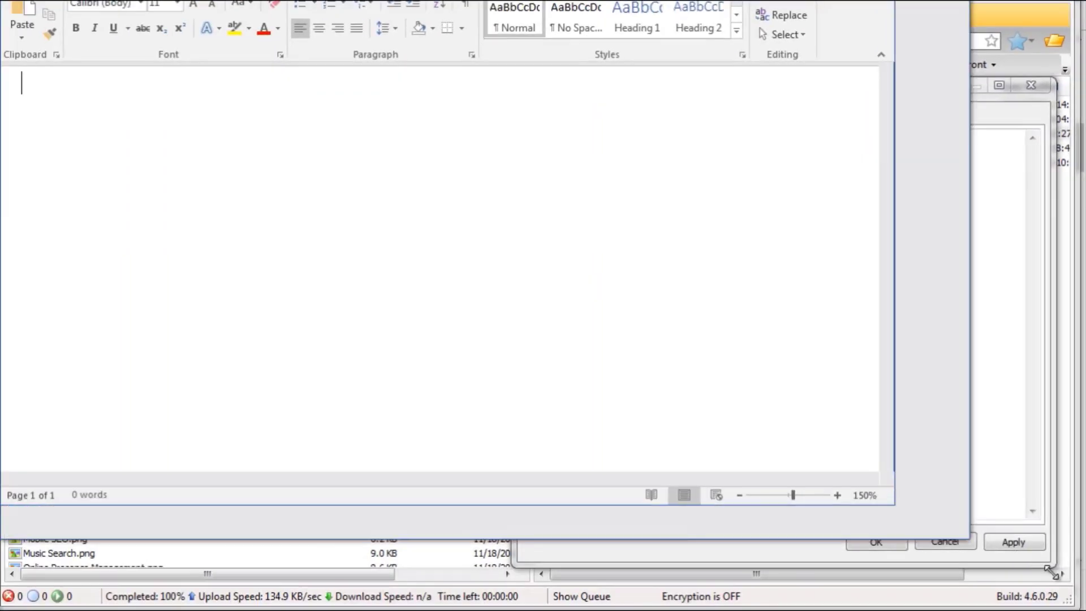
{"action": "left_click_drag", "start_coordinate": [1051, 573], "coordinate": [1081, 605]}
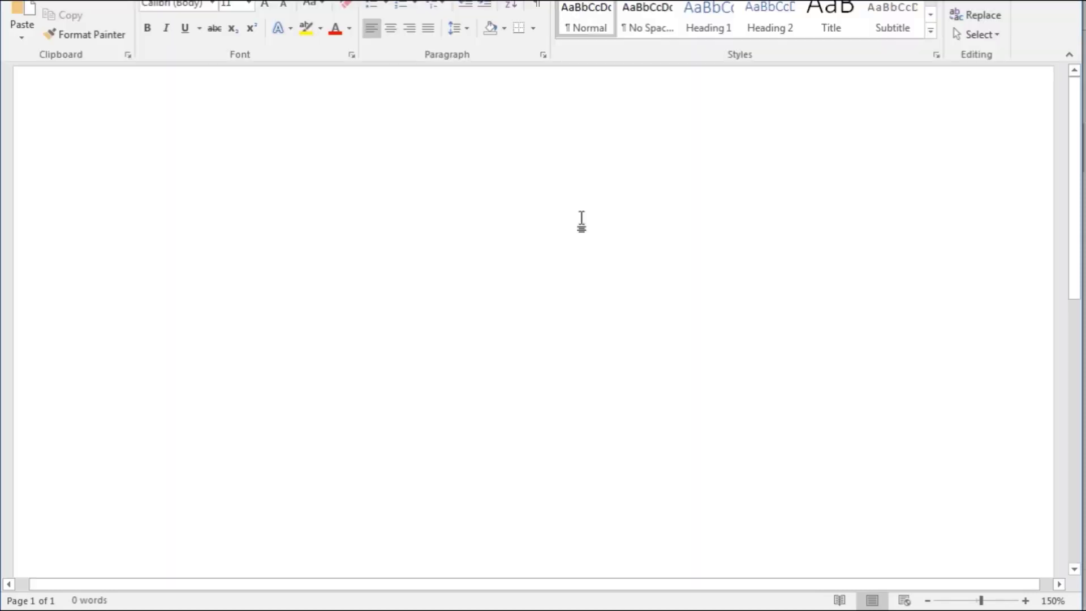
{"action": "left_click", "coordinate": [555, 213]}
{"action": "key", "text": "ctrl+v"}
Replace mybucket in the policy's Resource line with the bucket name testdomaindl.
{"action": "scroll", "coordinate": [556, 211], "scroll_direction": "up", "scroll_amount": 5}
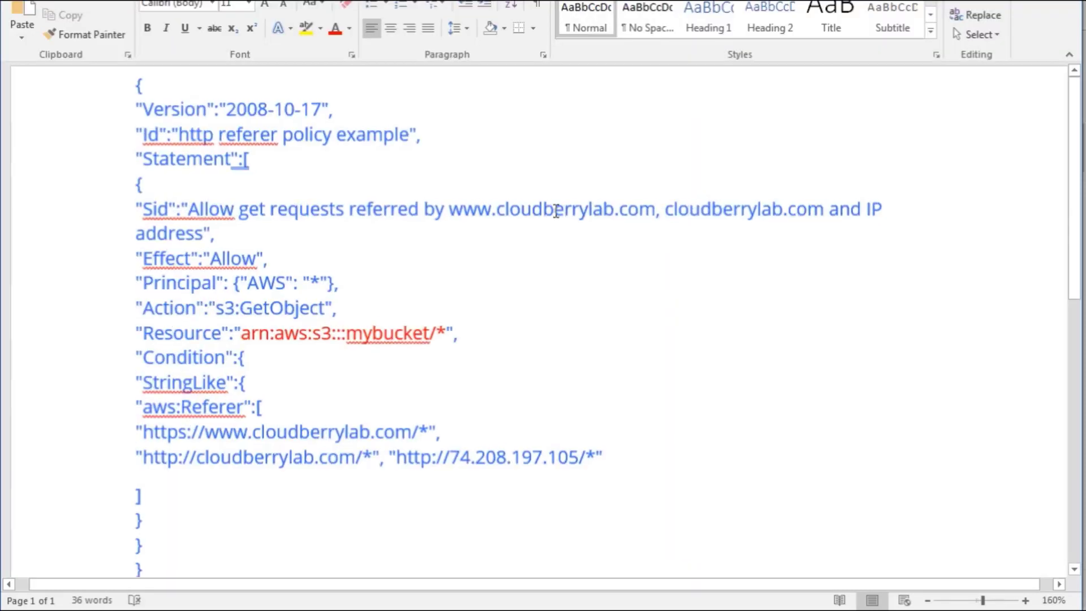
{"action": "scroll", "coordinate": [556, 211], "scroll_direction": "down", "scroll_amount": 2}
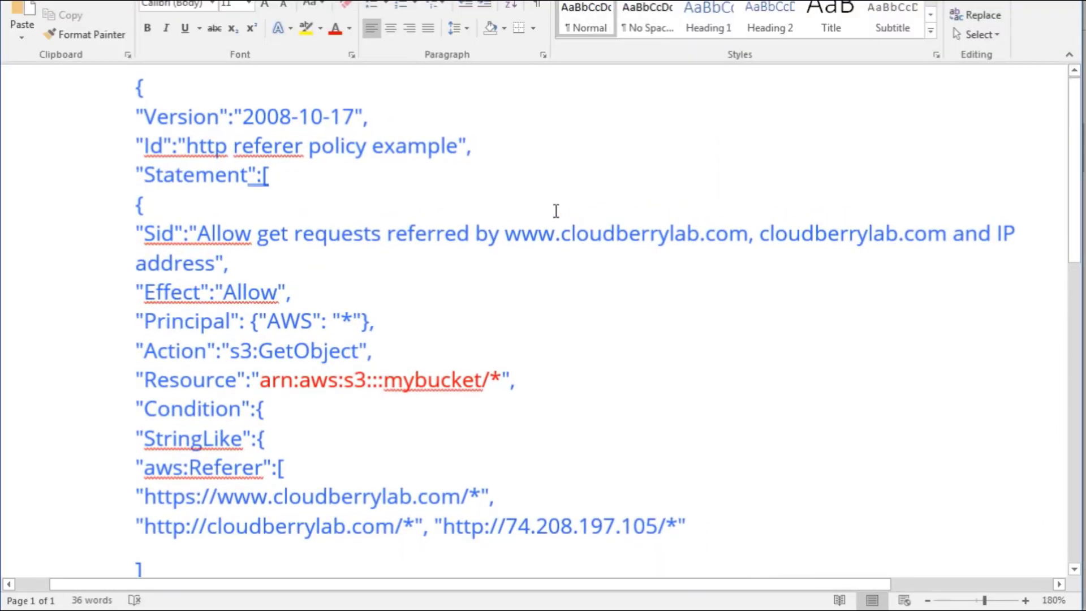
{"action": "scroll", "coordinate": [557, 219], "scroll_direction": "down", "scroll_amount": 1}
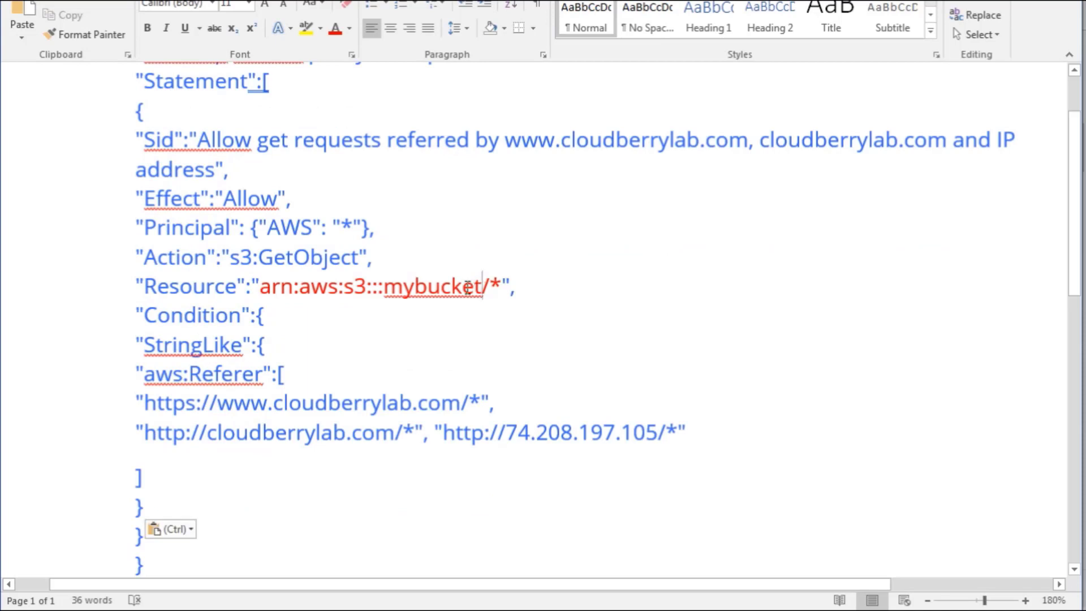
{"action": "left_click_drag", "start_coordinate": [482, 290], "coordinate": [391, 279]}
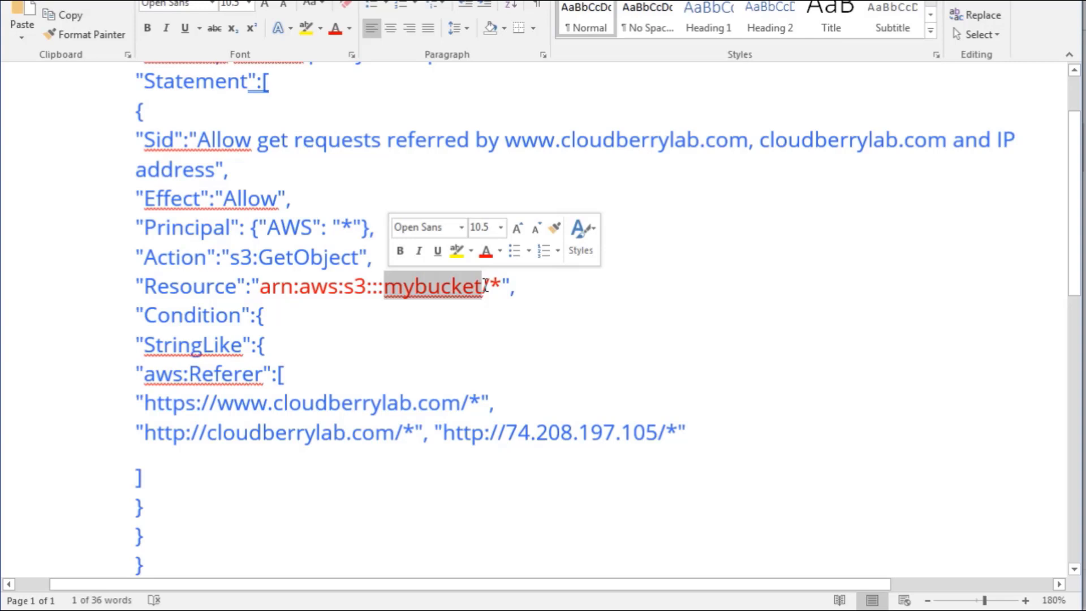
{"action": "type", "text": "testdomai"}
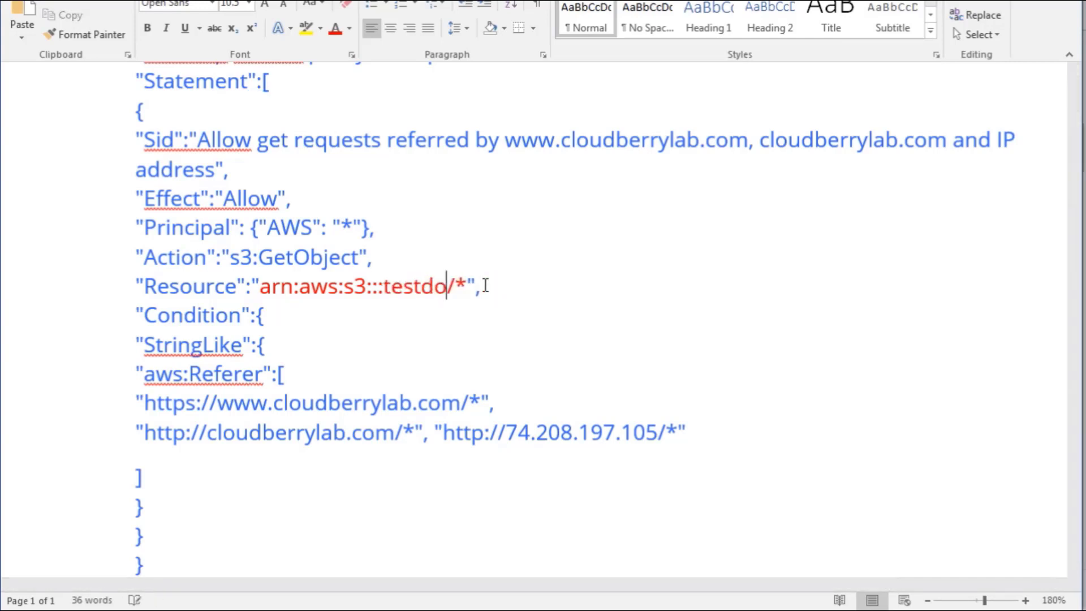
{"action": "type", "text": "ndl"}
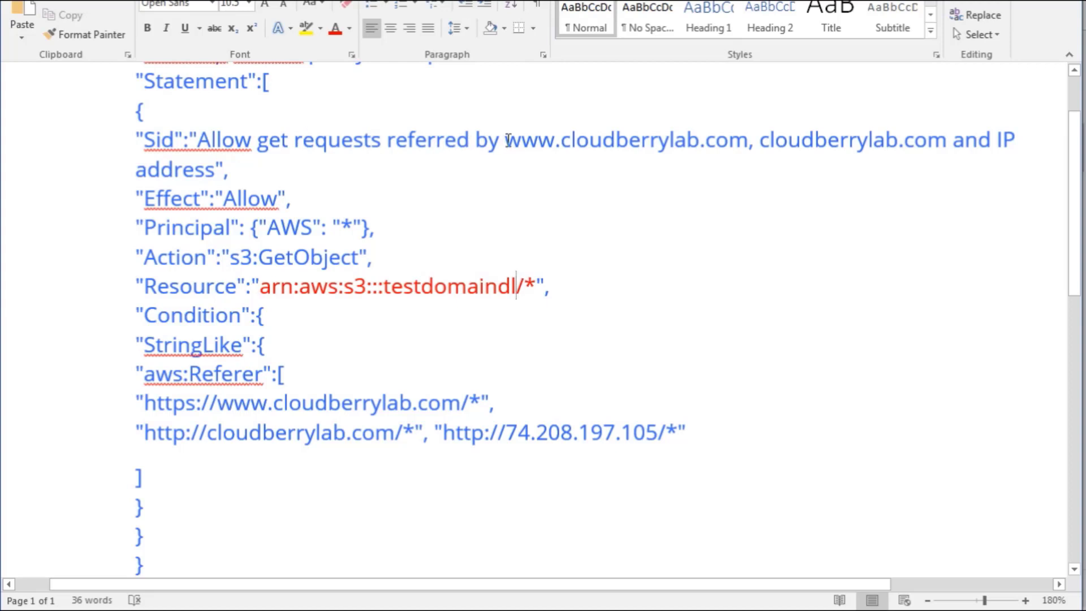
{"action": "left_click_drag", "start_coordinate": [508, 139], "coordinate": [187, 167]}
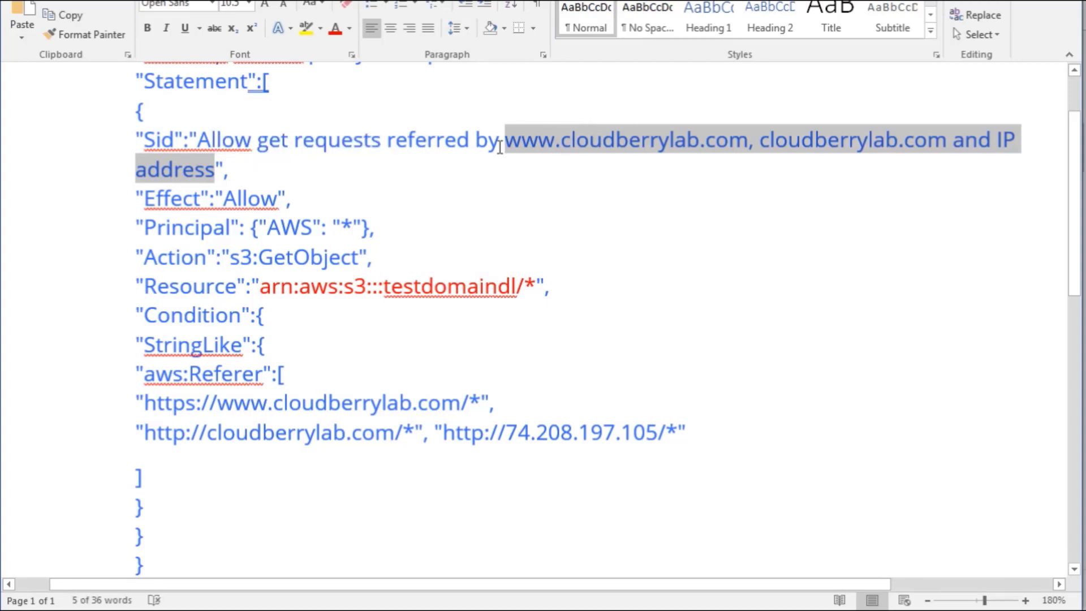
{"action": "type", "text": "www."}
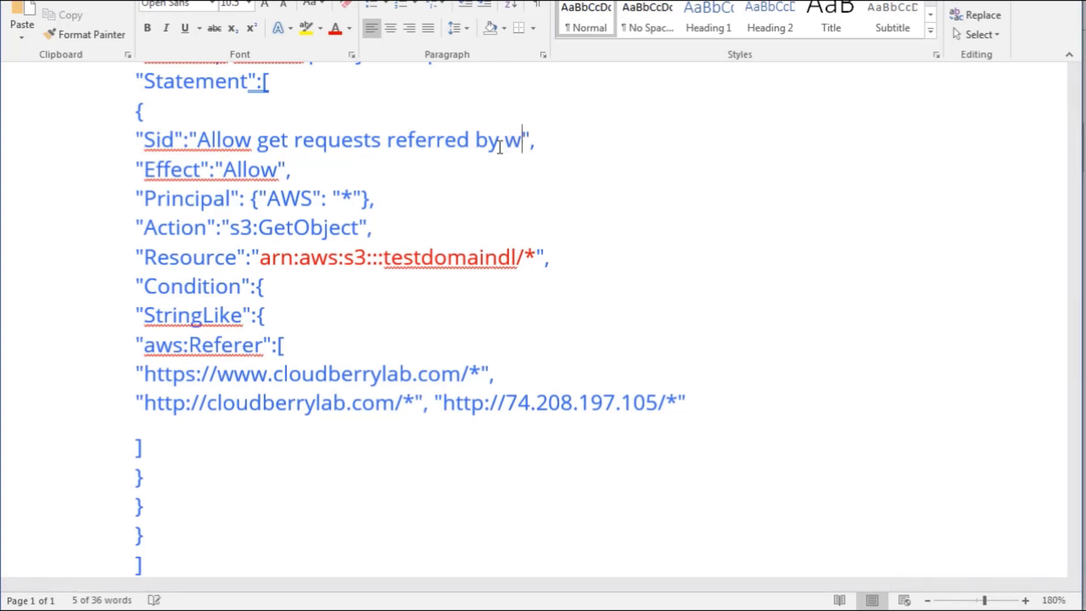
{"action": "type", "text": "yourdomain.com"}
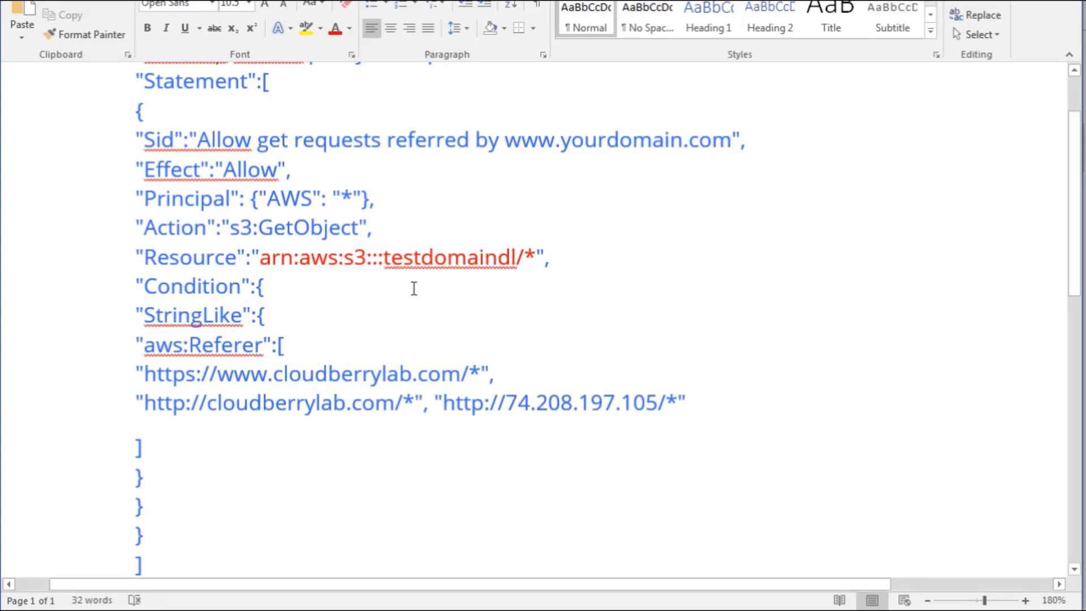
{"action": "scroll", "coordinate": [415, 288], "scroll_direction": "down", "scroll_amount": 1}
{"action": "scroll", "coordinate": [413, 289], "scroll_direction": "down", "scroll_amount": 1}
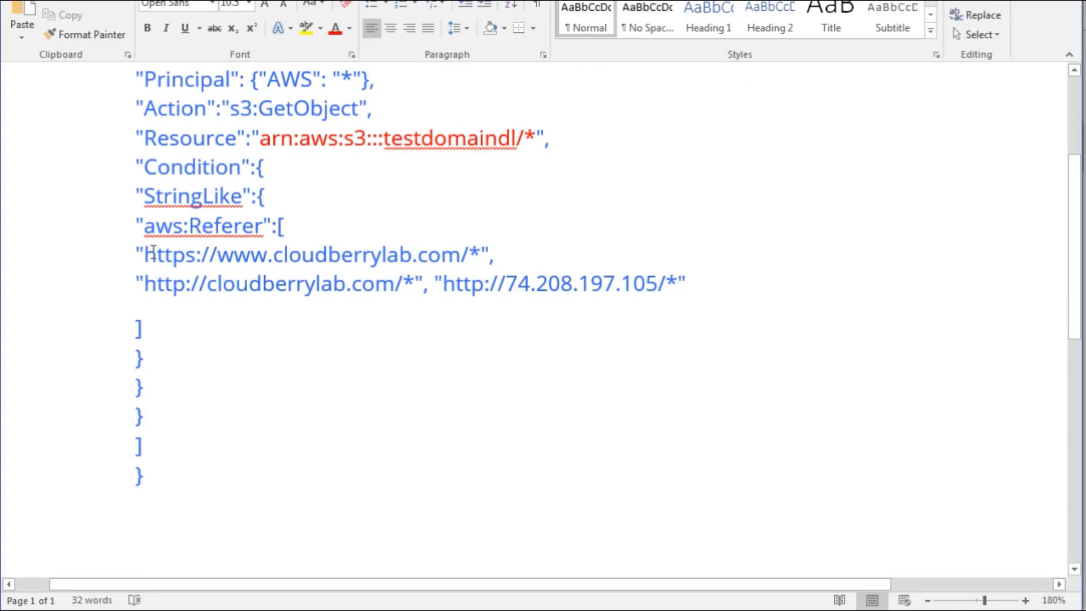
{"action": "left_click_drag", "start_coordinate": [149, 257], "coordinate": [471, 259]}
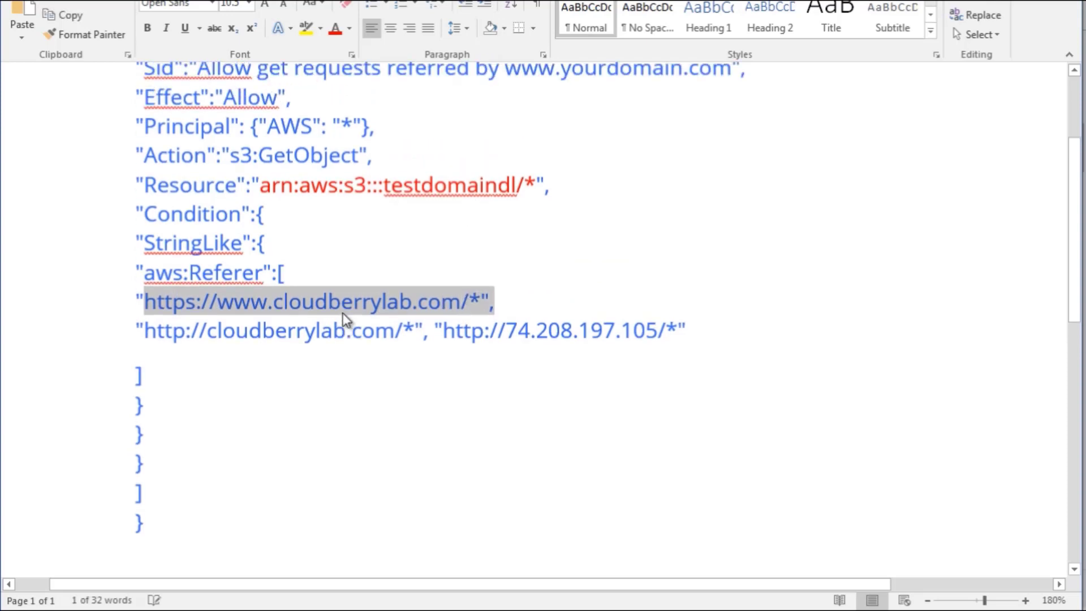
{"action": "scroll", "coordinate": [341, 313], "scroll_direction": "up", "scroll_amount": 1}
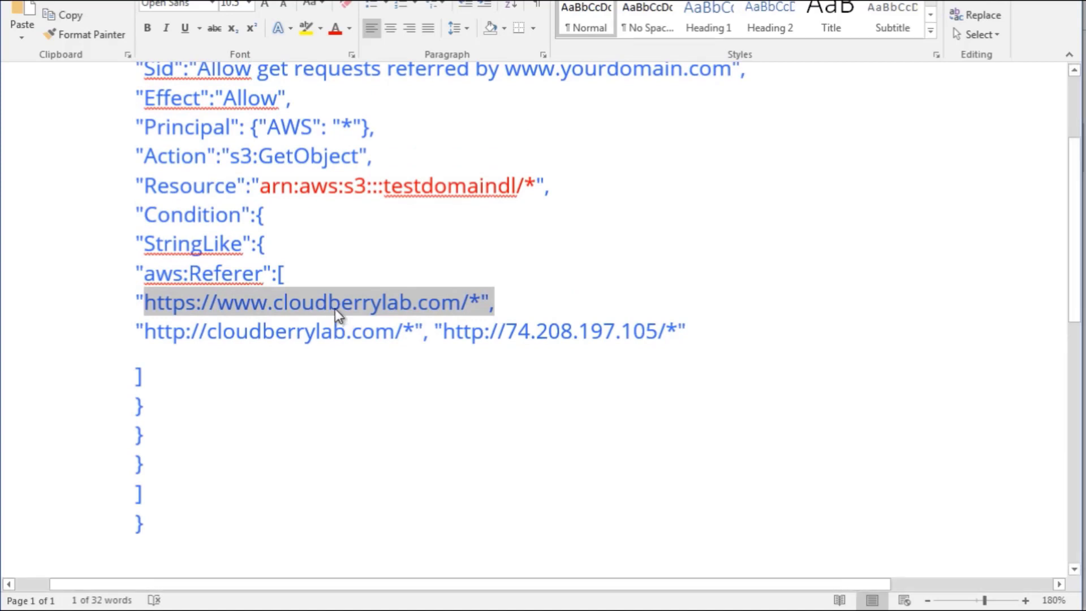
{"action": "left_click", "coordinate": [334, 307]}
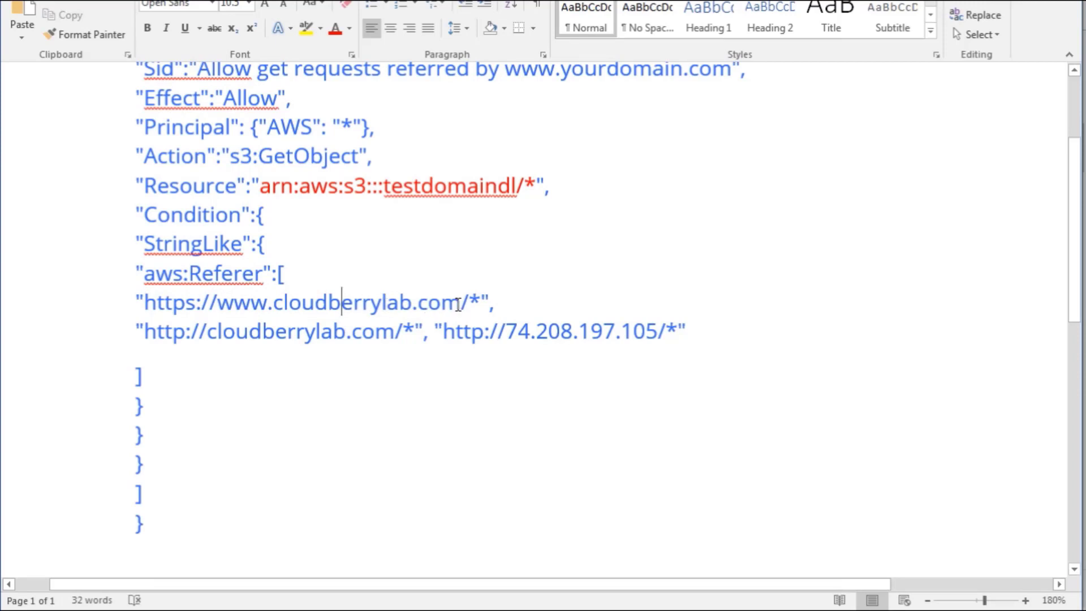
{"action": "left_click_drag", "start_coordinate": [462, 307], "coordinate": [149, 305]}
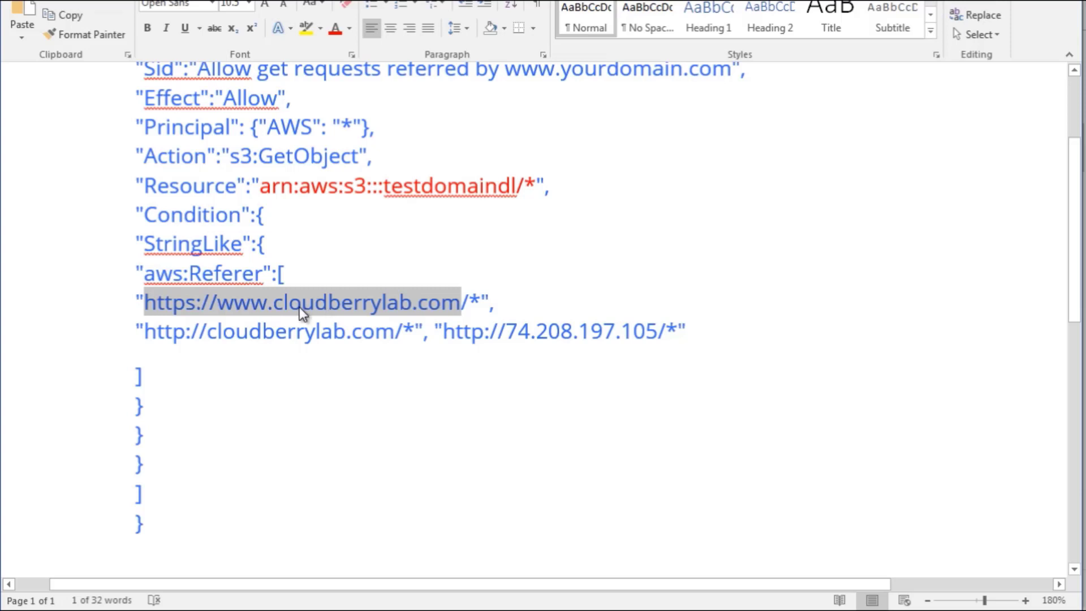
{"action": "left_click", "coordinate": [528, 298]}
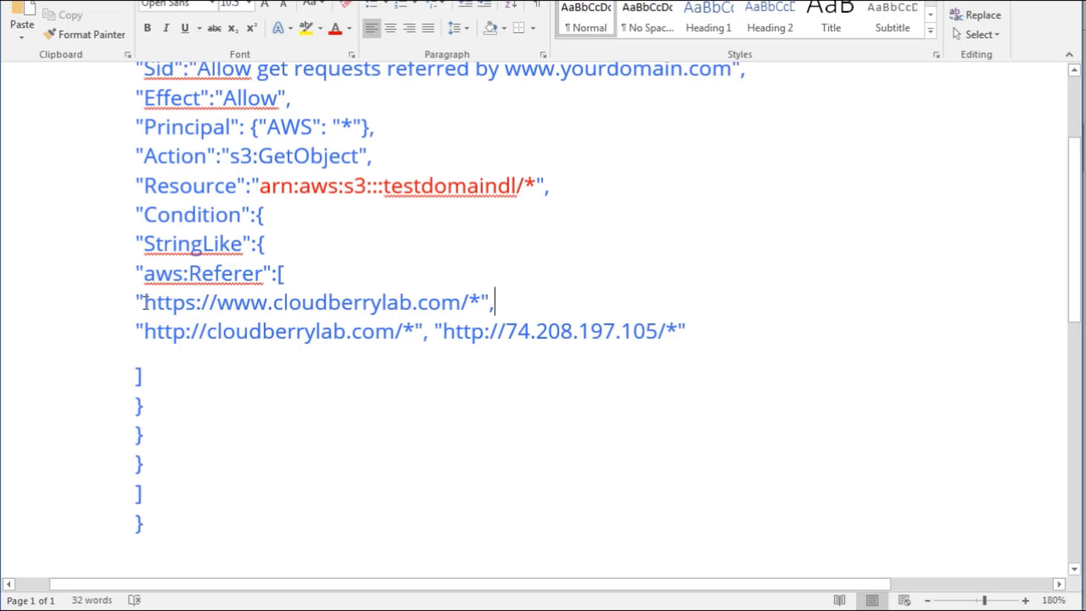
{"action": "left_click_drag", "start_coordinate": [145, 304], "coordinate": [465, 299]}
{"action": "left_click", "coordinate": [443, 331]}
{"action": "left_click_drag", "start_coordinate": [277, 303], "coordinate": [465, 300]}
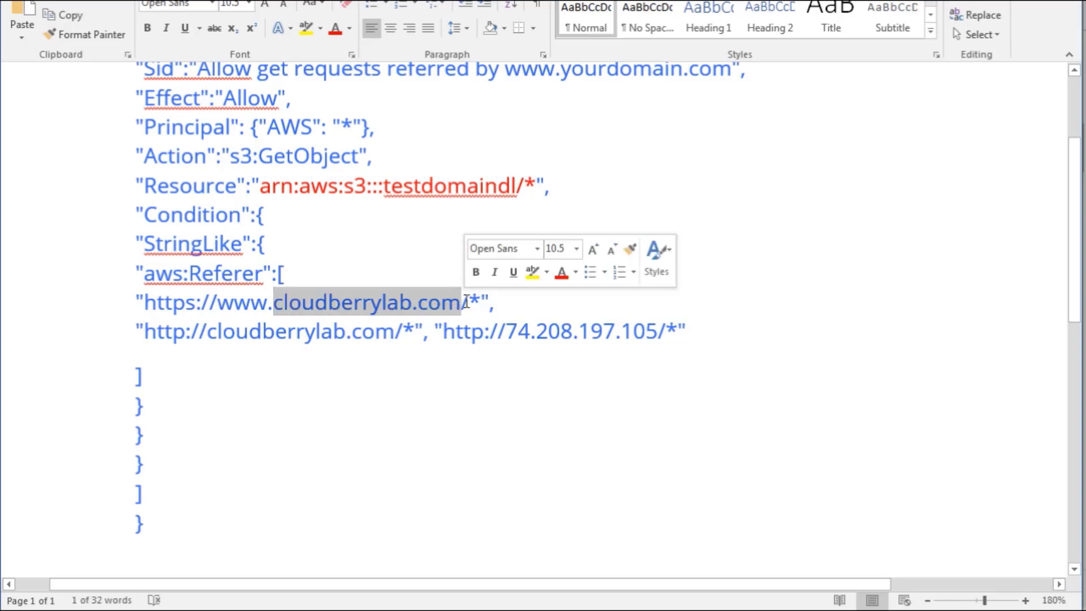
{"action": "type", "text": "yourdomain."}
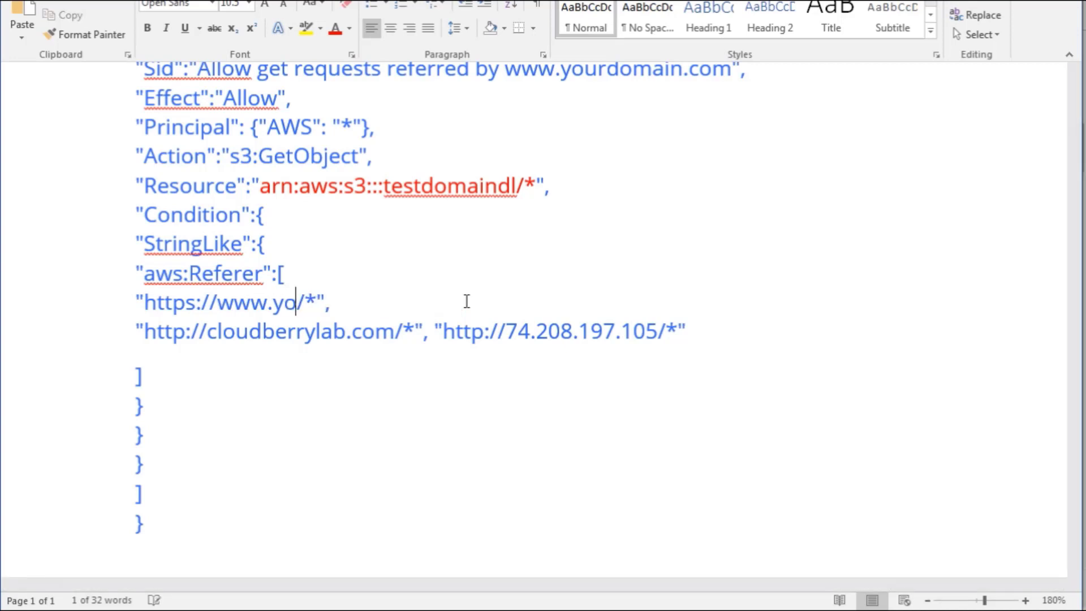
{"action": "type", "text": "com"}
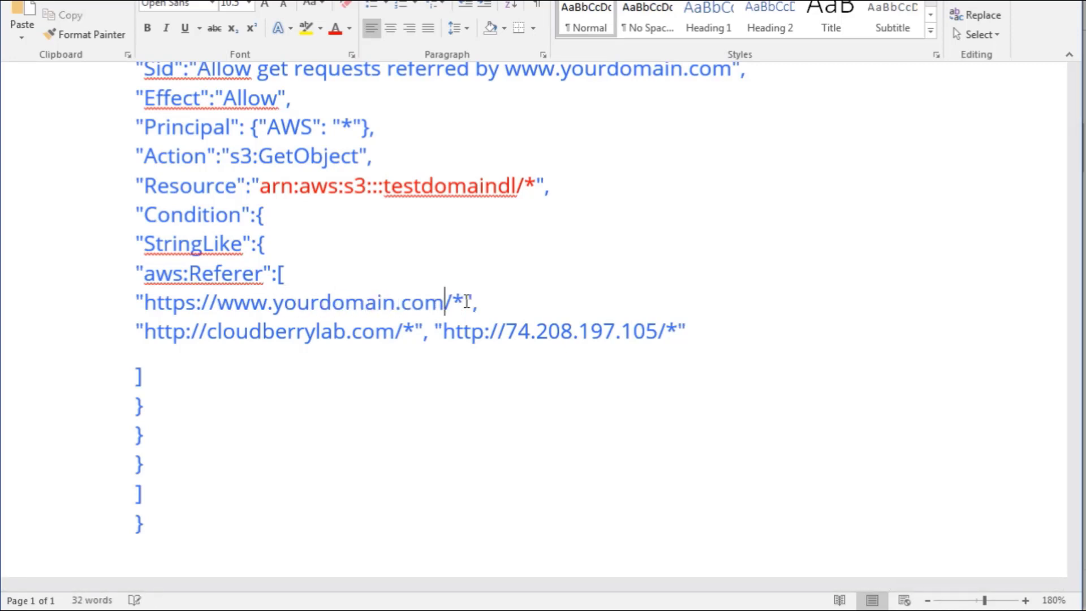
{"action": "key", "text": "Down"}
{"action": "key", "text": "Left"}
{"action": "key", "text": "Left"}
{"action": "key", "text": "Left"}
{"action": "key", "text": "Left"}
{"action": "key", "text": "Left"}
{"action": "key", "text": "Left"}
{"action": "key", "text": "Left"}
{"action": "left_click_drag", "start_coordinate": [207, 333], "coordinate": [394, 333]}
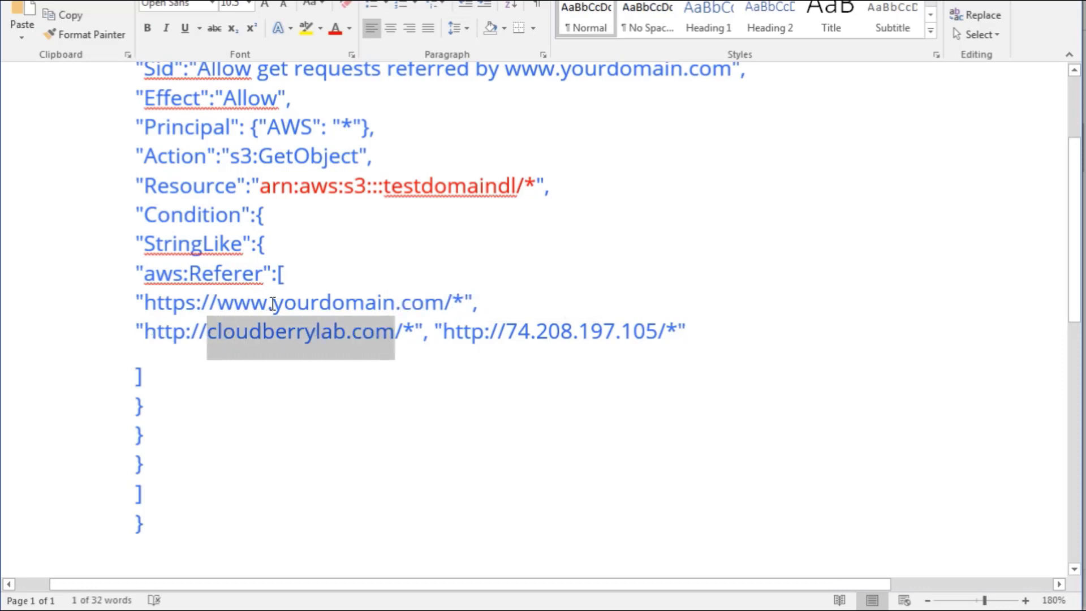
{"action": "type", "text": "yourdomain"}
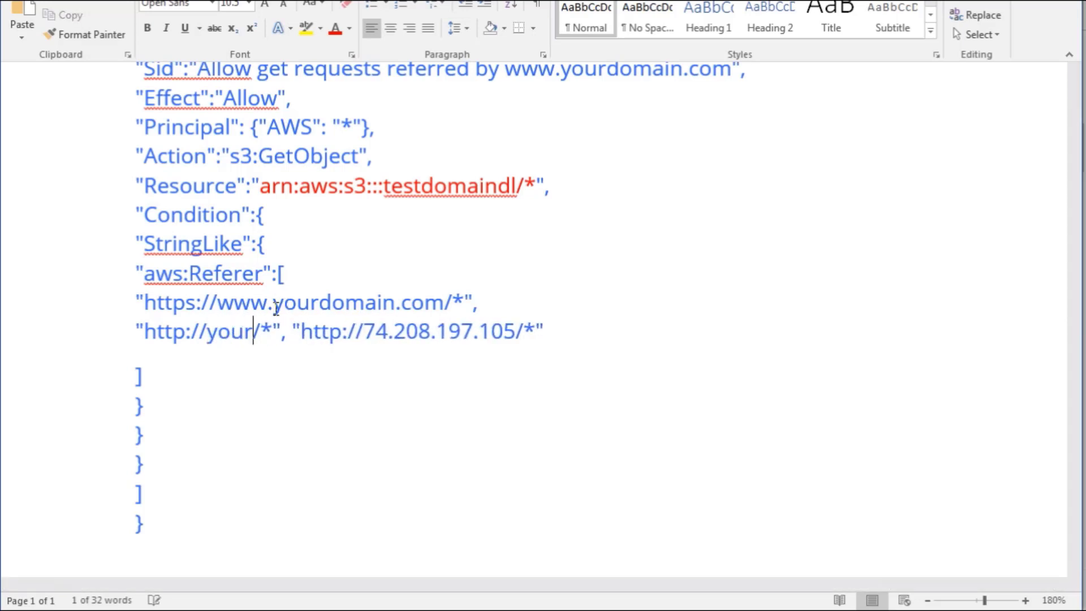
{"action": "type", "text": ".com"}
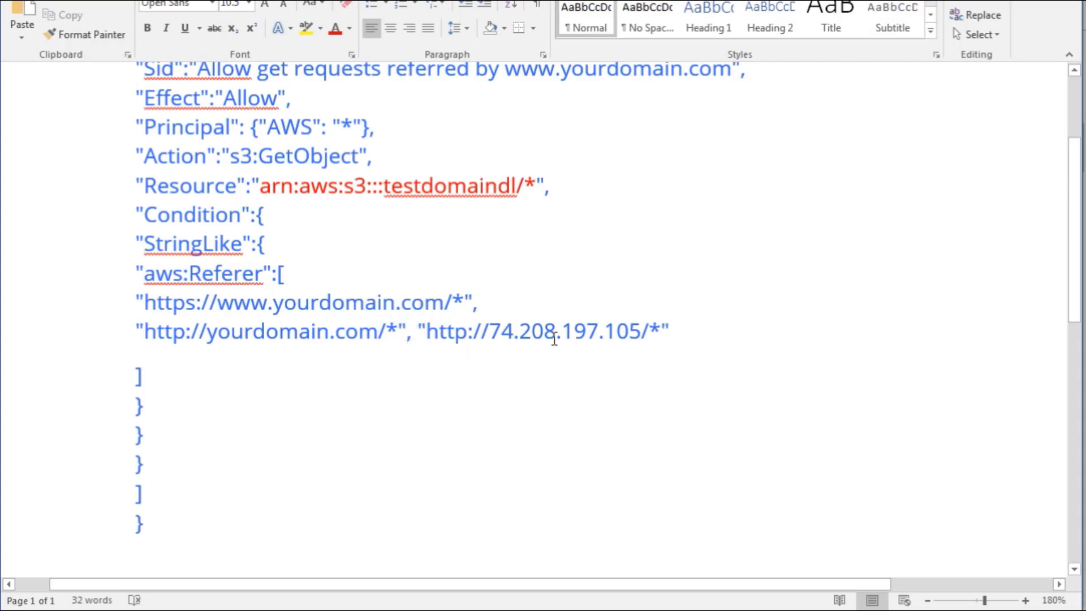
{"action": "double_click", "coordinate": [417, 337]}
{"action": "left_click", "coordinate": [698, 332]}
{"action": "key", "text": "Left"}
{"action": "key", "text": "Left"}
{"action": "key", "text": "Left"}
{"action": "key", "text": "Left"}
{"action": "key", "text": "Right"}
{"action": "key", "text": "shift+Left"}
{"action": "key", "text": "shift+Left"}
{"action": "key", "text": "shift+Left"}
{"action": "key", "text": "shift+Left"}
{"action": "key", "text": "shift+Left"}
{"action": "key", "text": "shift+Left"}
{"action": "key", "text": "shift+Left"}
{"action": "key", "text": "shift+Left"}
{"action": "key", "text": "shift+Left"}
{"action": "key", "text": "shift+Left"}
{"action": "key", "text": "shift+Left"}
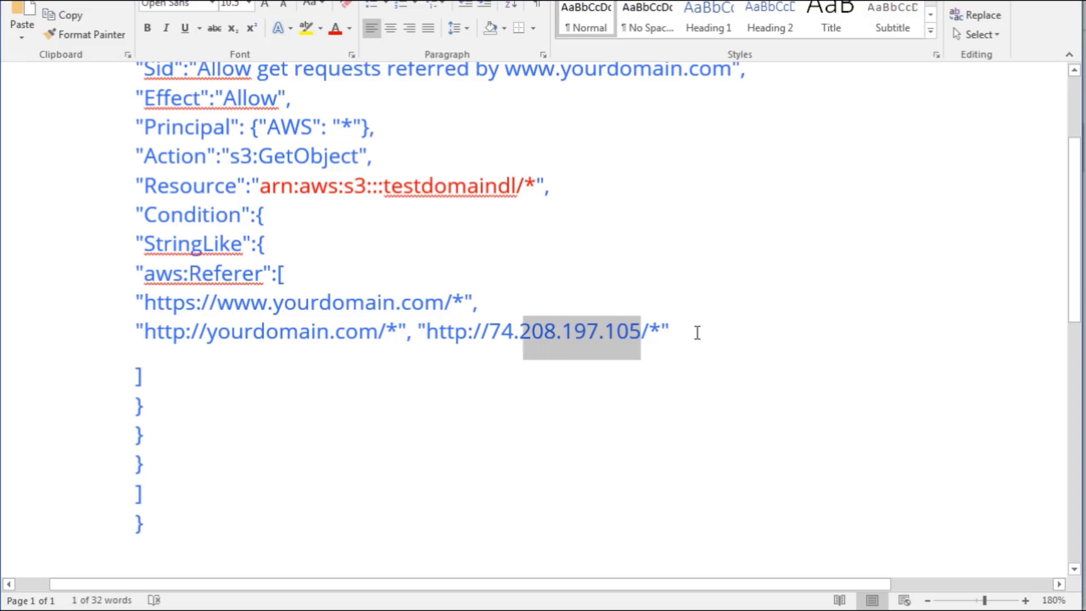
{"action": "key", "text": "shift+Left"}
{"action": "key", "text": "shift+Left"}
{"action": "key", "text": "shift+Left"}
{"action": "type", "text": "your"}
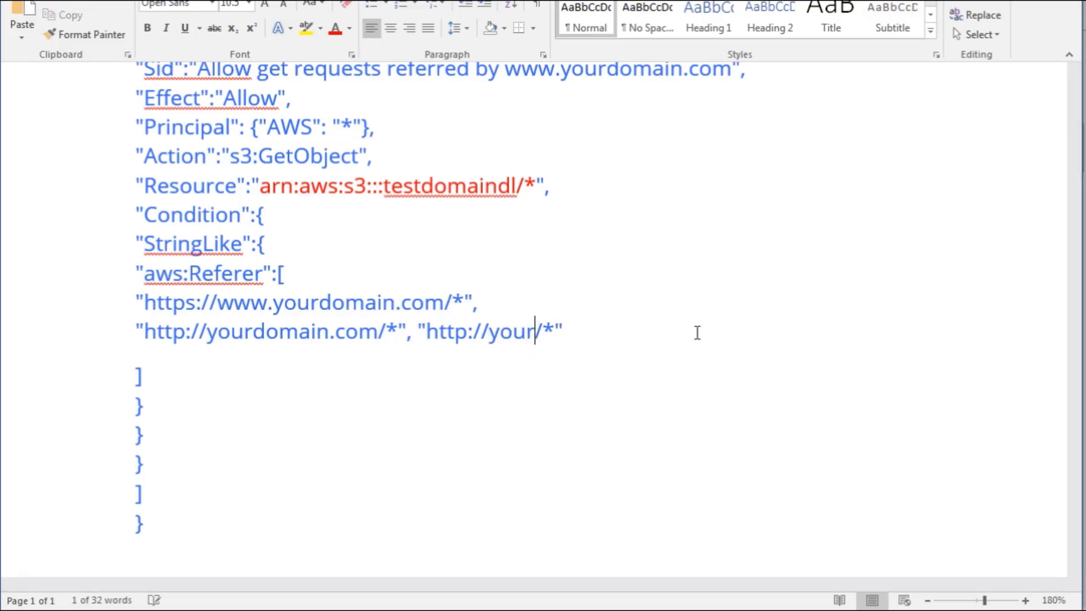
{"action": "type", "text": "domain.net"}
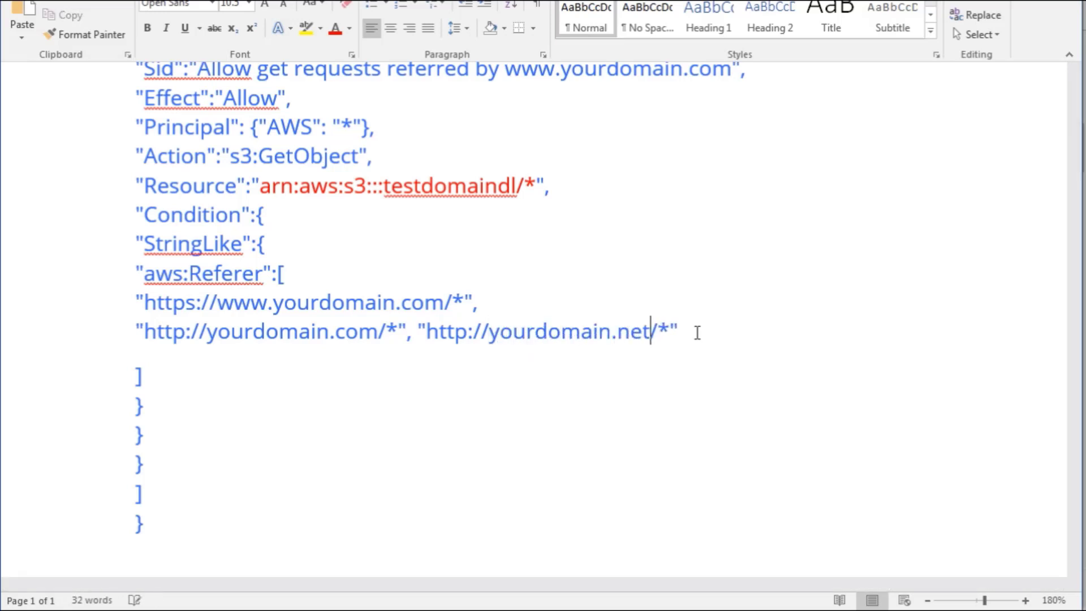
{"action": "key", "text": "End"}
{"action": "type", "text": ","}
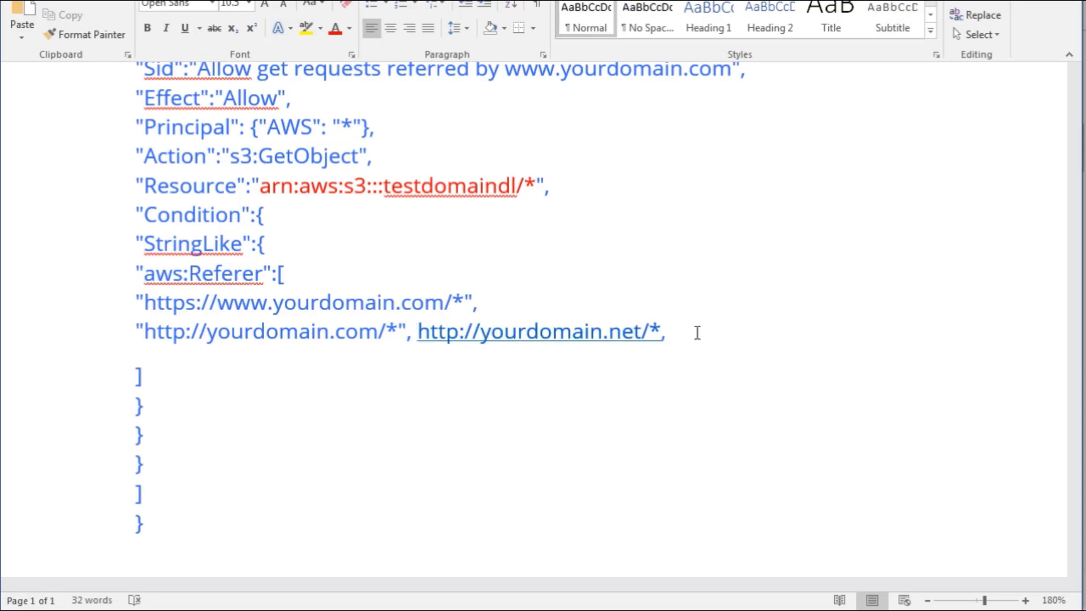
{"action": "key", "text": "ctrl+z"}
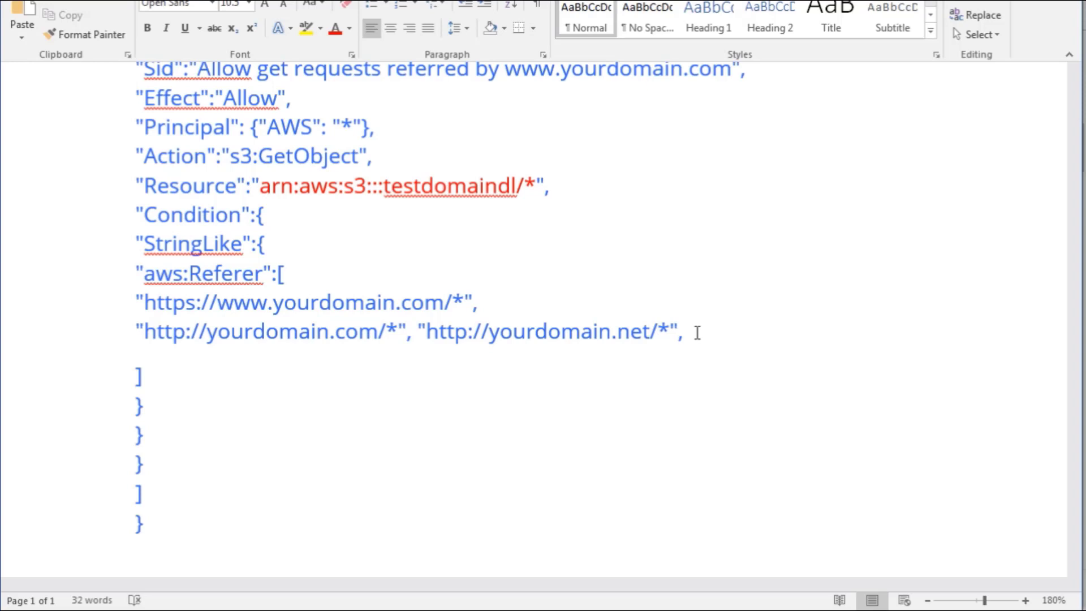
{"action": "key", "text": "BackSpace"}
{"action": "type", "text": ","}
{"action": "key", "text": "ctrl+z"}
{"action": "type", "text": "\""}
{"action": "key", "text": "Left"}
{"action": "type", "text": "http://www.yourdomain.io"}
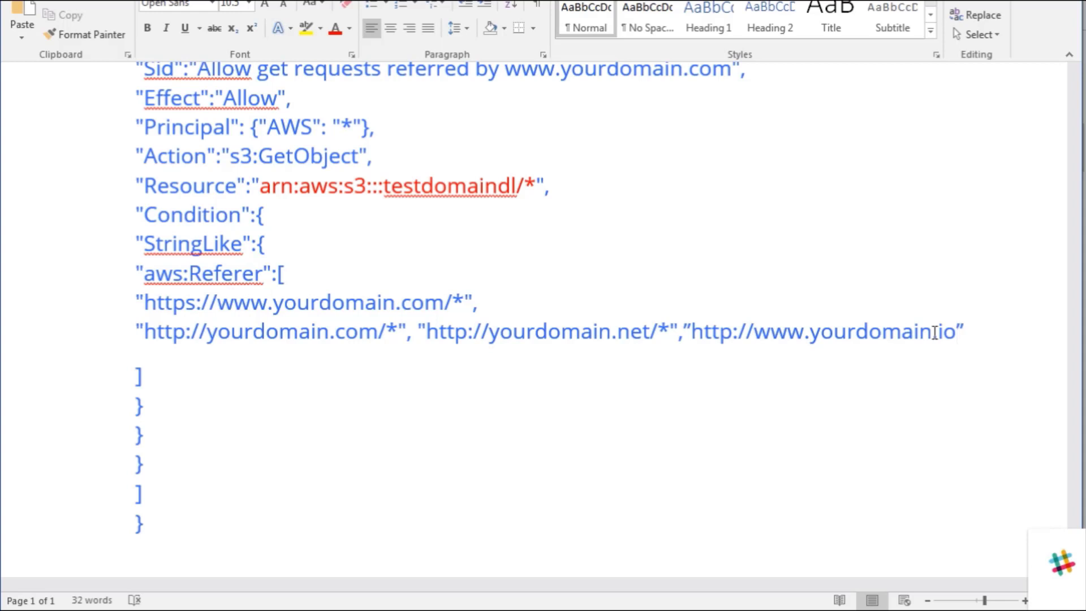
Copy the entire edited policy text and close the Word document without saving it.
{"action": "left_click", "coordinate": [529, 259]}
{"action": "key", "text": "ctrl+a"}
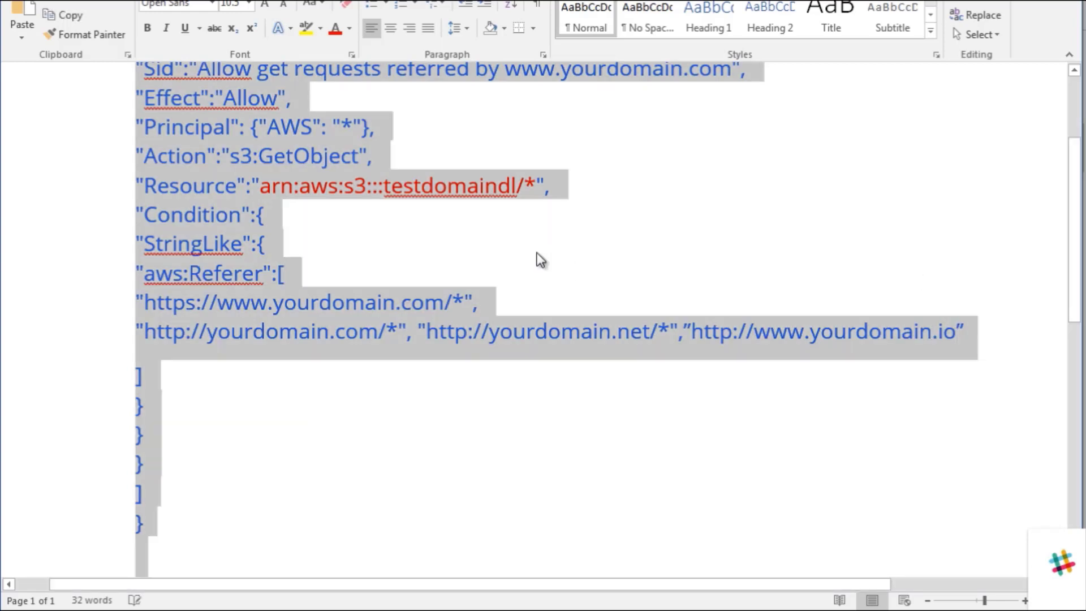
{"action": "right_click", "coordinate": [290, 167]}
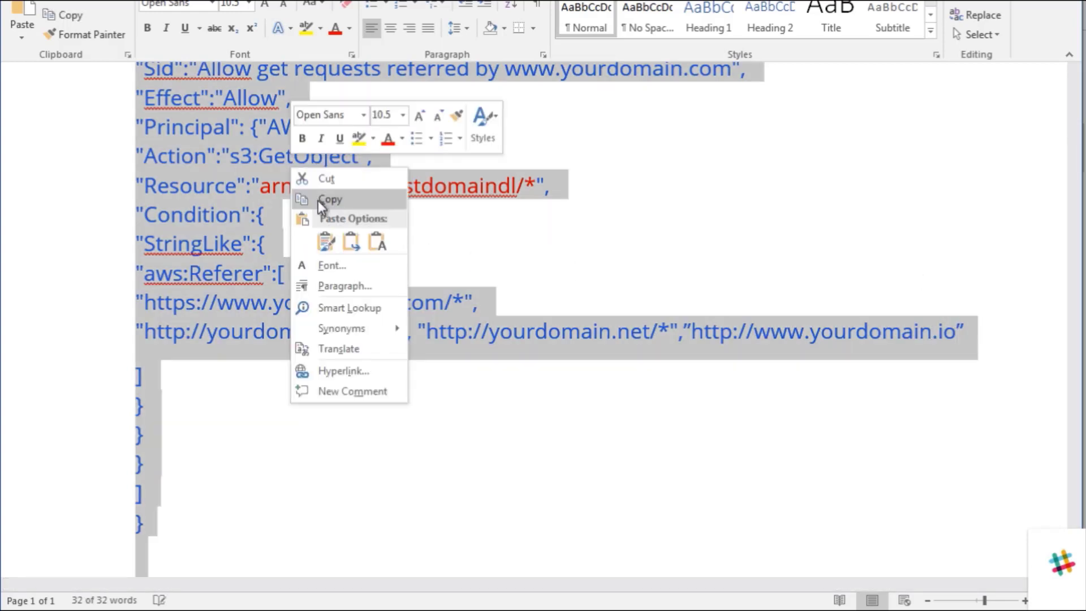
{"action": "left_click", "coordinate": [318, 200]}
{"action": "key", "text": "alt+F4"}
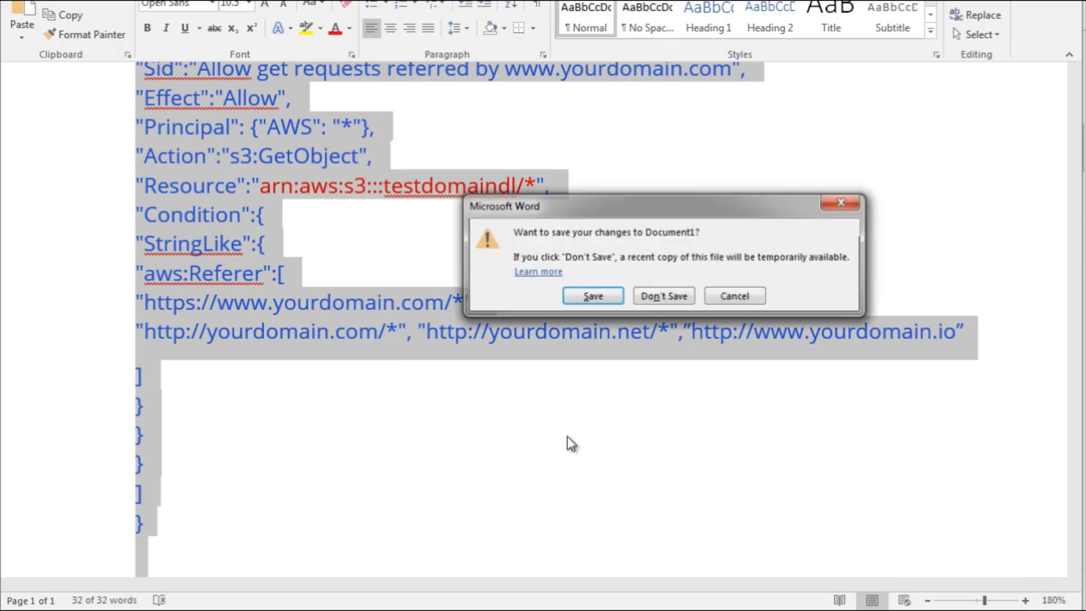
{"action": "left_click", "coordinate": [664, 297]}
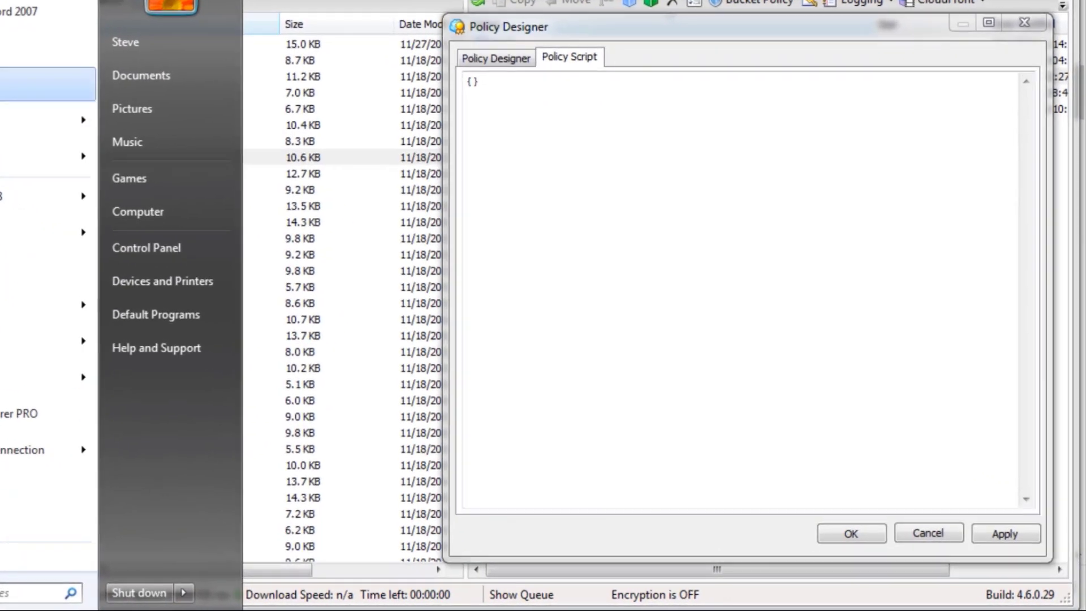
Paste the policy into a blank Notepad document, and resize and move its window to show the whole text.
{"action": "left_click", "coordinate": [62, 111]}
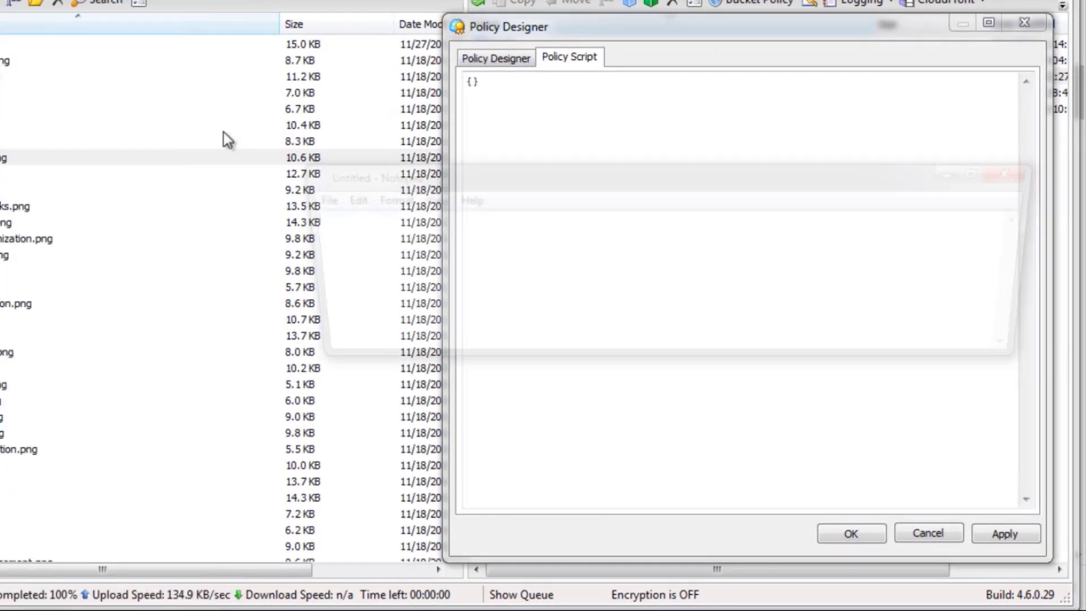
{"action": "right_click", "coordinate": [484, 272]}
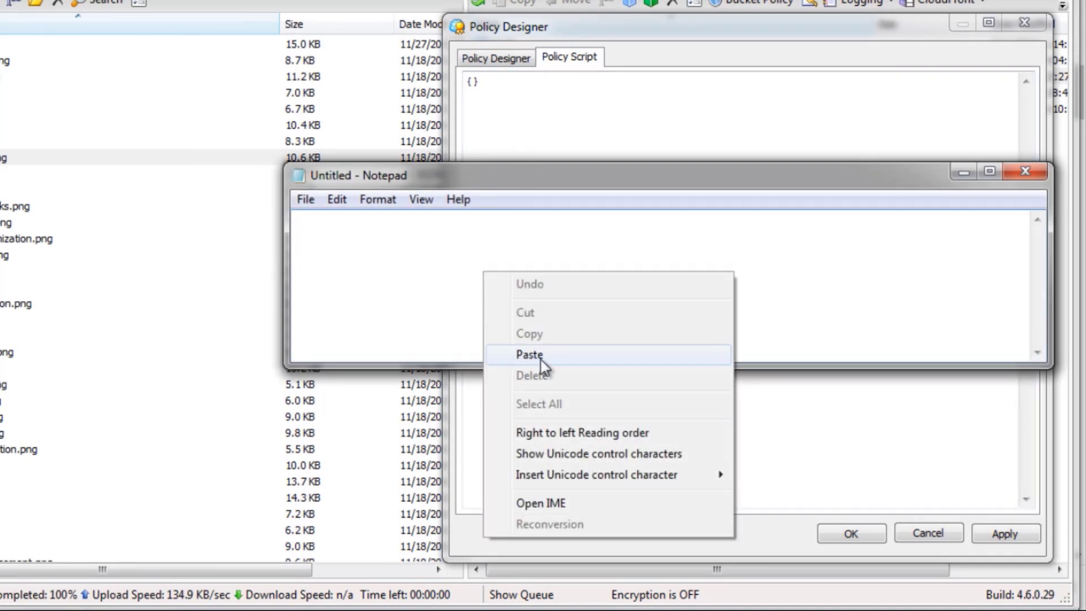
{"action": "left_click", "coordinate": [540, 356]}
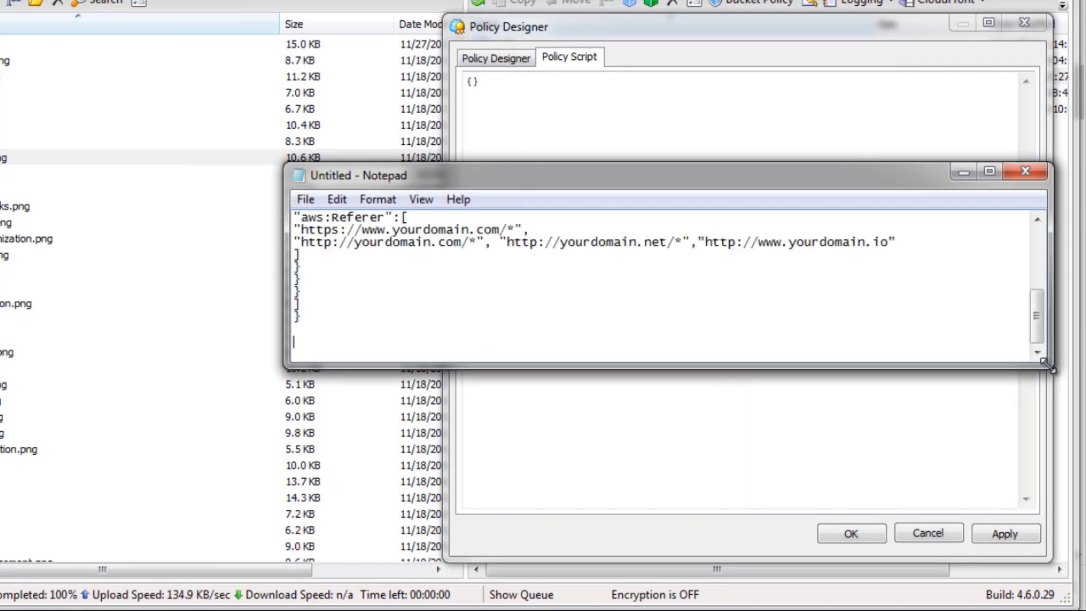
{"action": "left_click_drag", "start_coordinate": [1046, 365], "coordinate": [905, 540]}
{"action": "left_click_drag", "start_coordinate": [697, 181], "coordinate": [659, 109]}
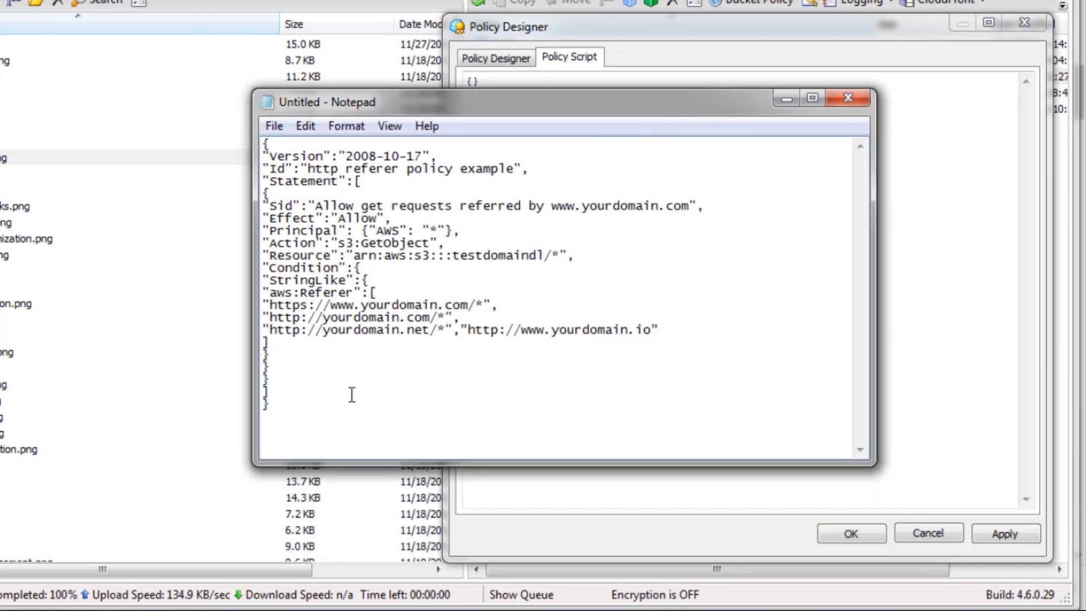
Copy the whole policy text from Notepad and minimize its window to return to Policy Designer.
{"action": "key", "text": "ctrl+a"}
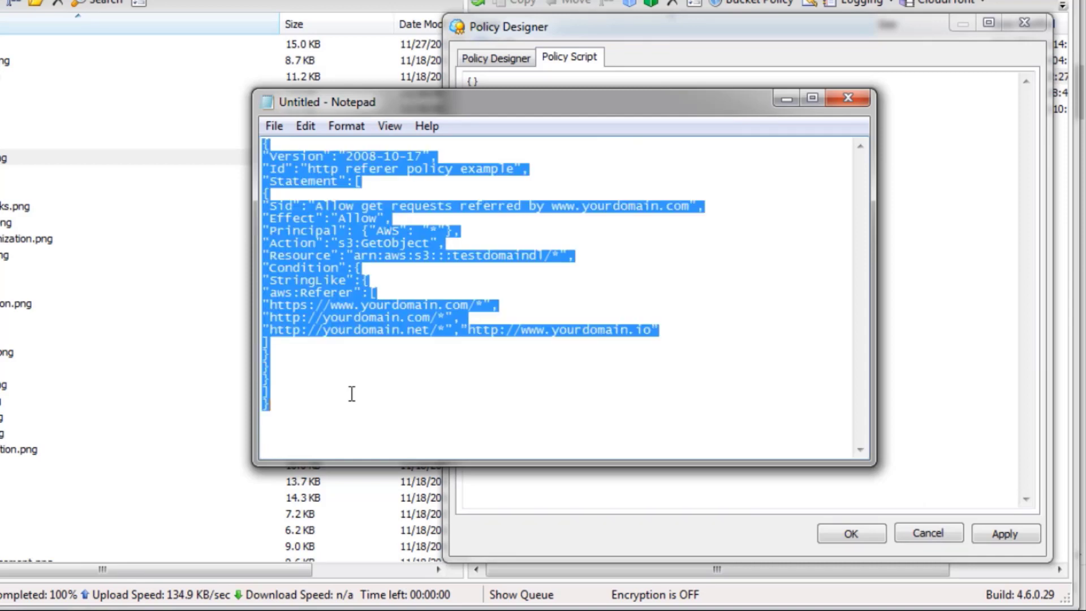
{"action": "right_click", "coordinate": [362, 256]}
{"action": "left_click", "coordinate": [395, 310]}
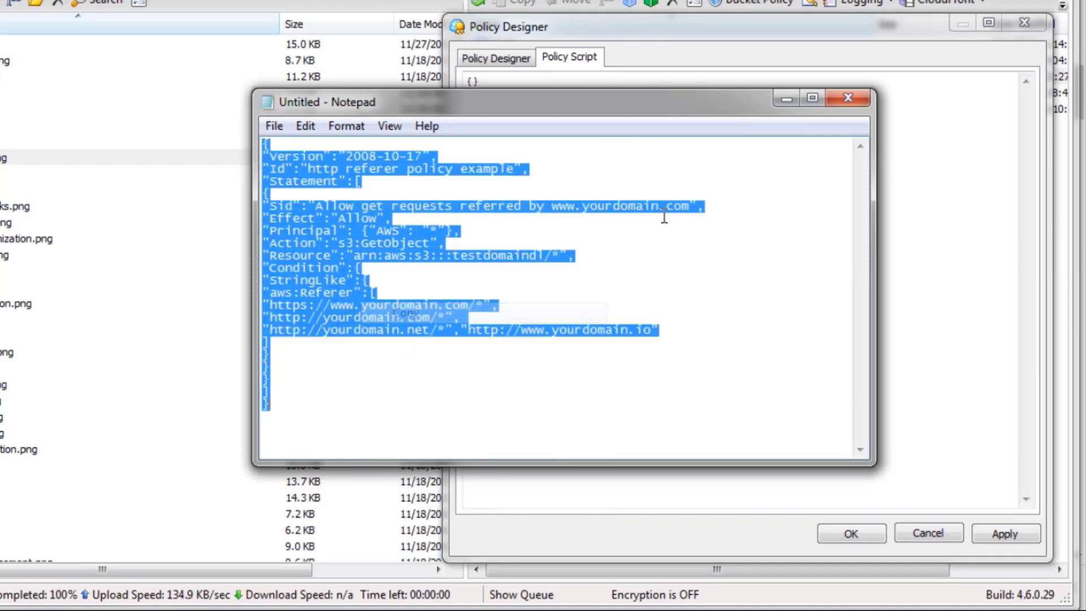
{"action": "left_click", "coordinate": [786, 100]}
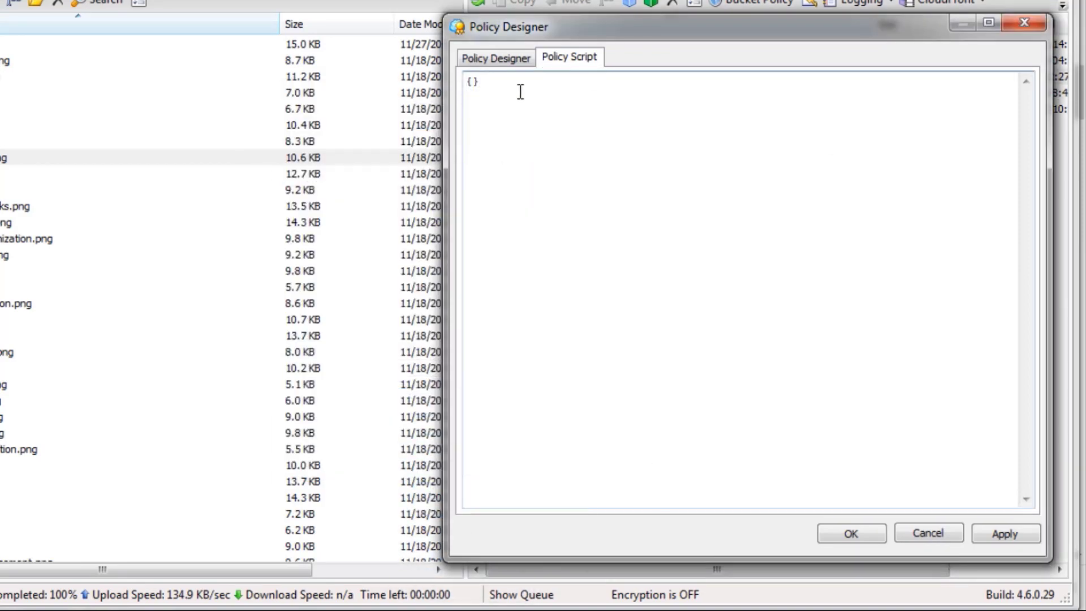
Replace the empty braces in the policy script with the copied policy, and try to apply it to the bucket.
{"action": "left_click_drag", "start_coordinate": [519, 85], "coordinate": [457, 83]}
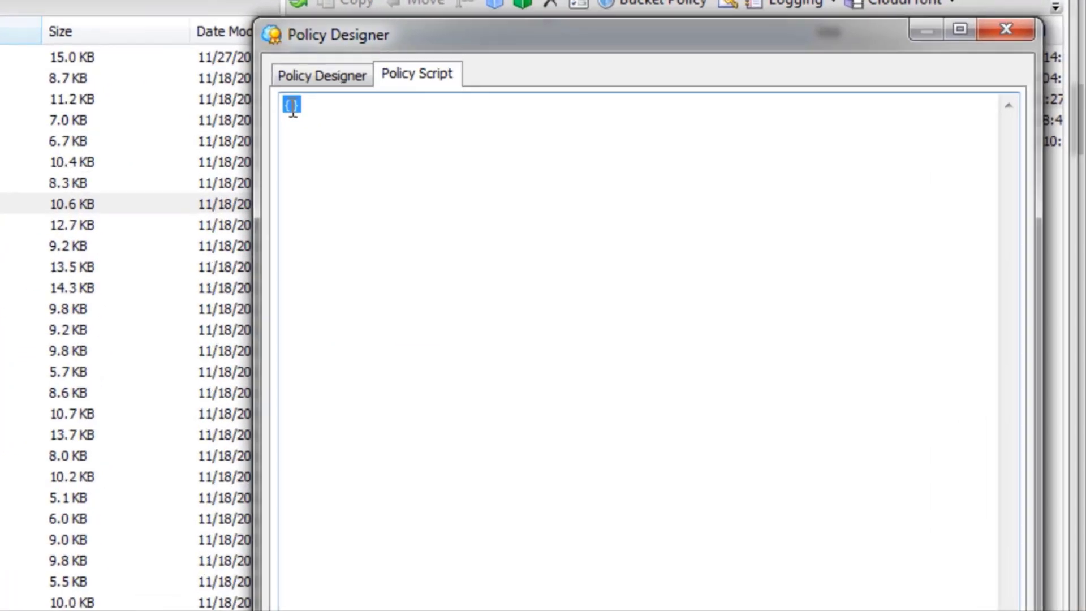
{"action": "key", "text": "Delete"}
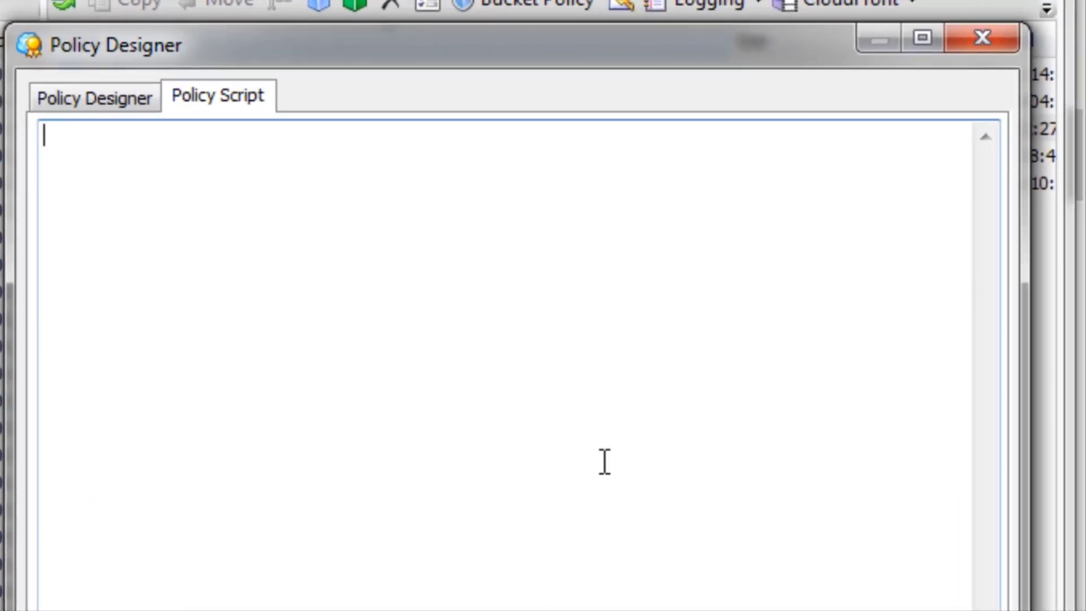
{"action": "right_click", "coordinate": [157, 208]}
{"action": "left_click", "coordinate": [283, 348]}
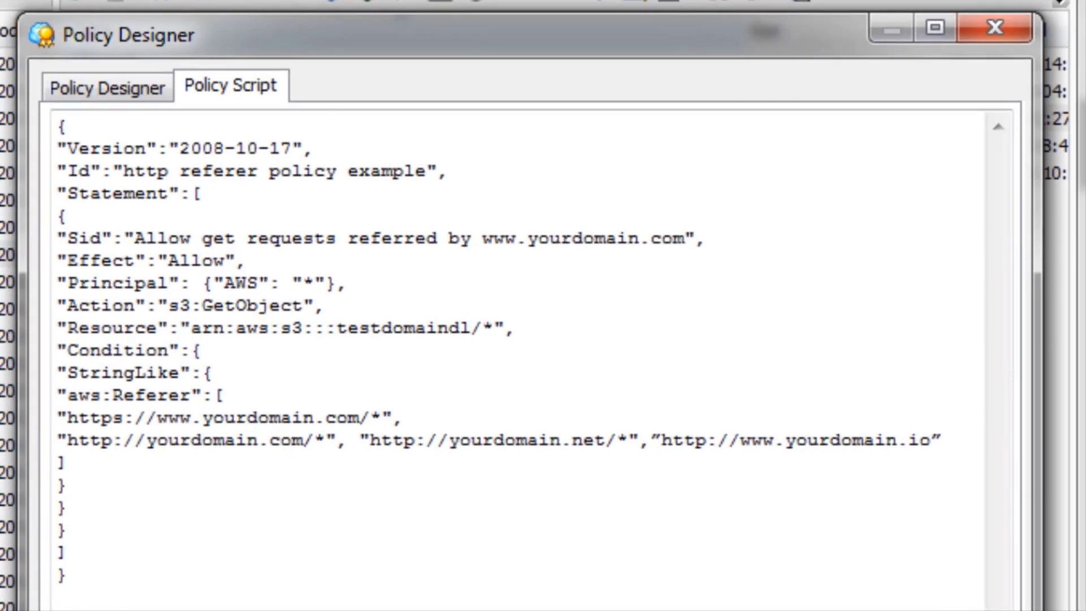
{"action": "left_click", "coordinate": [820, 610]}
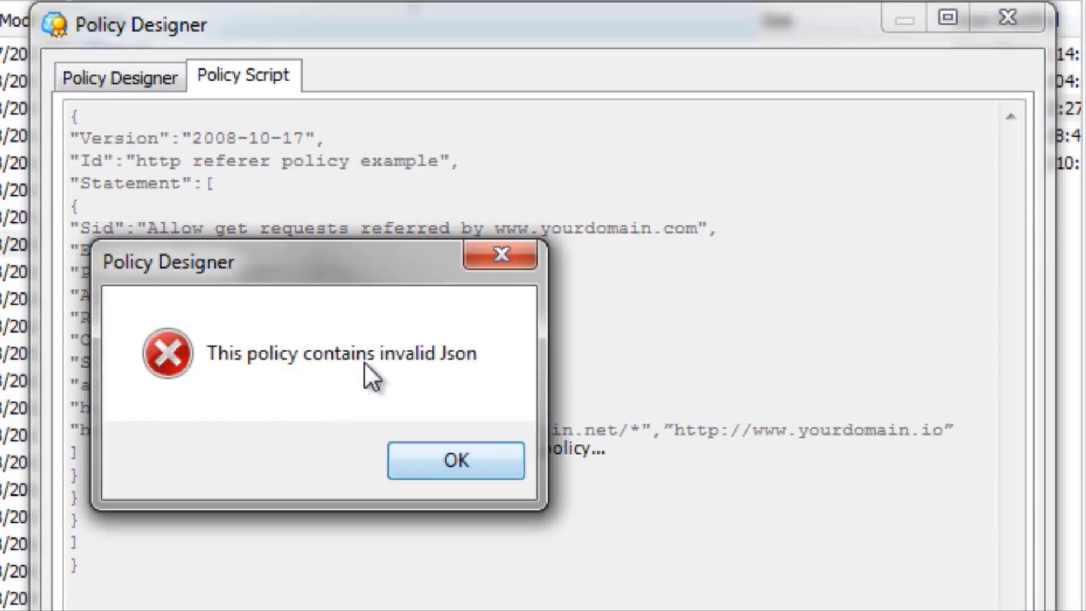
{"action": "left_click", "coordinate": [460, 461]}
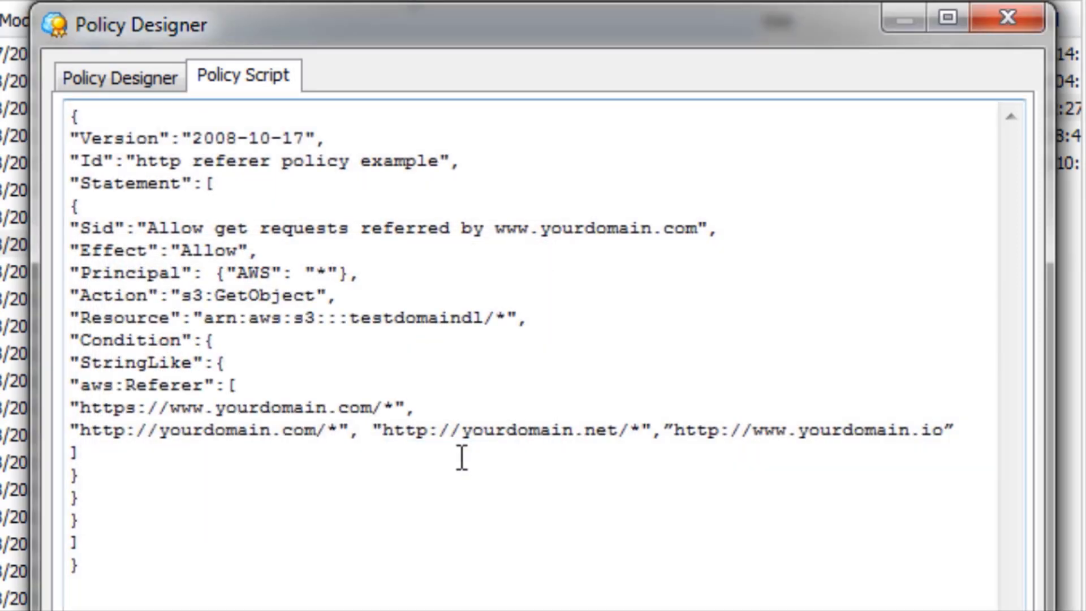
{"action": "left_click", "coordinate": [430, 431]}
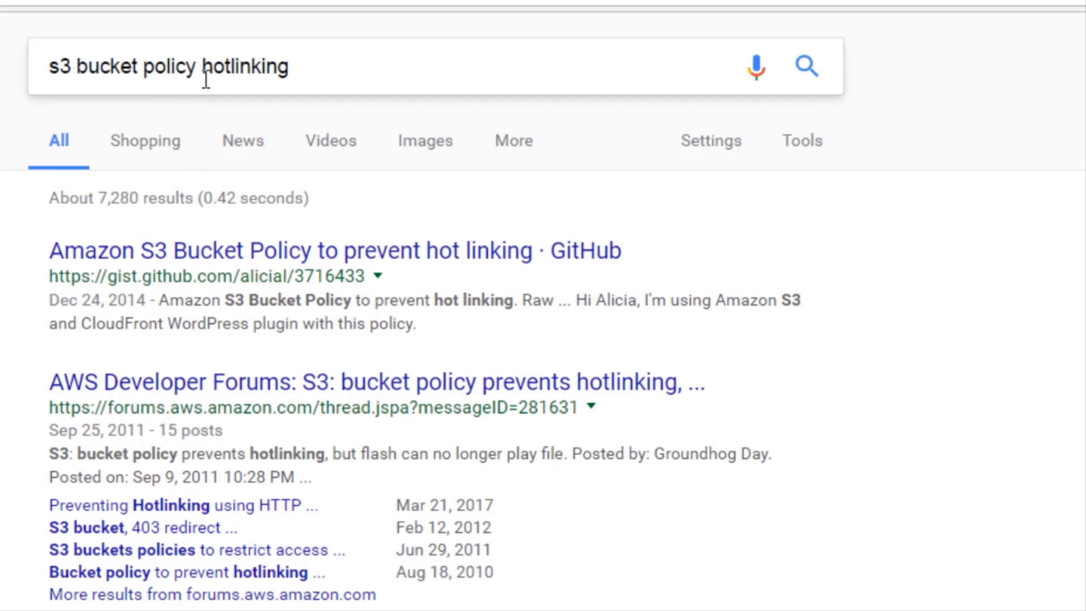
Highlight hotlinking in the Google query "s3 bucket policy hotlinking" and look through the results for example policies.
{"action": "left_click_drag", "start_coordinate": [205, 67], "coordinate": [303, 62]}
{"action": "left_click", "coordinate": [29, 330]}
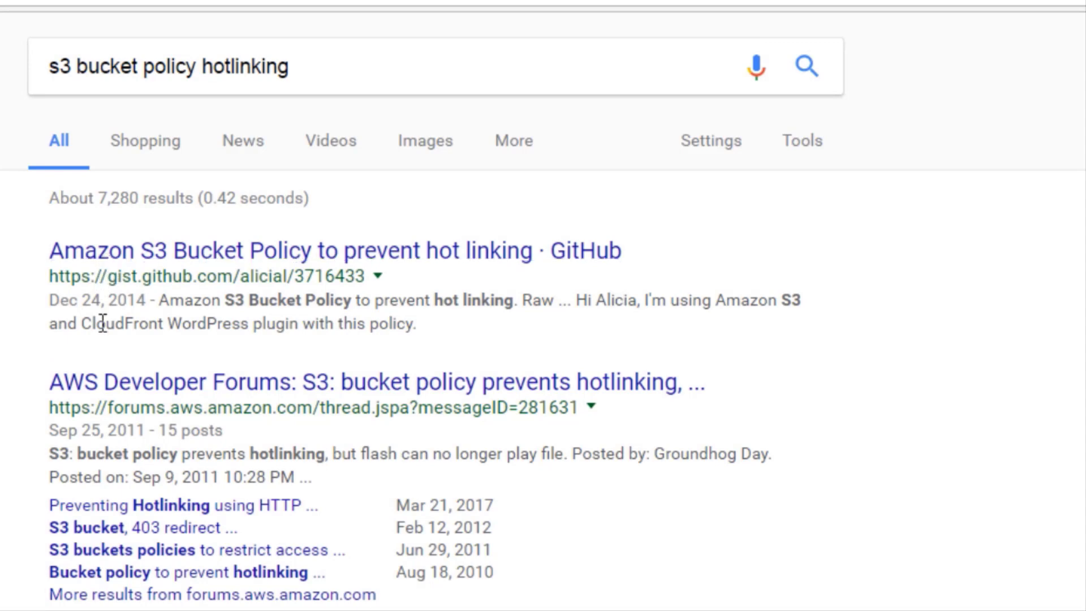
{"action": "scroll", "coordinate": [6, 484], "scroll_direction": "down", "scroll_amount": 5}
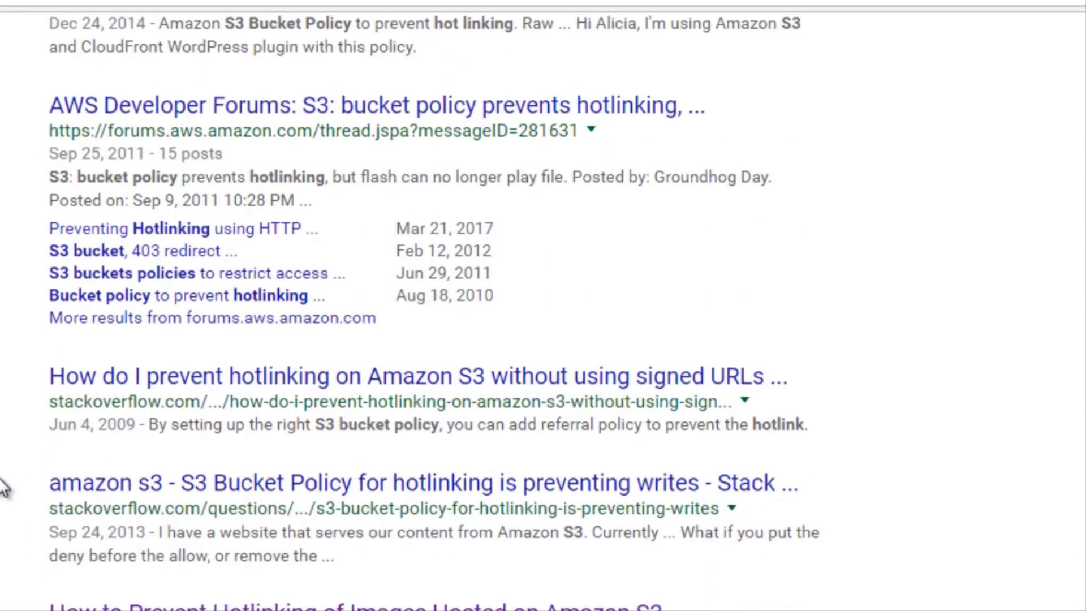
{"action": "scroll", "coordinate": [3, 486], "scroll_direction": "up", "scroll_amount": 2}
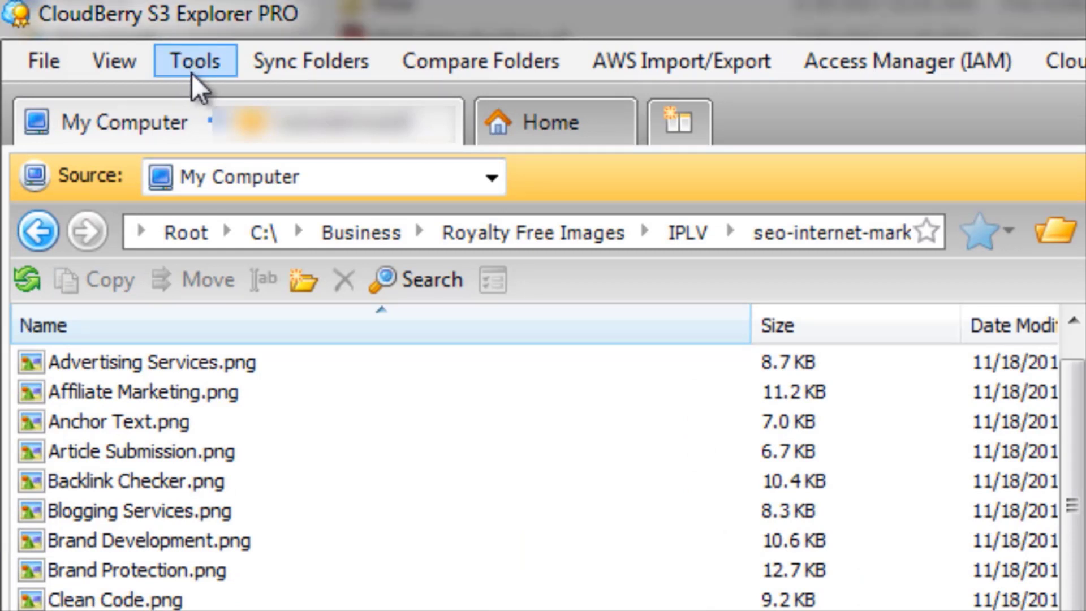
In CloudBerry Explorer's bandwidth options, set both the upload and download speeds for cloud storage to Unlimited.
{"action": "left_click", "coordinate": [198, 81]}
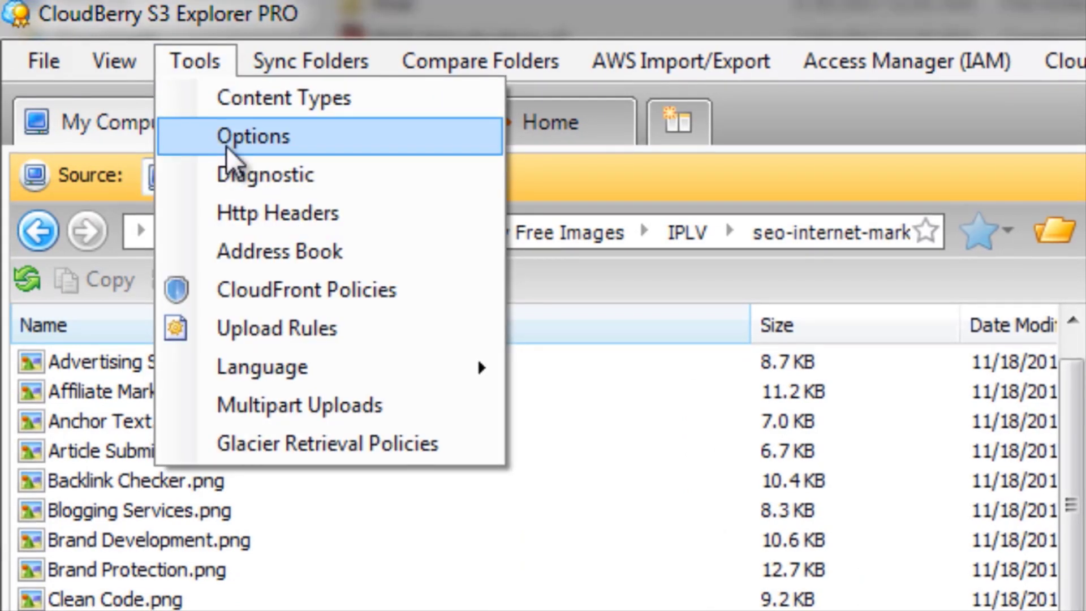
{"action": "left_click", "coordinate": [254, 139]}
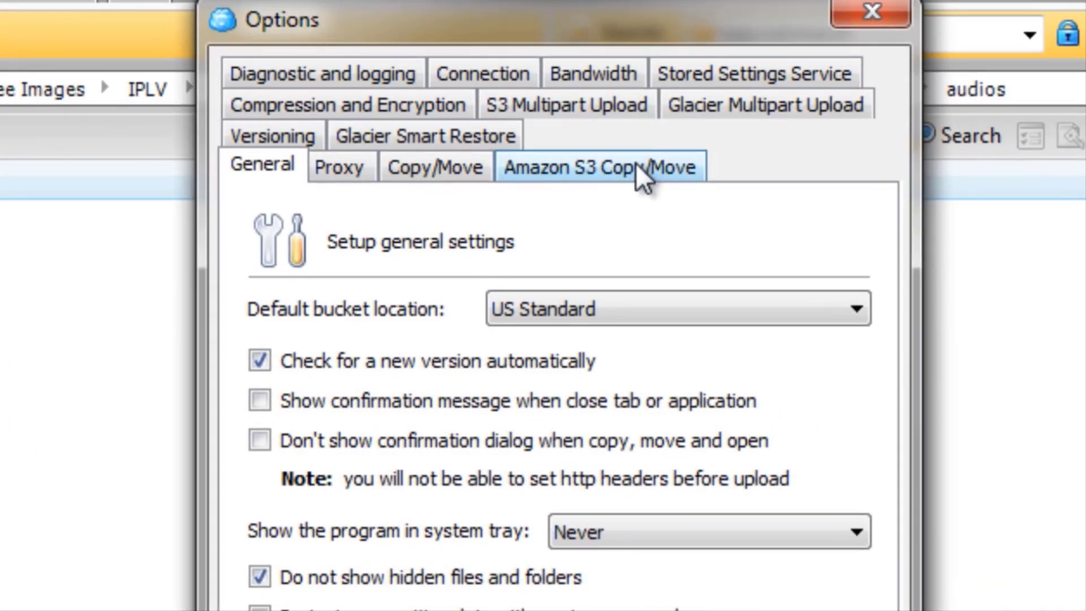
{"action": "left_click", "coordinate": [602, 67]}
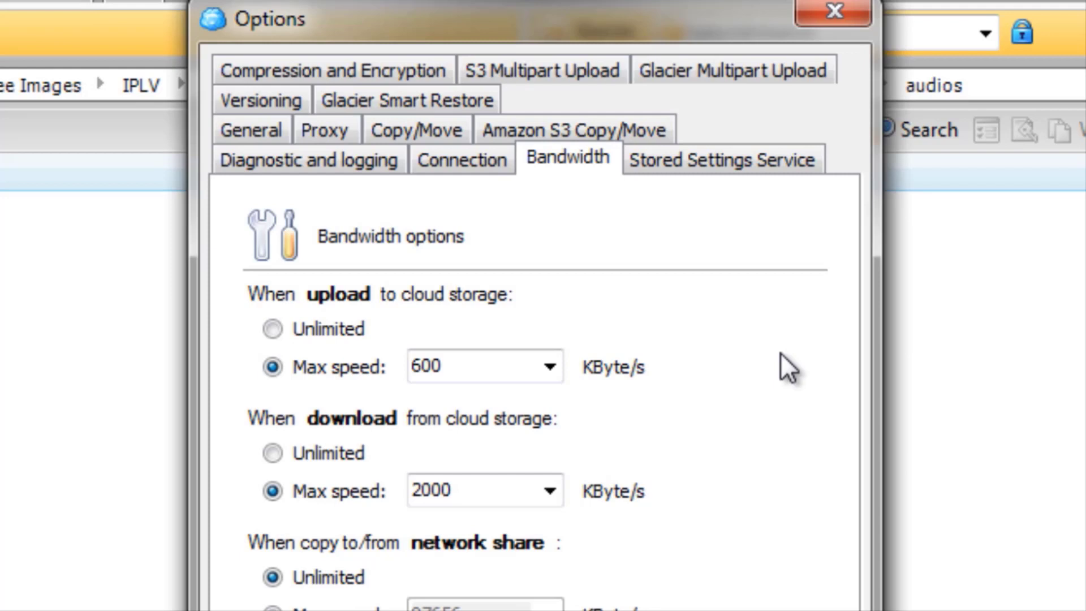
{"action": "left_click", "coordinate": [335, 329]}
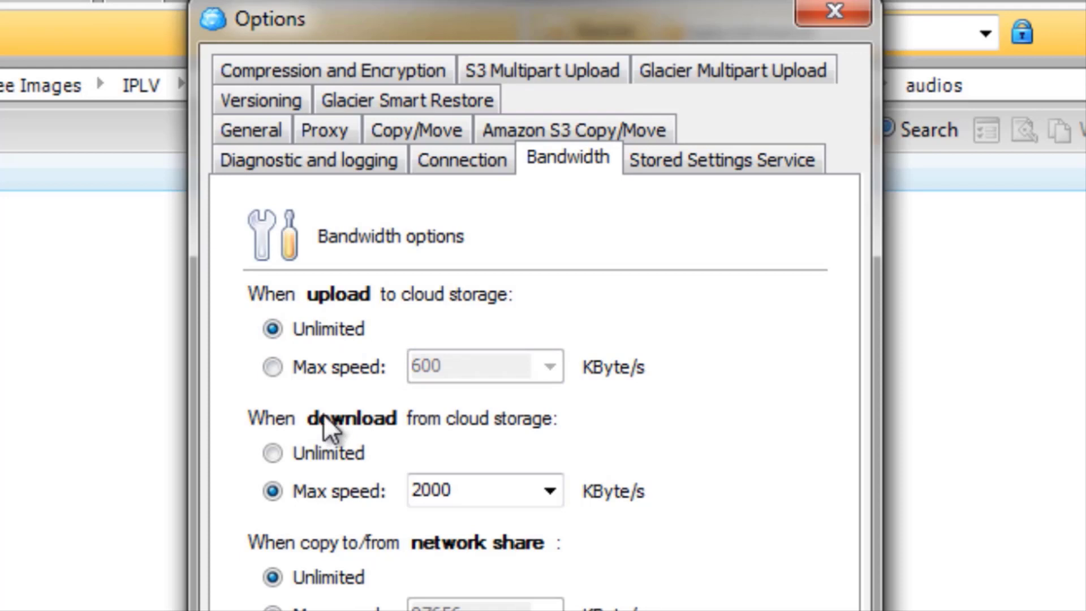
{"action": "left_click", "coordinate": [324, 452]}
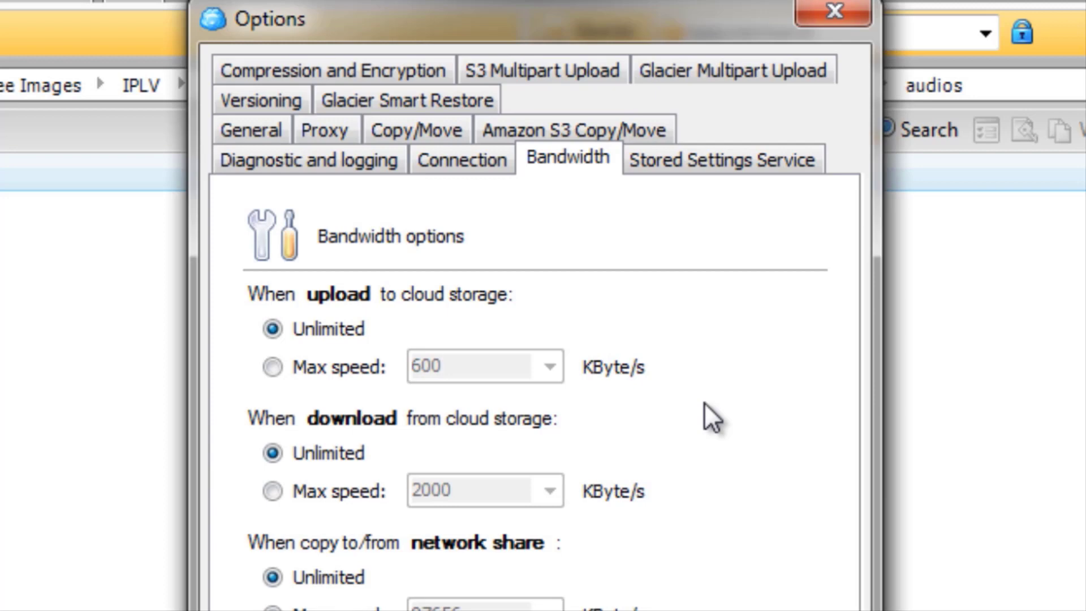
Limit the upload speed to cloud storage to a maximum of 750 KByte/s in the bandwidth options.
{"action": "left_click", "coordinate": [272, 367]}
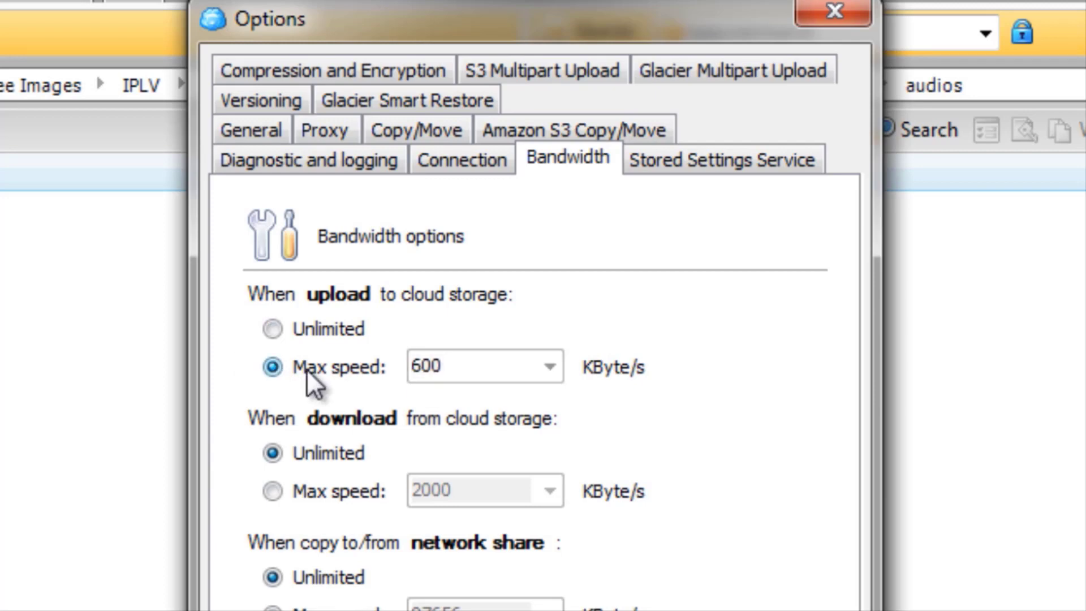
{"action": "left_click", "coordinate": [550, 367]}
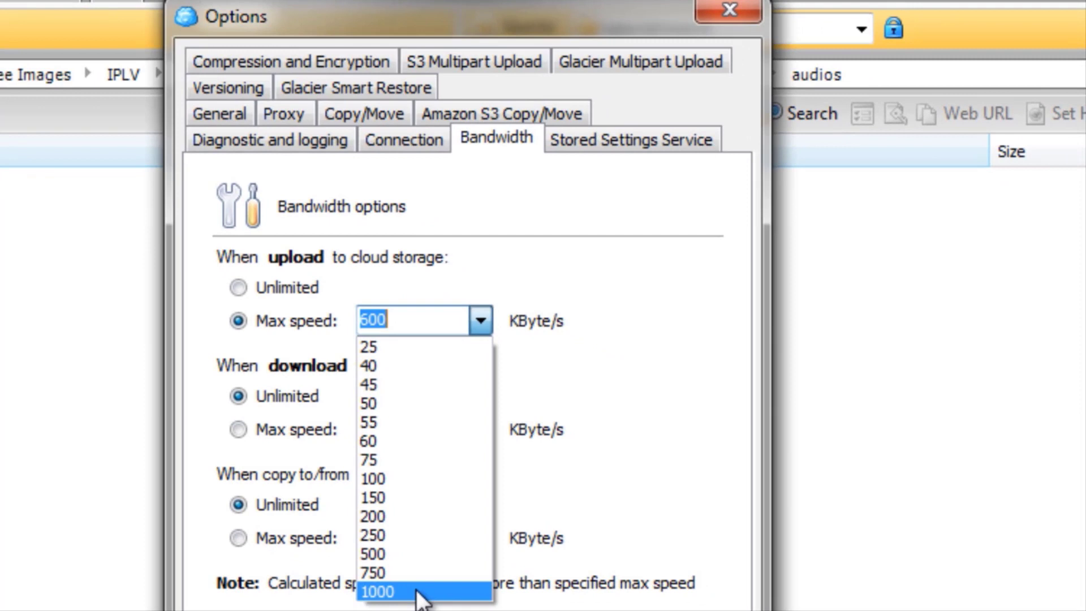
{"action": "left_click", "coordinate": [422, 593]}
{"action": "left_click", "coordinate": [481, 321]}
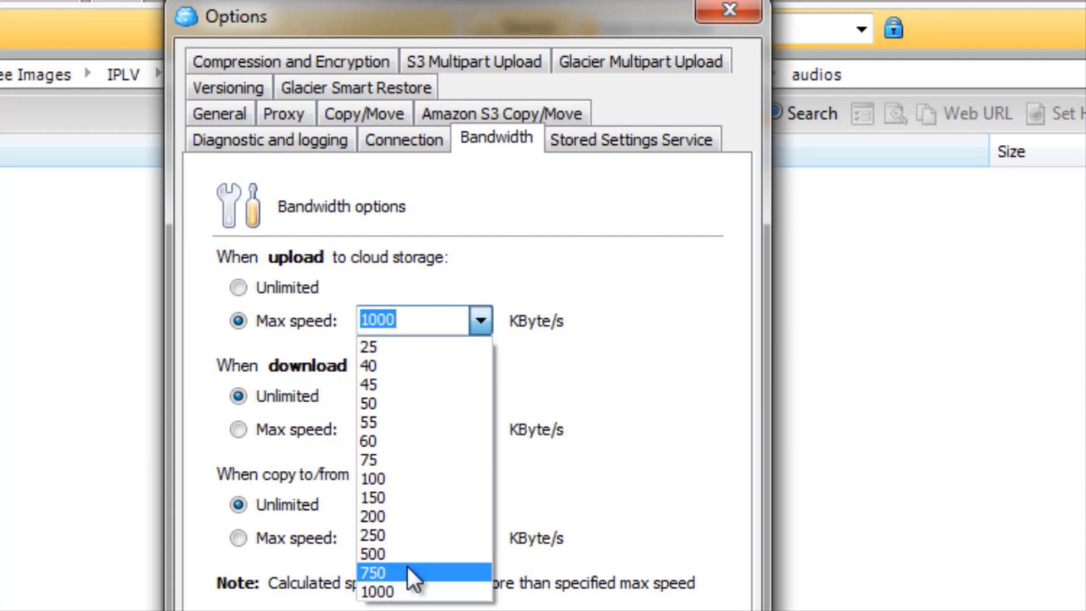
{"action": "left_click", "coordinate": [407, 566]}
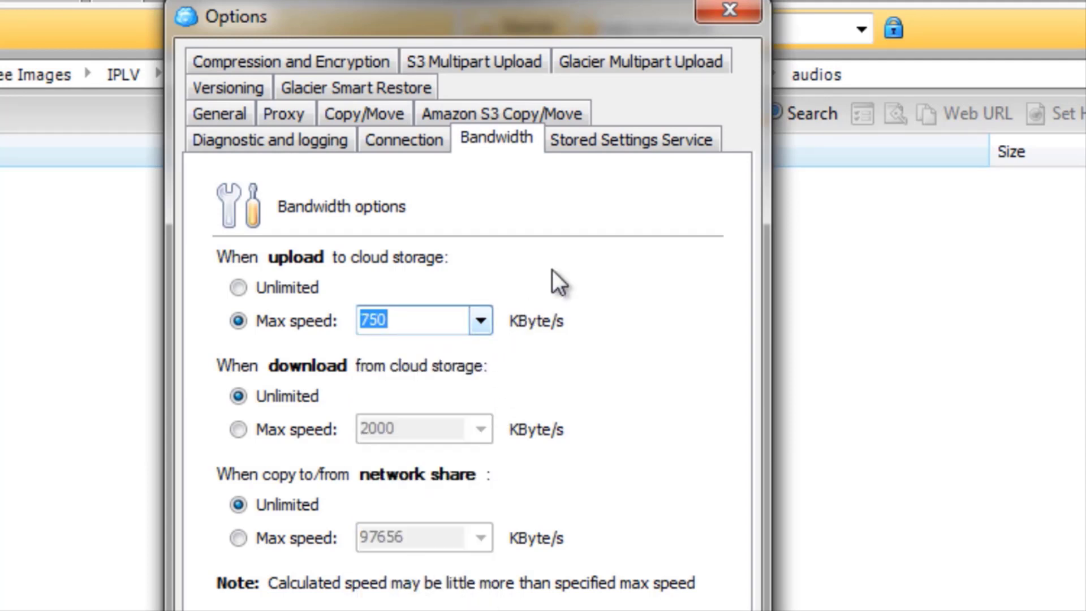
{"action": "left_click", "coordinate": [481, 321]}
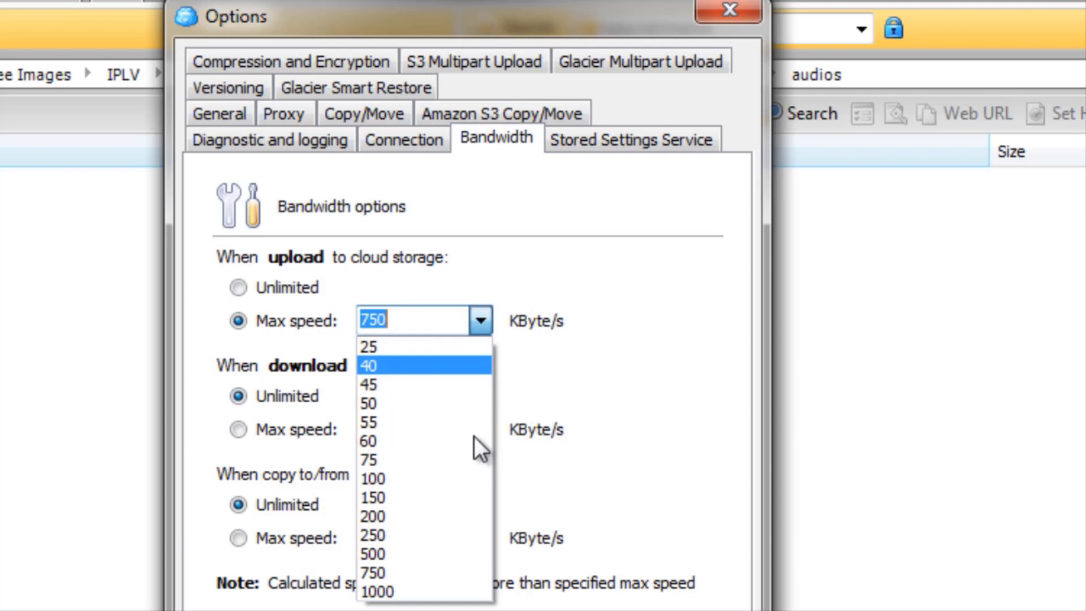
{"action": "left_click", "coordinate": [453, 574]}
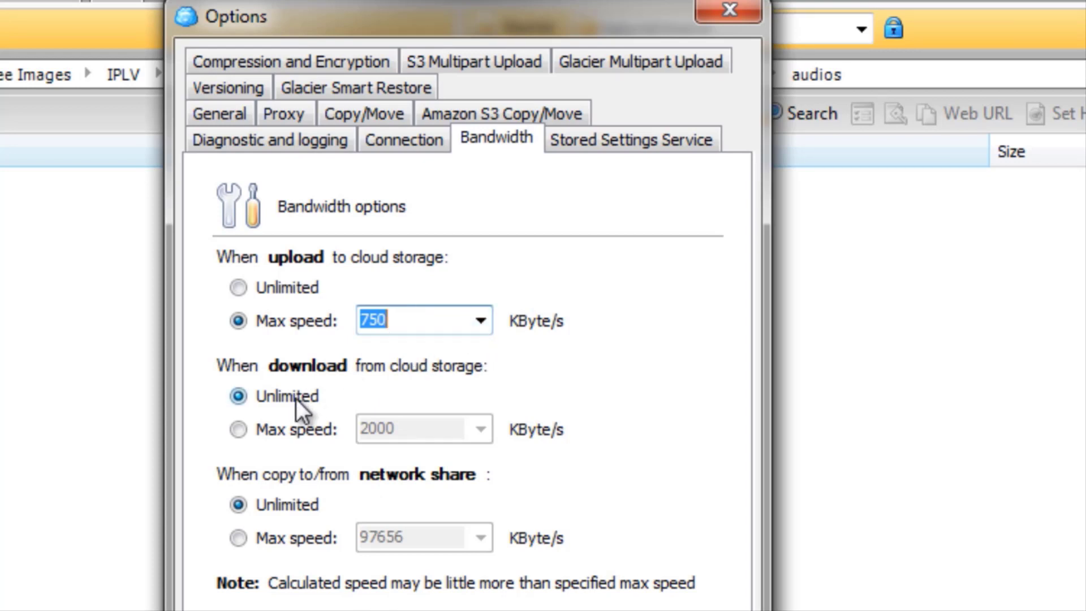
Limit the download speed from cloud storage to a maximum of 750 KByte/s.
{"action": "left_click", "coordinate": [282, 427]}
{"action": "left_click", "coordinate": [481, 430]}
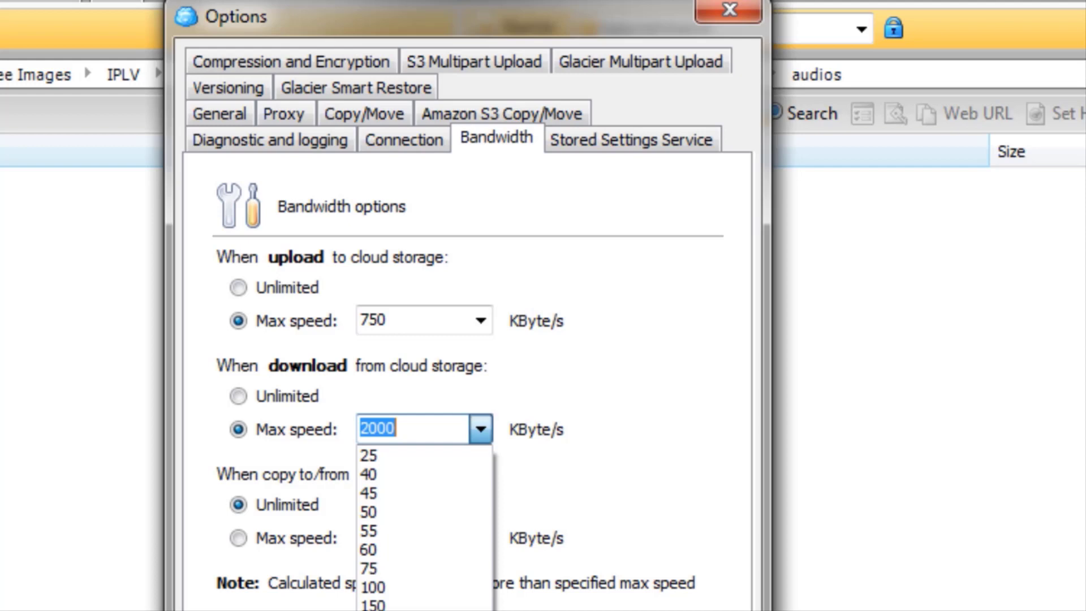
{"action": "left_click", "coordinate": [428, 610]}
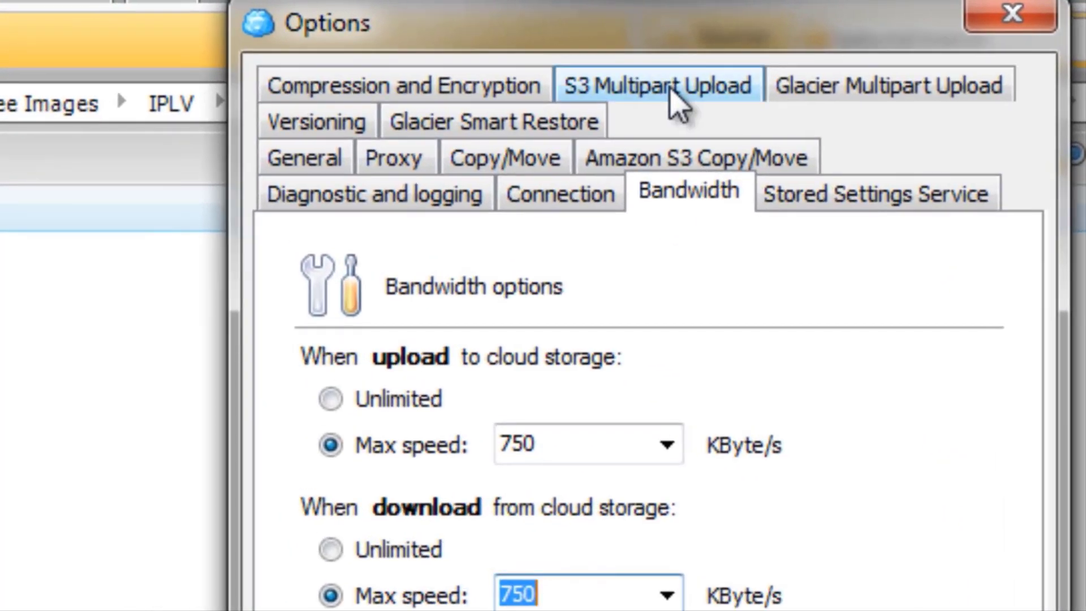
Review the chunk size setting in the S3 multipart upload options, and close the Options dialog.
{"action": "left_click", "coordinate": [672, 91]}
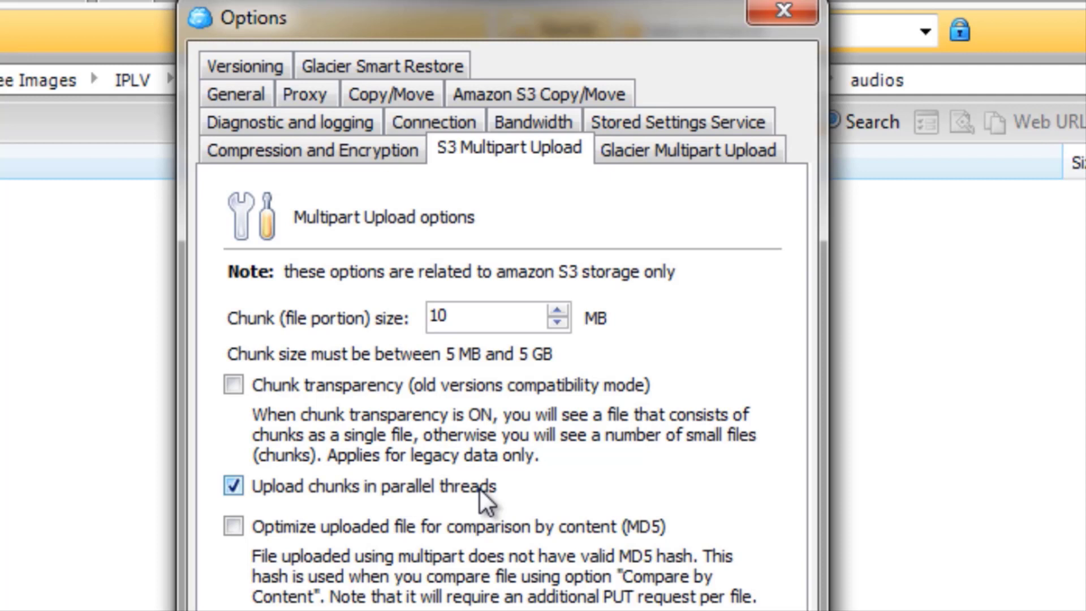
{"action": "left_click", "coordinate": [699, 308]}
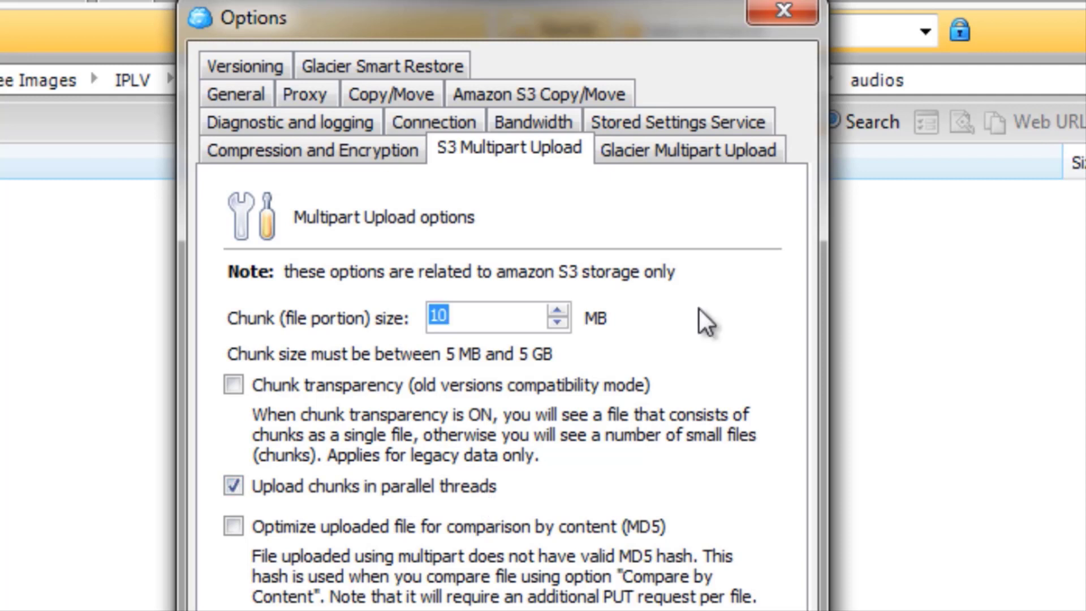
{"action": "left_click", "coordinate": [514, 306]}
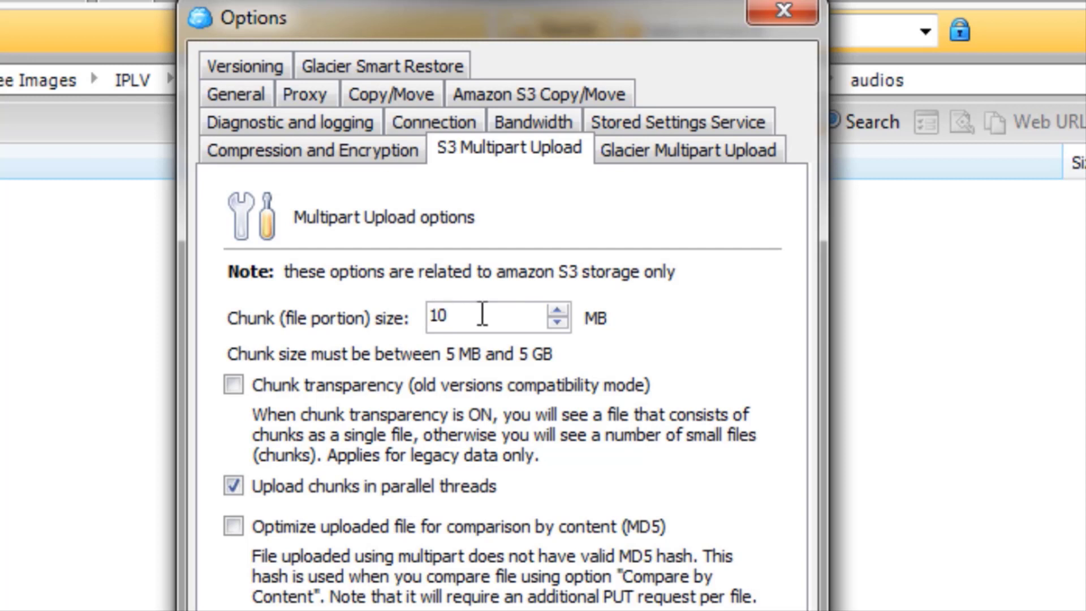
{"action": "left_click_drag", "start_coordinate": [483, 313], "coordinate": [357, 317]}
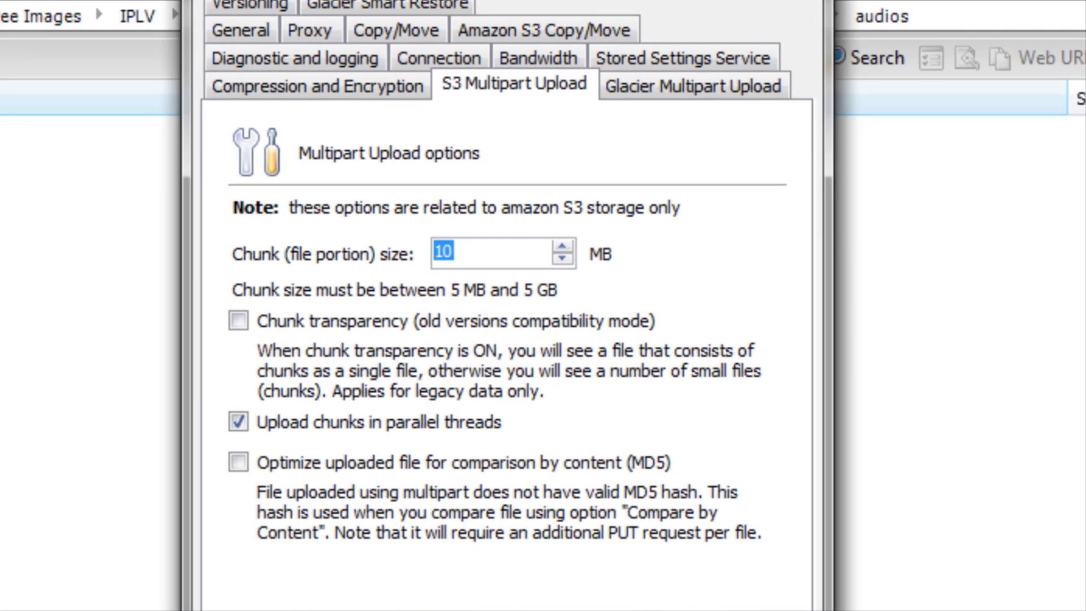
{"action": "left_click", "coordinate": [650, 609]}
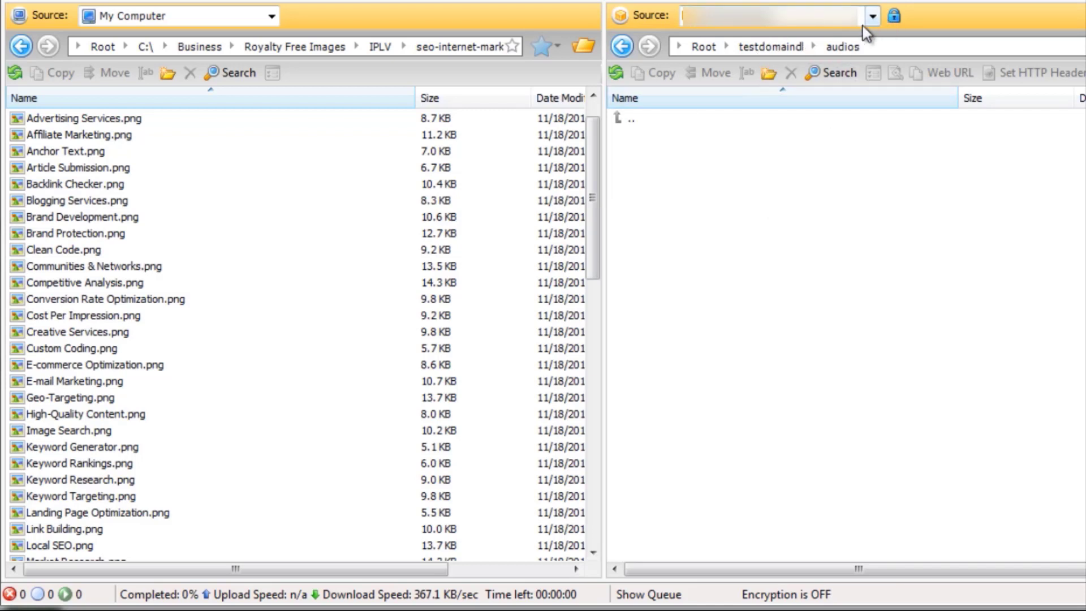
Go up from the audios folder to the testdomaindl bucket and open its images folder.
{"action": "double_click", "coordinate": [622, 120]}
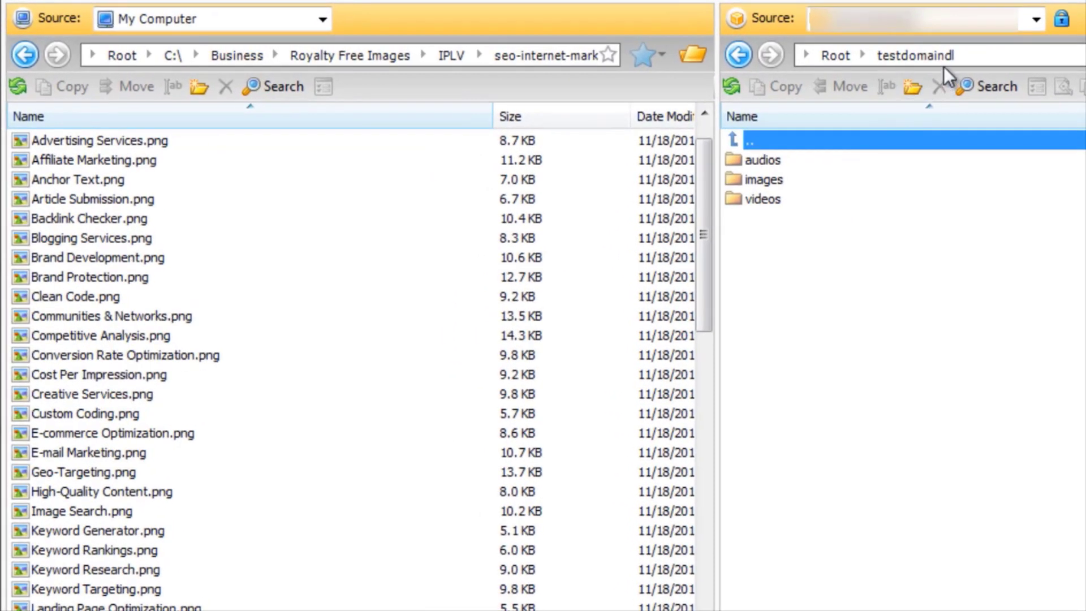
{"action": "left_click", "coordinate": [773, 159]}
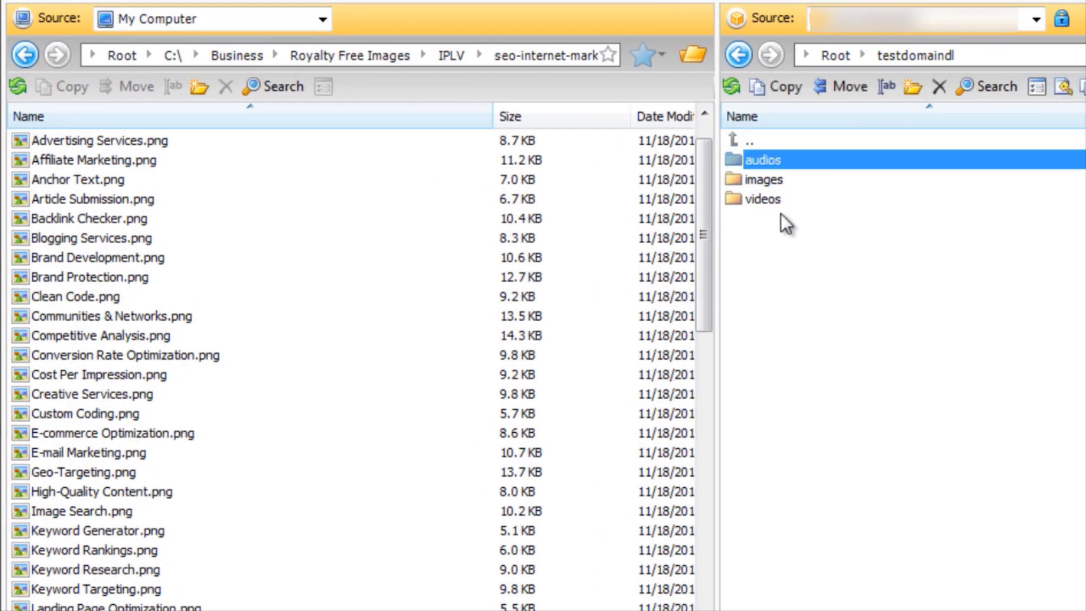
{"action": "double_click", "coordinate": [784, 179]}
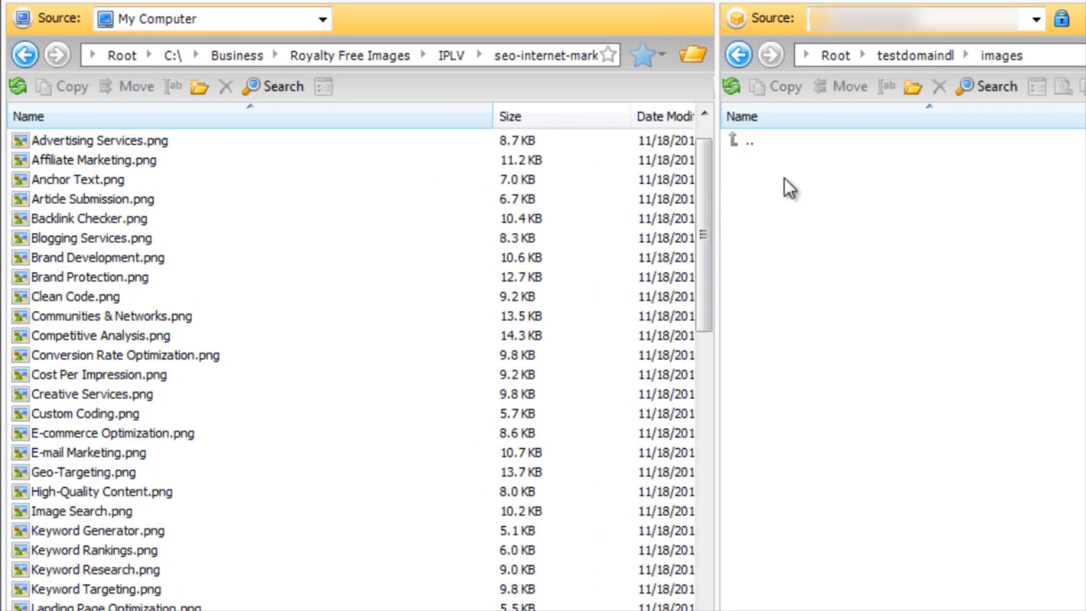
Select the local files from Advertising Services.png through SEO Reports.png as one continuous range and look over the selection.
{"action": "left_click", "coordinate": [314, 141]}
{"action": "scroll", "coordinate": [339, 310], "scroll_direction": "down", "scroll_amount": 4}
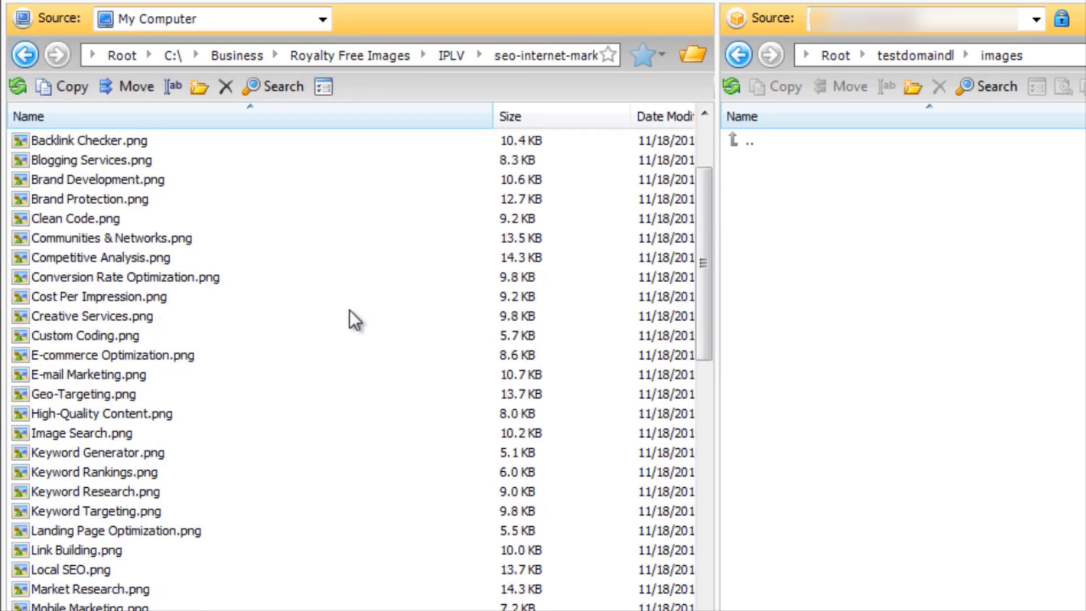
{"action": "scroll", "coordinate": [334, 440], "scroll_direction": "down", "scroll_amount": 6}
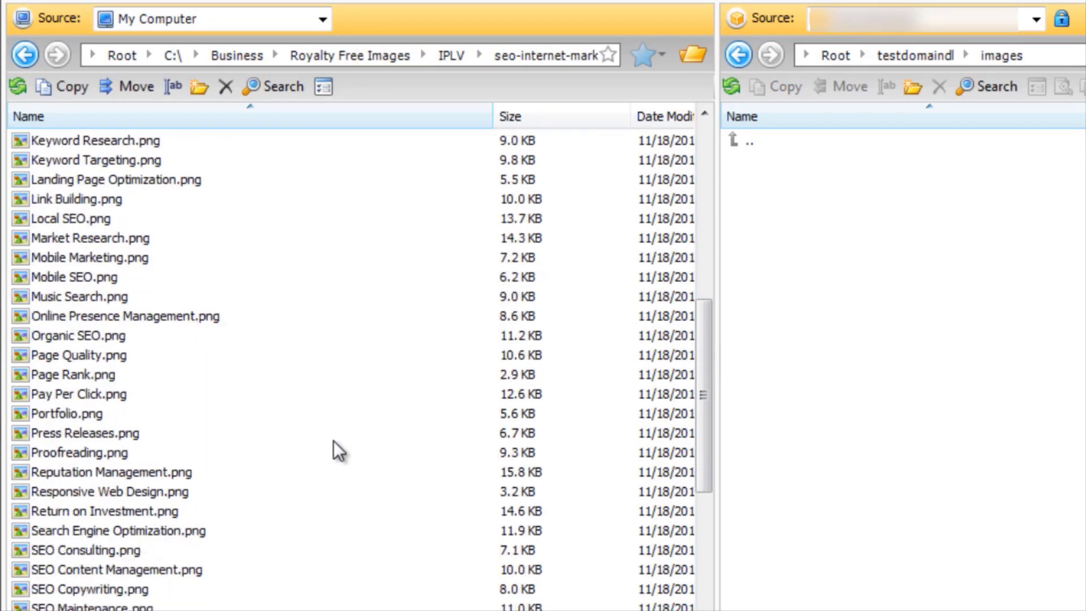
{"action": "left_click", "coordinate": [440, 532], "text": "shift"}
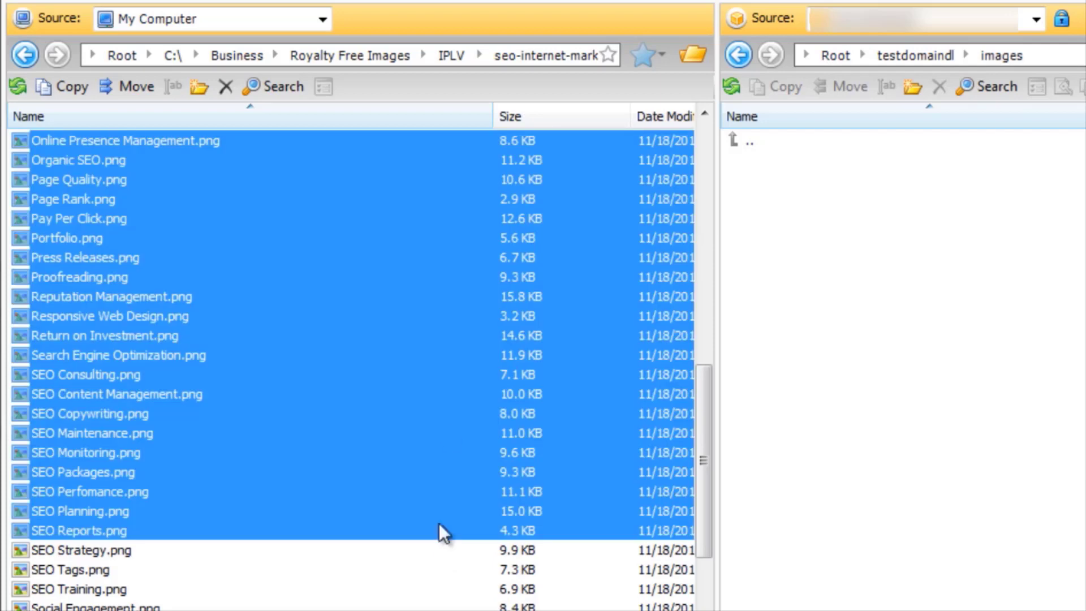
{"action": "scroll", "coordinate": [449, 430], "scroll_direction": "up", "scroll_amount": 1}
{"action": "left_click_drag", "start_coordinate": [710, 388], "coordinate": [662, 283]}
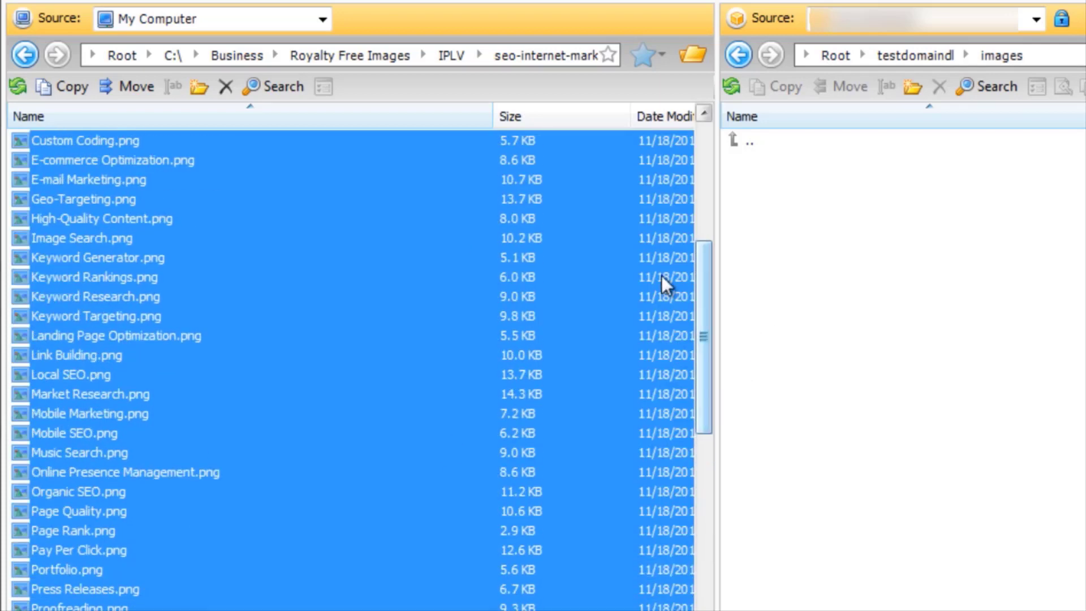
Select the local files from Geo-Targeting.png through Online Presence Management.png, and reduce the selection to Geo-Targeting.png alone.
{"action": "left_click", "coordinate": [341, 200]}
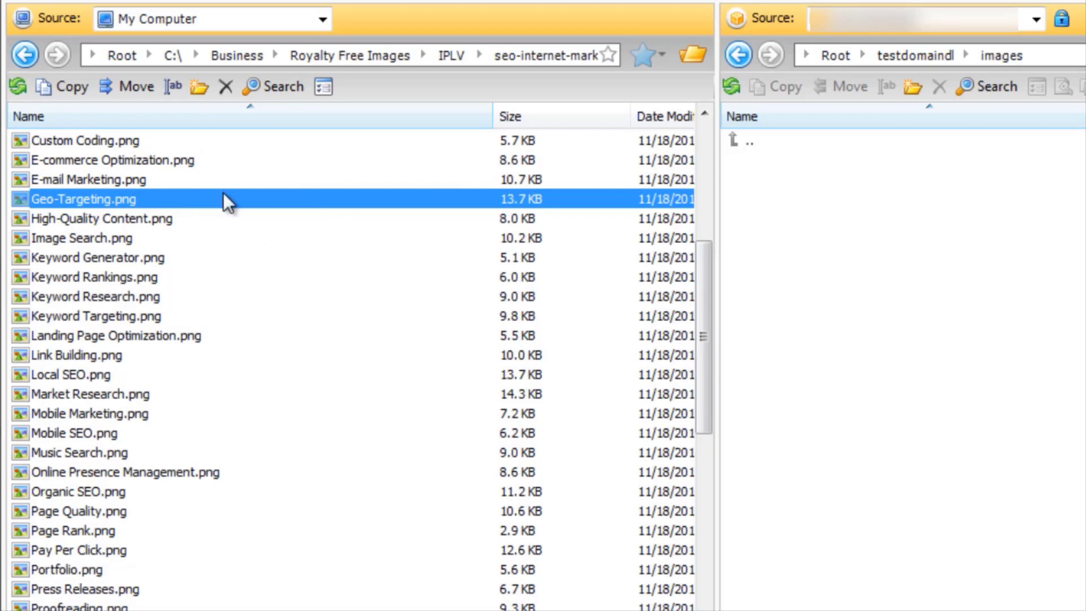
{"action": "left_click", "coordinate": [236, 471], "text": "shift"}
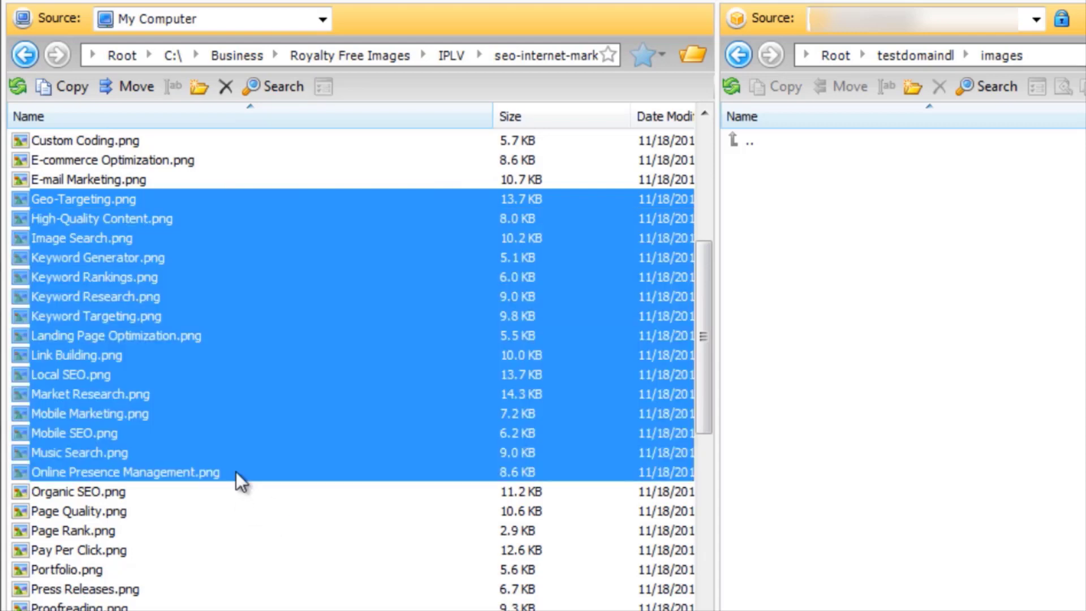
{"action": "left_click", "coordinate": [252, 200]}
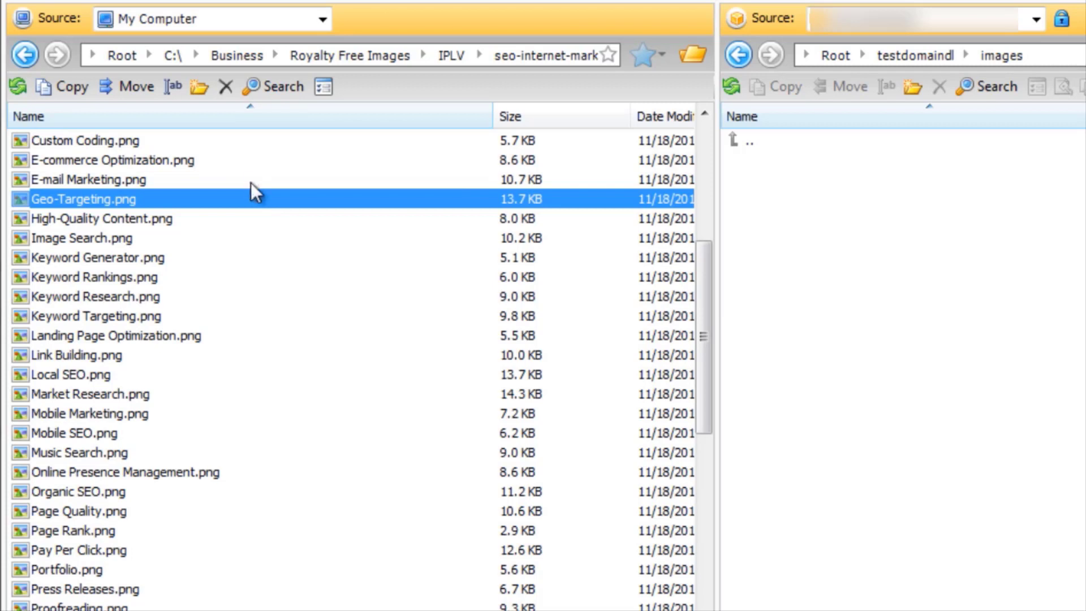
Select only High-Quality Content.png, Landing Page Optimization.png and Online Presence Management.png together in the local file list.
{"action": "left_click", "coordinate": [226, 221]}
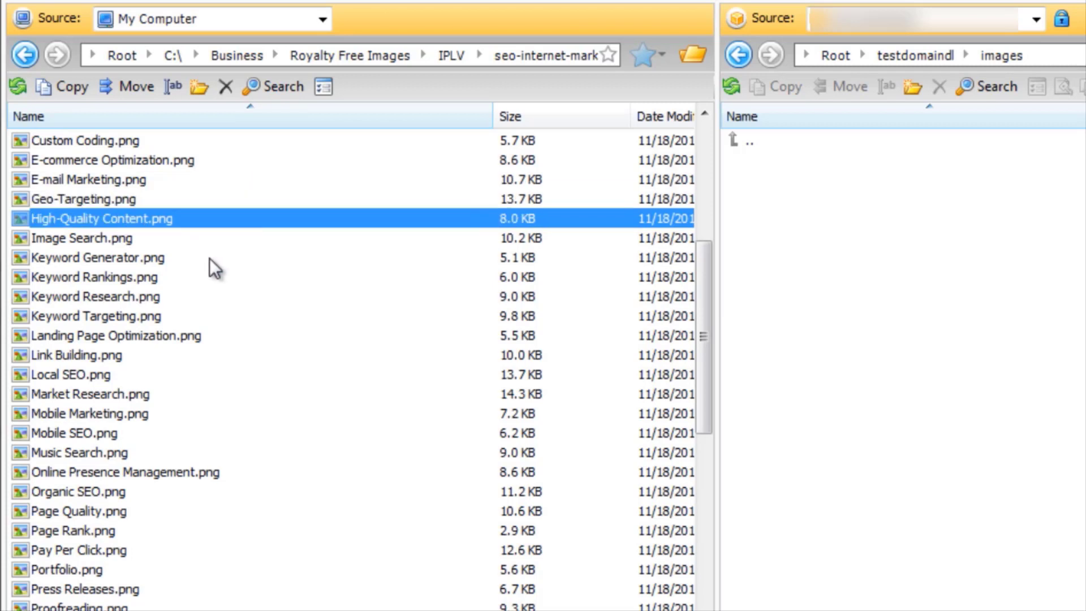
{"action": "left_click", "coordinate": [180, 334], "text": "ctrl"}
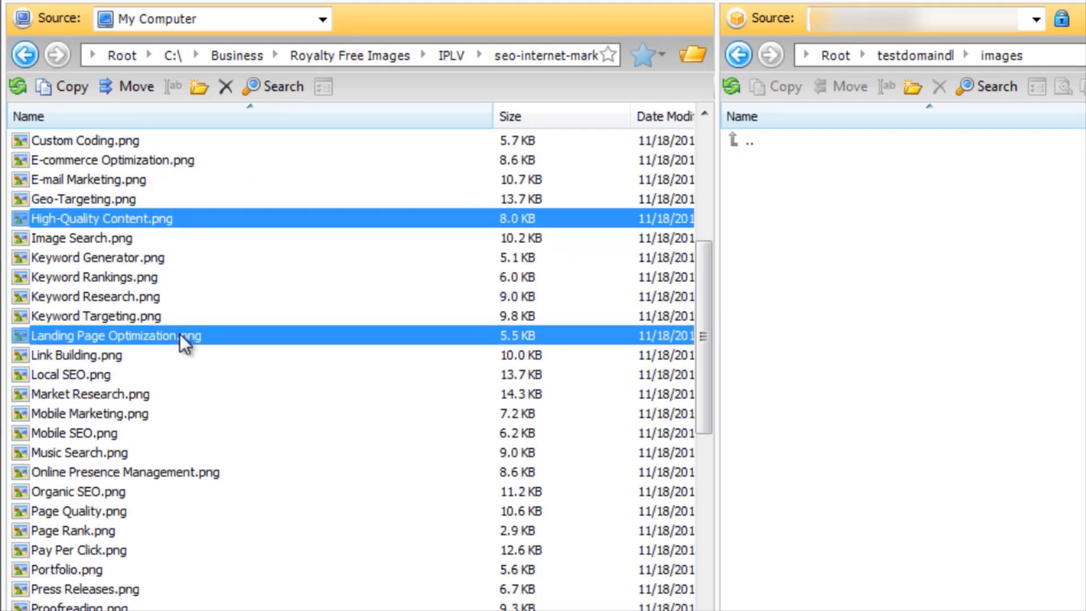
{"action": "left_click", "coordinate": [182, 471], "text": "ctrl"}
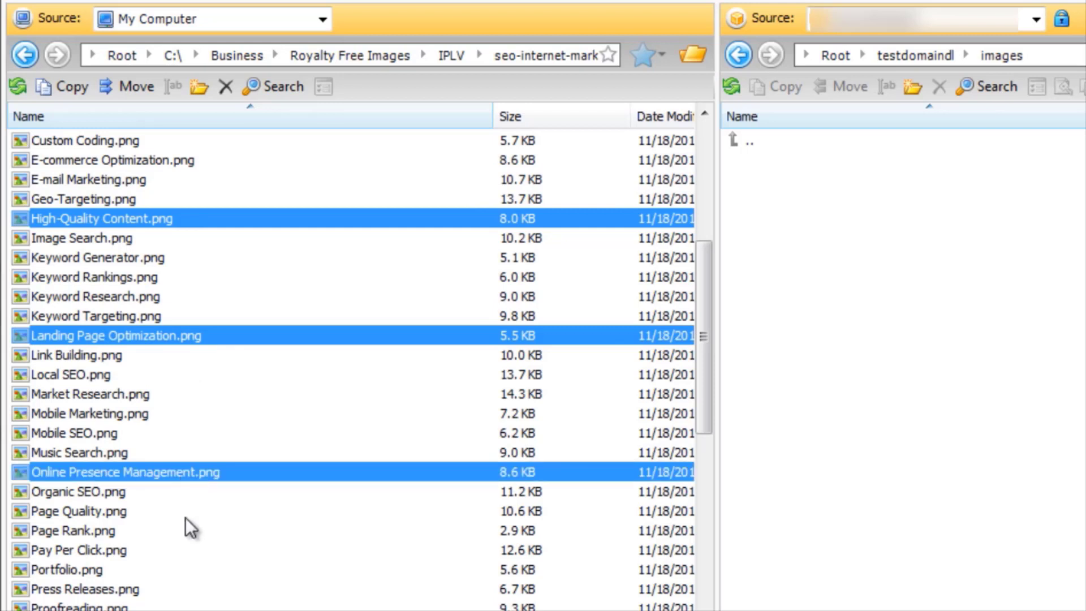
Copy the local files from E-commerce Optimization.png through SEO Maintenance.png into the bucket's images folder and confirm the copy.
{"action": "left_click", "coordinate": [183, 162]}
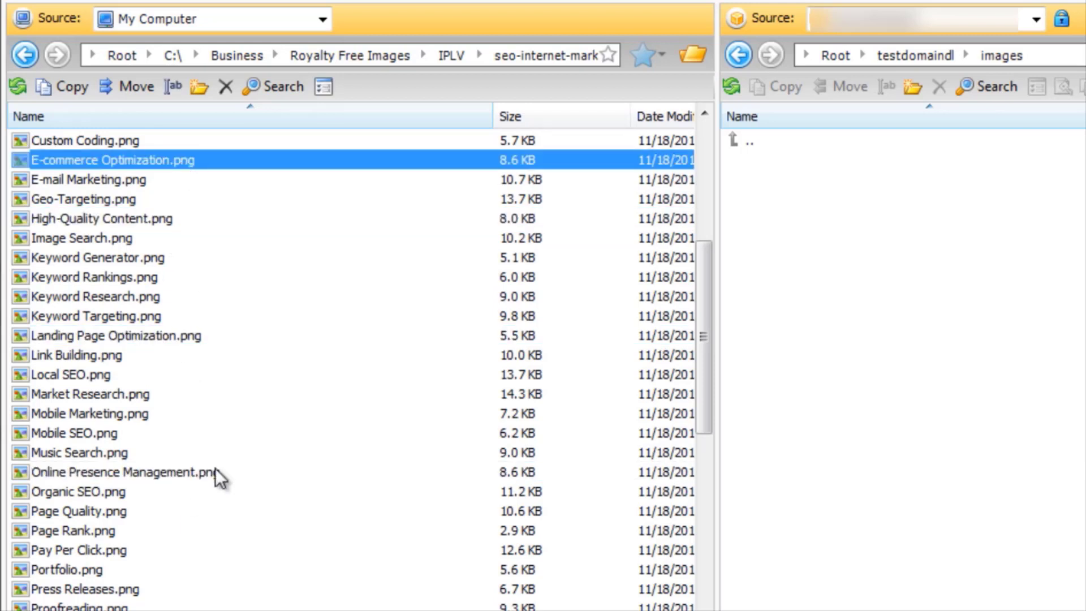
{"action": "scroll", "coordinate": [215, 468], "scroll_direction": "down", "scroll_amount": 4}
{"action": "left_click", "coordinate": [221, 526], "text": "shift"}
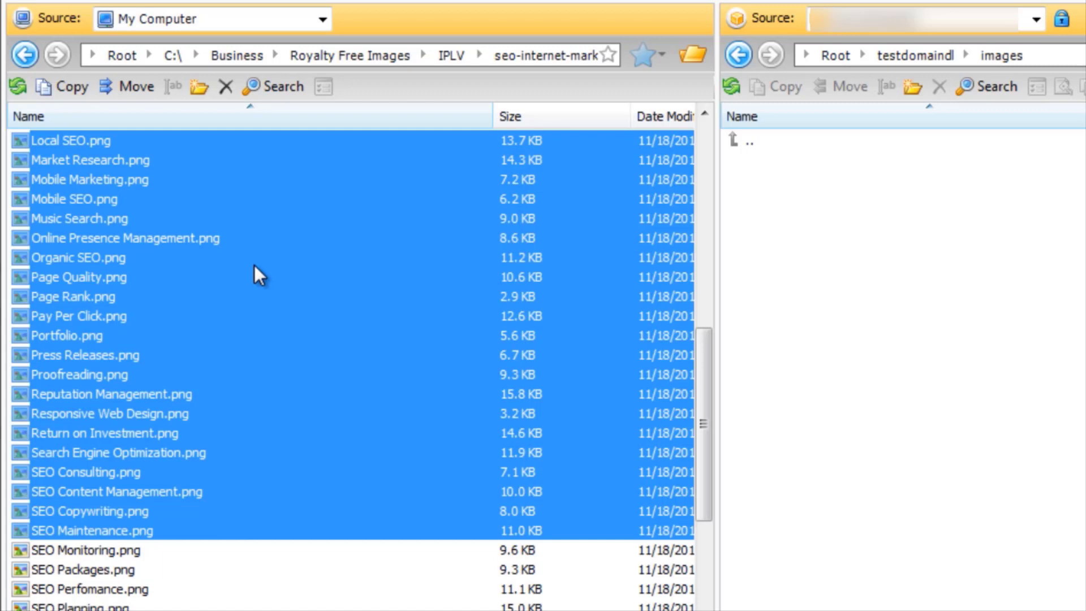
{"action": "left_click_drag", "start_coordinate": [254, 266], "coordinate": [901, 265]}
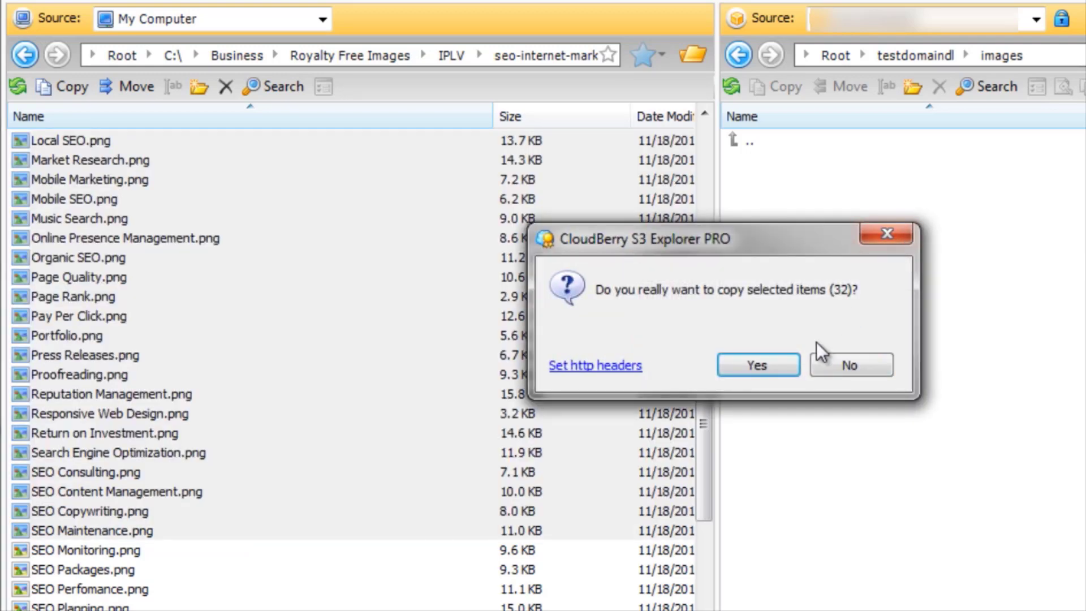
{"action": "left_click", "coordinate": [781, 364]}
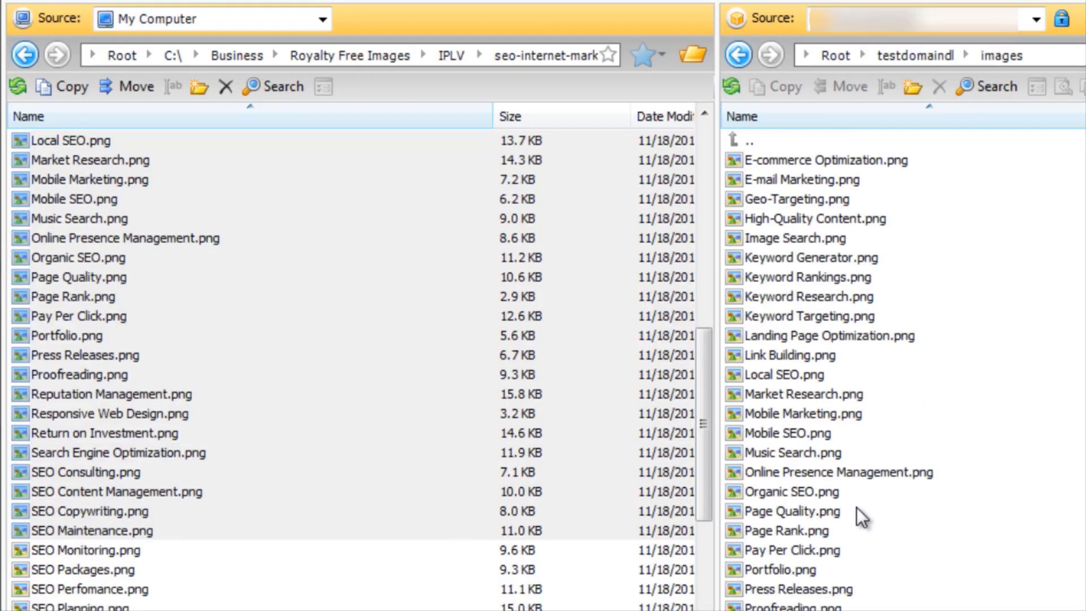
Look through the copied files in the bucket's images folder and check the local source list from its beginning.
{"action": "left_click", "coordinate": [847, 416]}
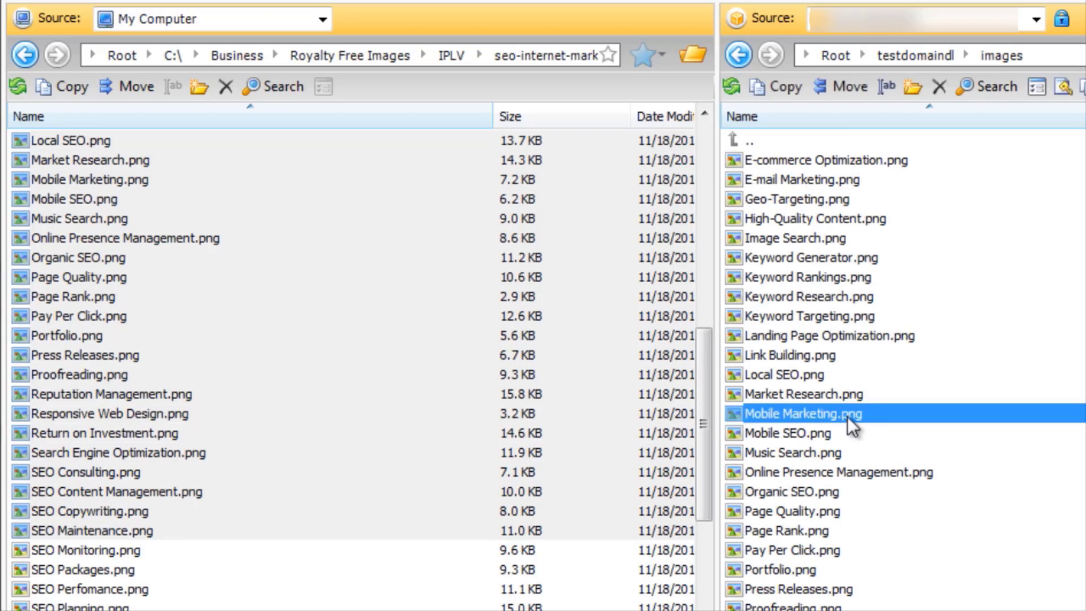
{"action": "scroll", "coordinate": [887, 487], "scroll_direction": "down", "scroll_amount": 1}
{"action": "scroll", "coordinate": [885, 485], "scroll_direction": "up", "scroll_amount": 1}
{"action": "scroll", "coordinate": [876, 317], "scroll_direction": "down", "scroll_amount": 1}
{"action": "scroll", "coordinate": [877, 284], "scroll_direction": "down", "scroll_amount": 1}
{"action": "scroll", "coordinate": [870, 283], "scroll_direction": "up", "scroll_amount": 2}
{"action": "scroll", "coordinate": [1062, 355], "scroll_direction": "down", "scroll_amount": 2}
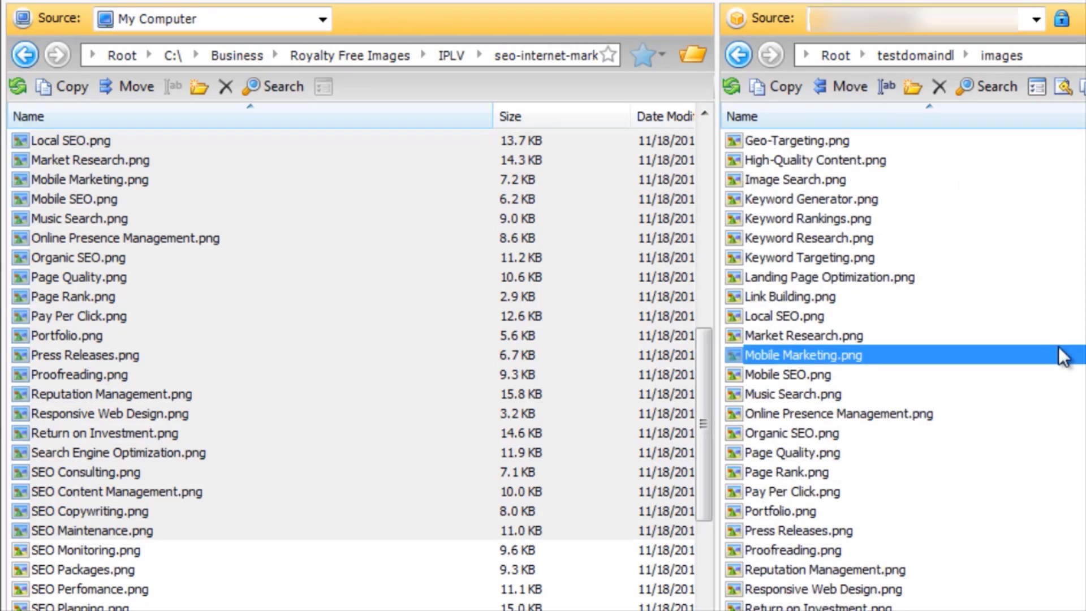
{"action": "scroll", "coordinate": [1052, 364], "scroll_direction": "up", "scroll_amount": 2}
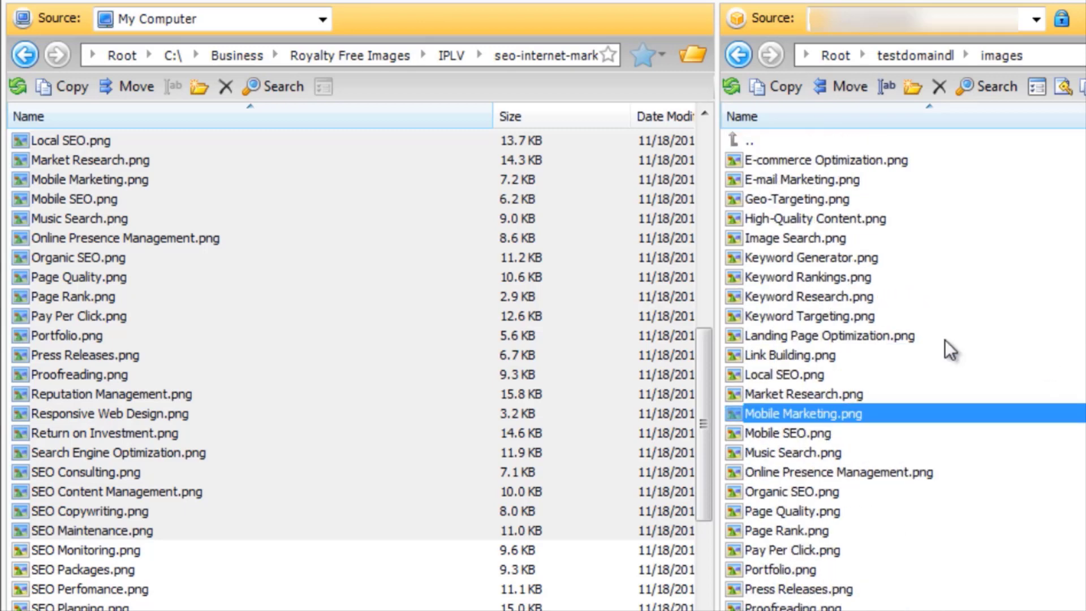
{"action": "left_click", "coordinate": [852, 275]}
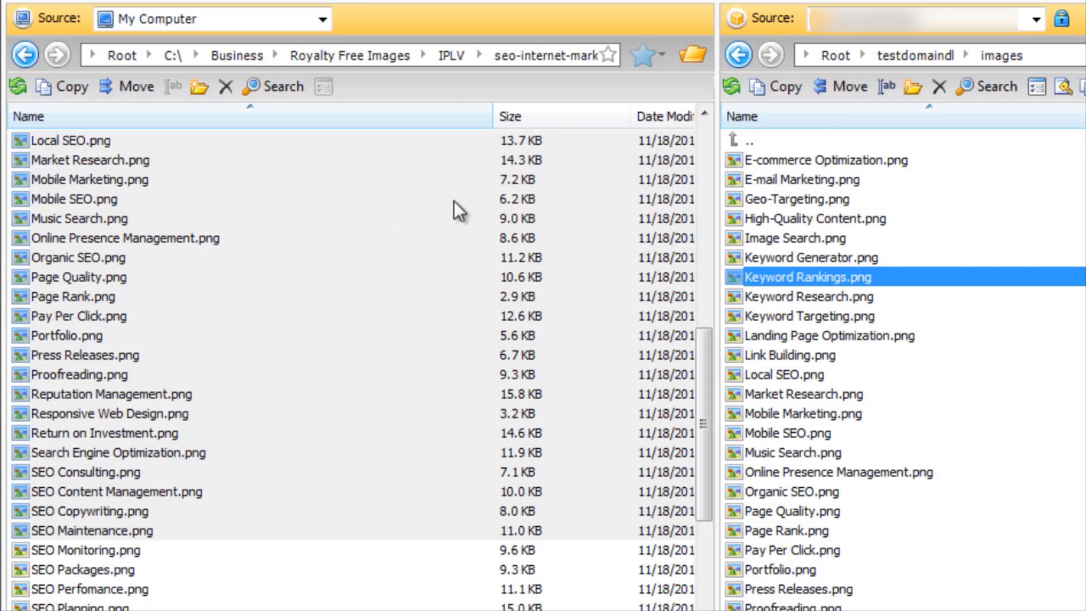
{"action": "scroll", "coordinate": [707, 153], "scroll_direction": "up", "scroll_amount": 10}
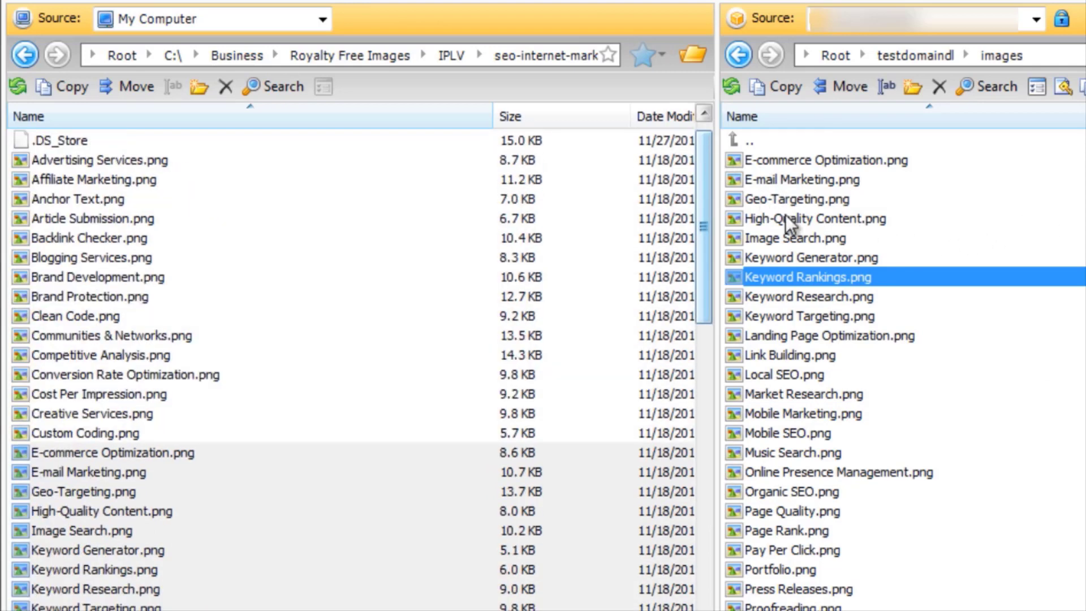
Start copying the bucket images from Image Search.png through Mobile SEO.png to the local folder, and decline the copy confirmation.
{"action": "left_click", "coordinate": [832, 238]}
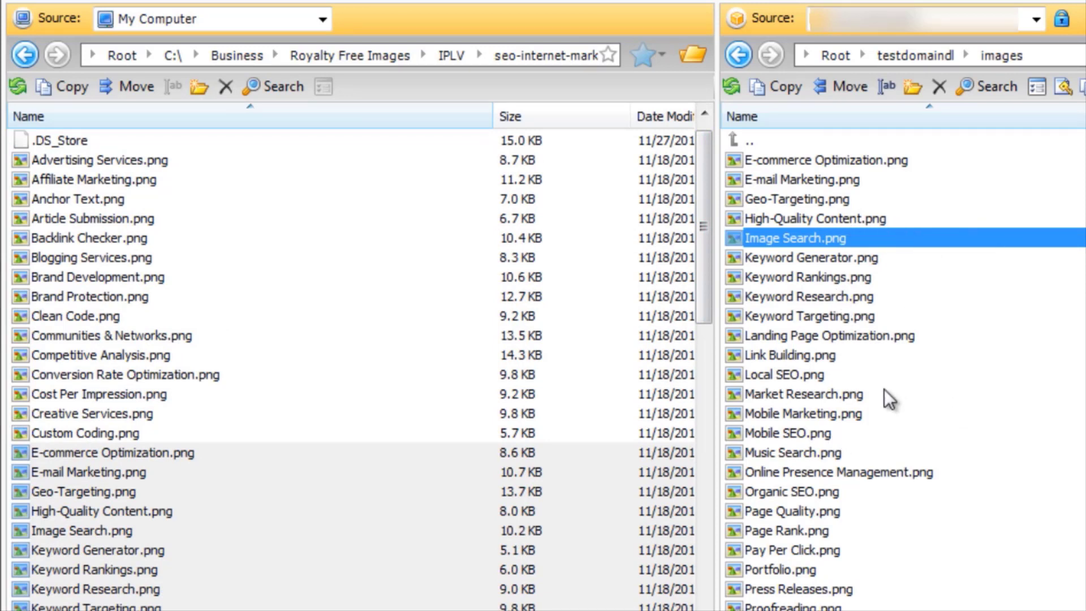
{"action": "left_click", "coordinate": [874, 428], "text": "shift"}
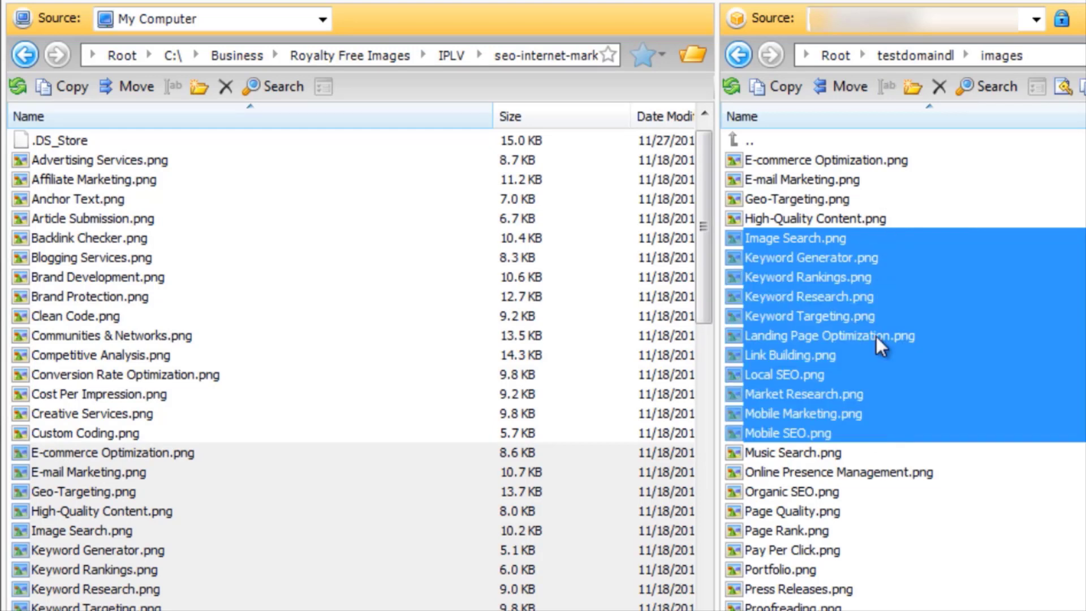
{"action": "left_click_drag", "start_coordinate": [897, 290], "coordinate": [378, 306]}
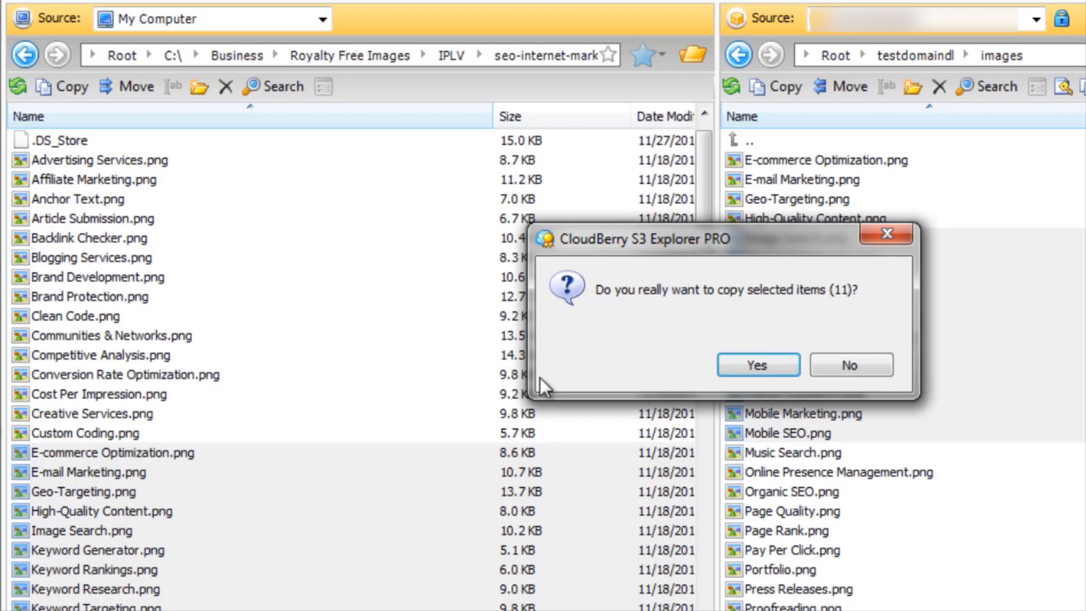
{"action": "left_click", "coordinate": [829, 363]}
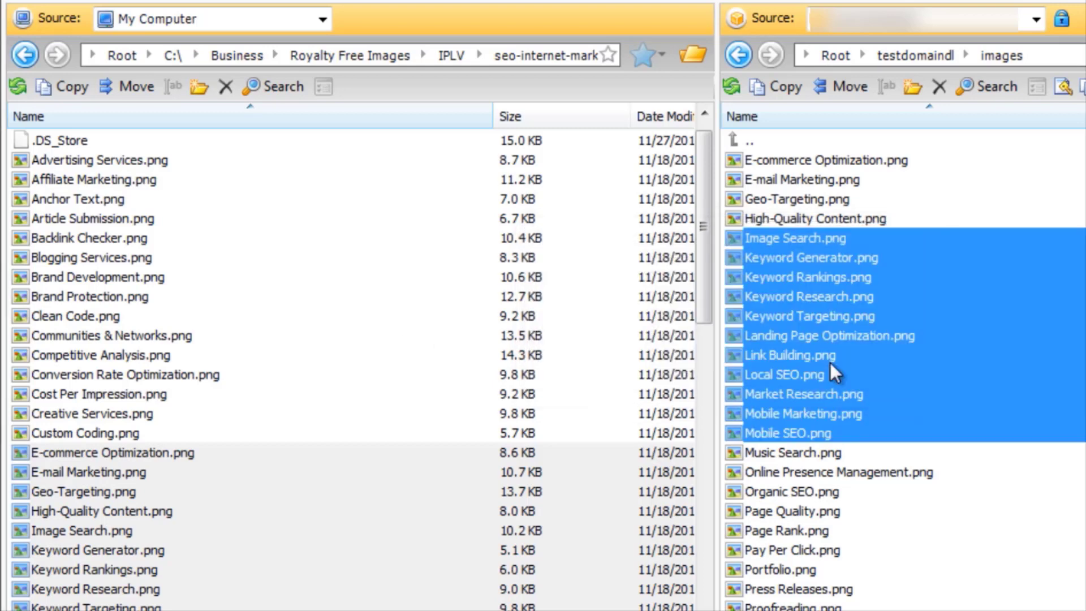
{"action": "left_click", "coordinate": [434, 276]}
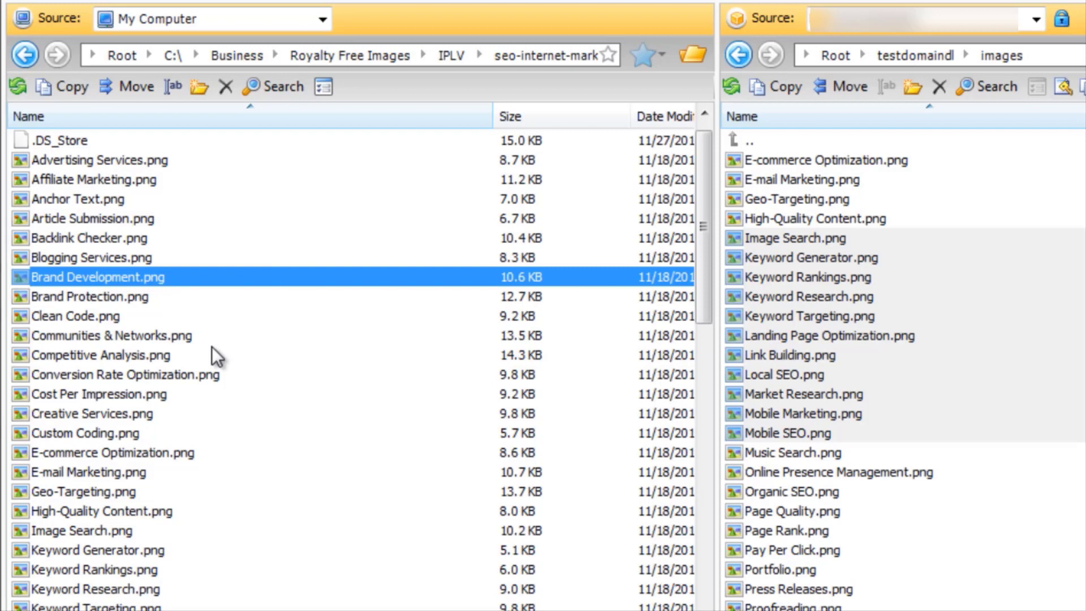
{"action": "left_click", "coordinate": [960, 297]}
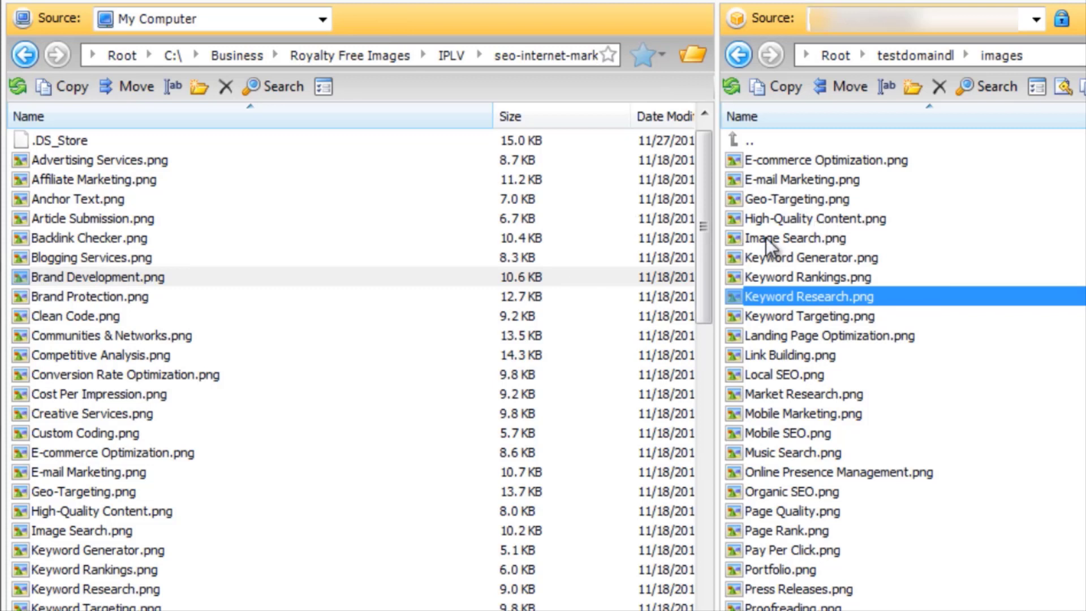
{"action": "left_click", "coordinate": [882, 166]}
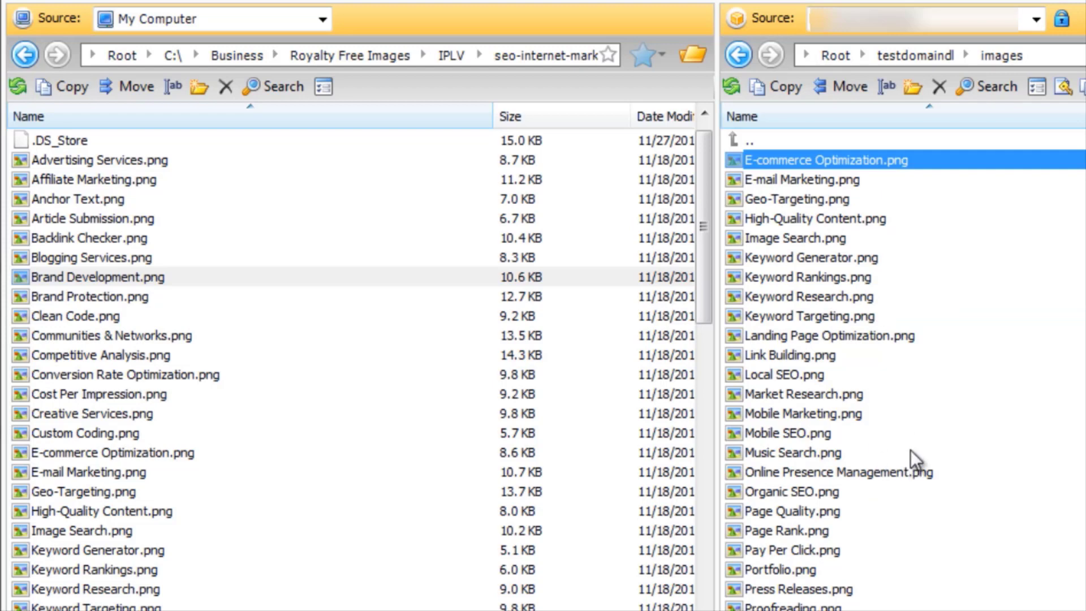
{"action": "scroll", "coordinate": [910, 450], "scroll_direction": "down", "scroll_amount": 1}
{"action": "scroll", "coordinate": [899, 413], "scroll_direction": "up", "scroll_amount": 1}
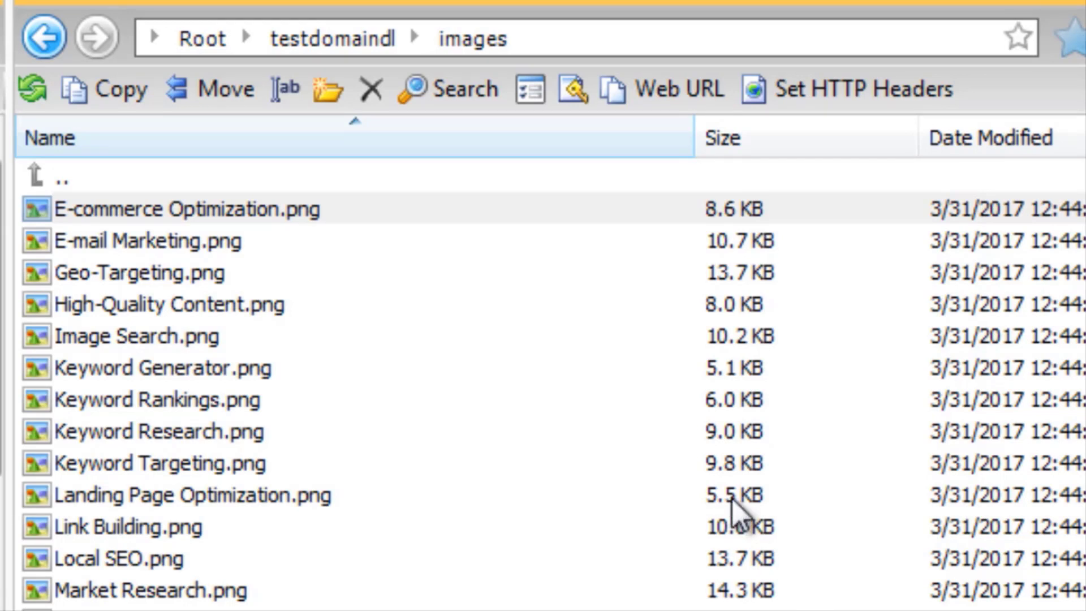
{"action": "left_click", "coordinate": [246, 217]}
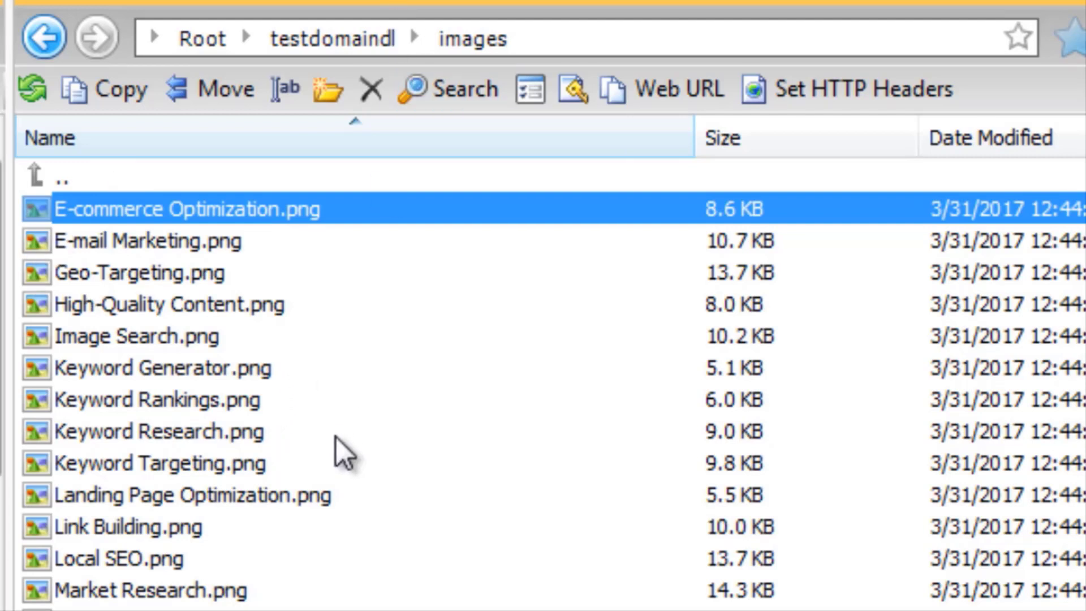
Generate web URLs for the bucket images from High-Quality Content.png through Online Presence Management.png.
{"action": "left_click", "coordinate": [255, 316]}
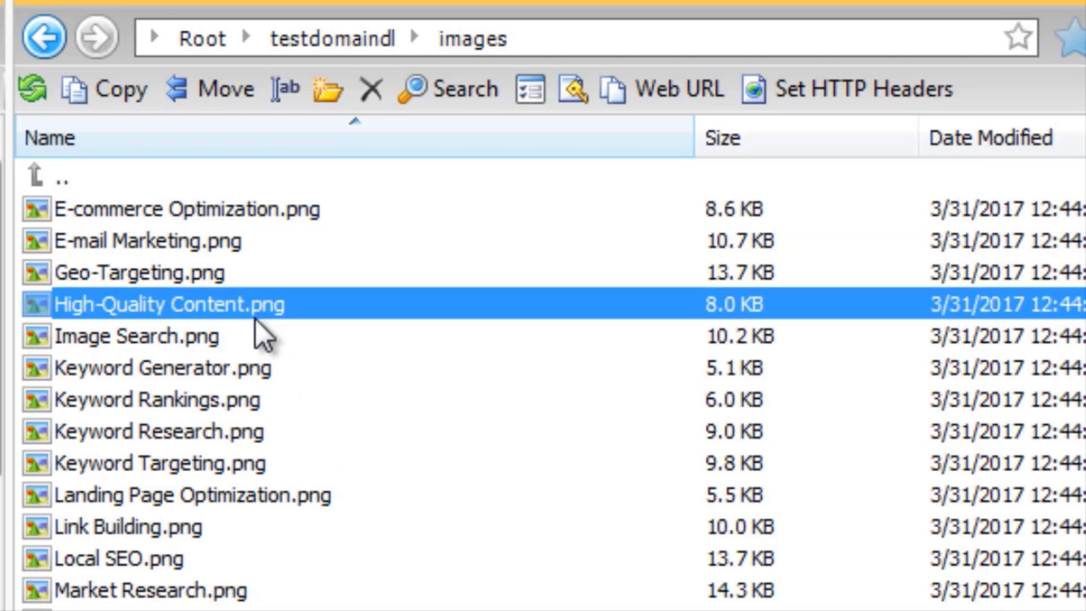
{"action": "left_click", "coordinate": [255, 581], "text": "shift"}
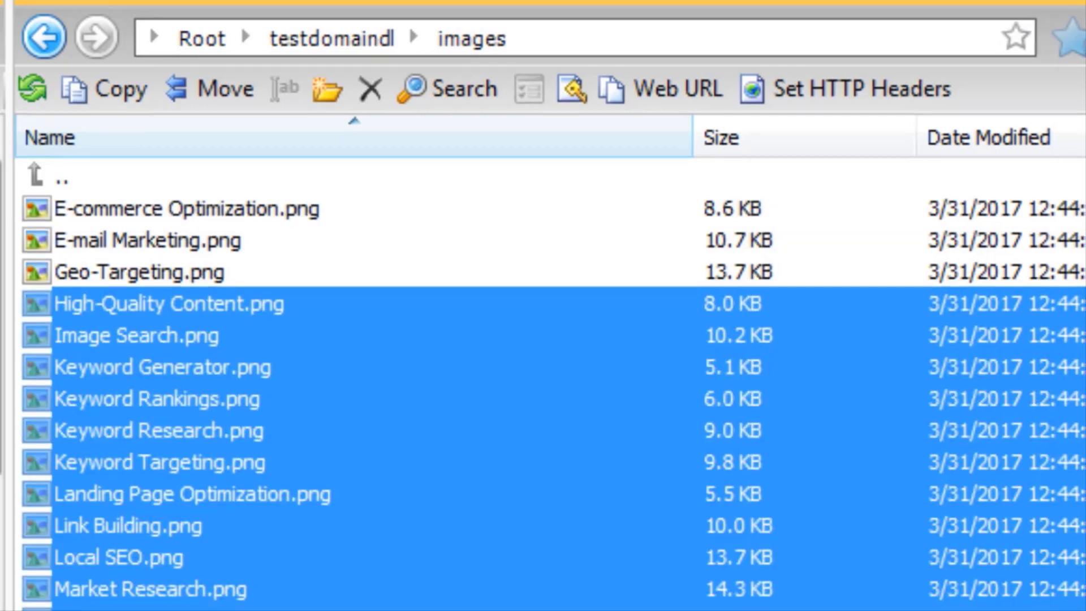
{"action": "scroll", "coordinate": [255, 581], "scroll_direction": "down", "scroll_amount": 1}
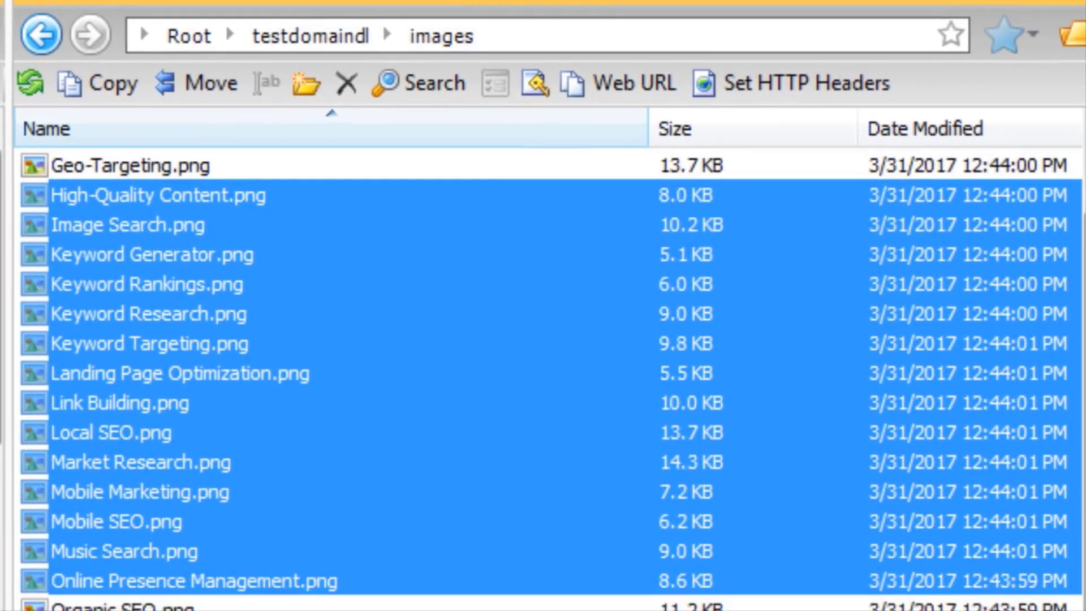
{"action": "scroll", "coordinate": [224, 418], "scroll_direction": "up", "scroll_amount": 1}
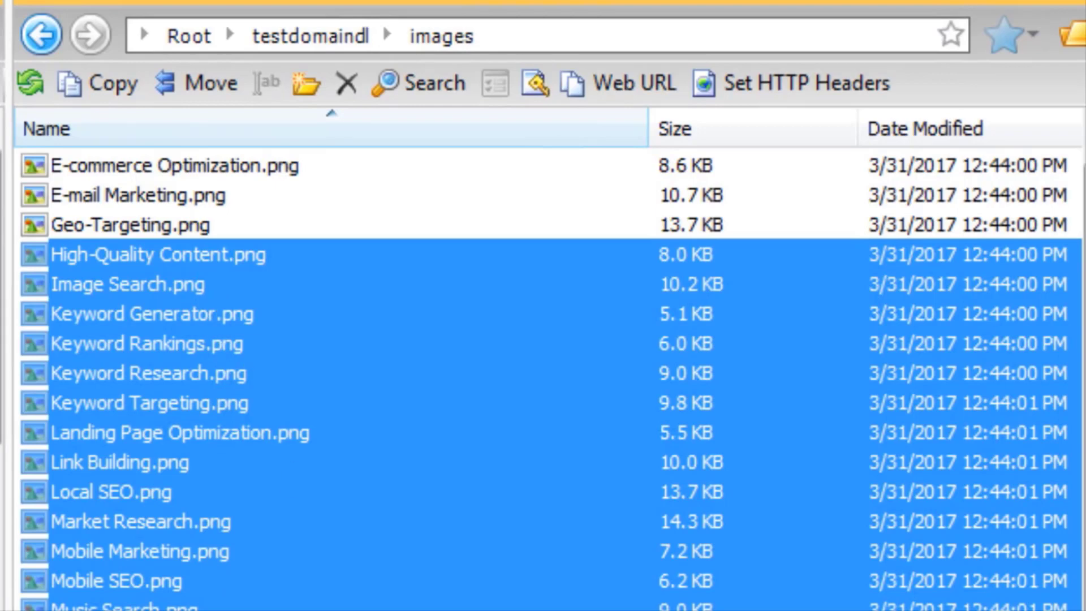
{"action": "right_click", "coordinate": [100, 306]}
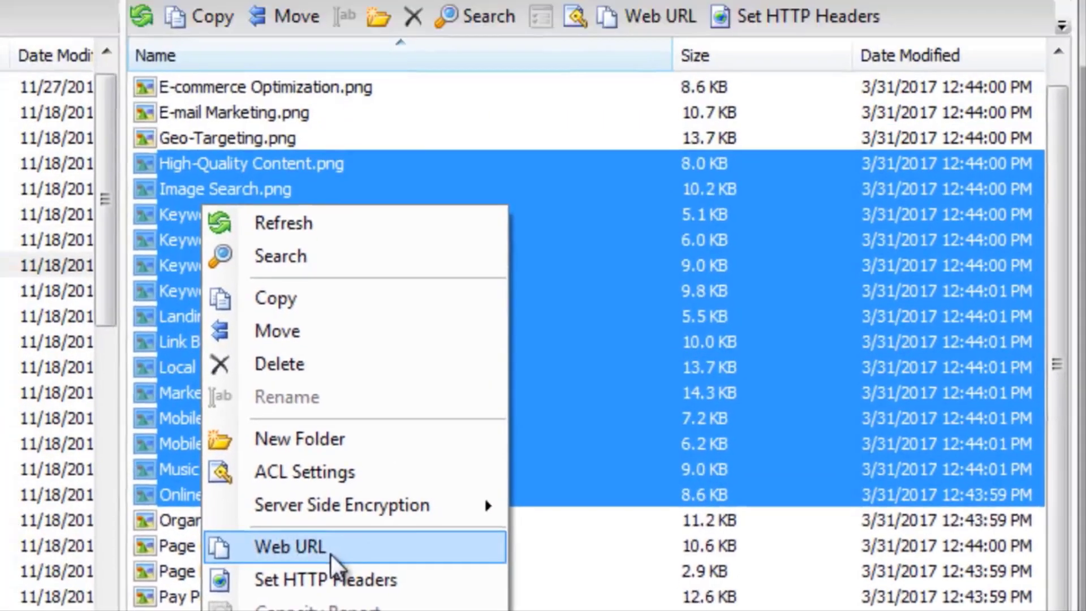
{"action": "left_click", "coordinate": [217, 410]}
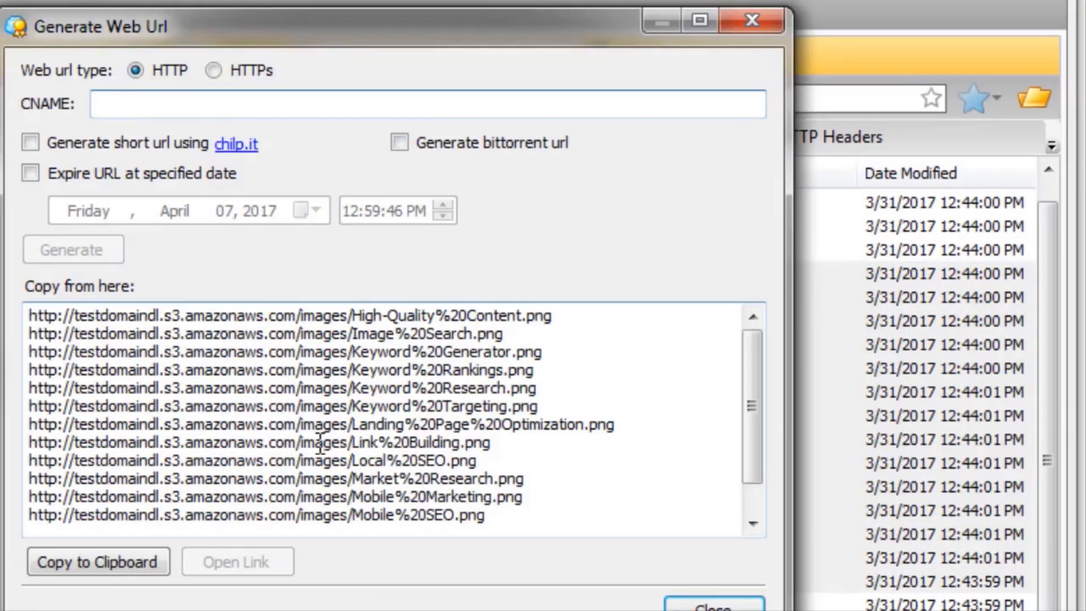
Look over the generated HTTP image URLs and copy the whole list to the clipboard.
{"action": "left_click_drag", "start_coordinate": [31, 315], "coordinate": [537, 545]}
{"action": "left_click", "coordinate": [521, 444]}
{"action": "scroll", "coordinate": [523, 443], "scroll_direction": "up", "scroll_amount": 1}
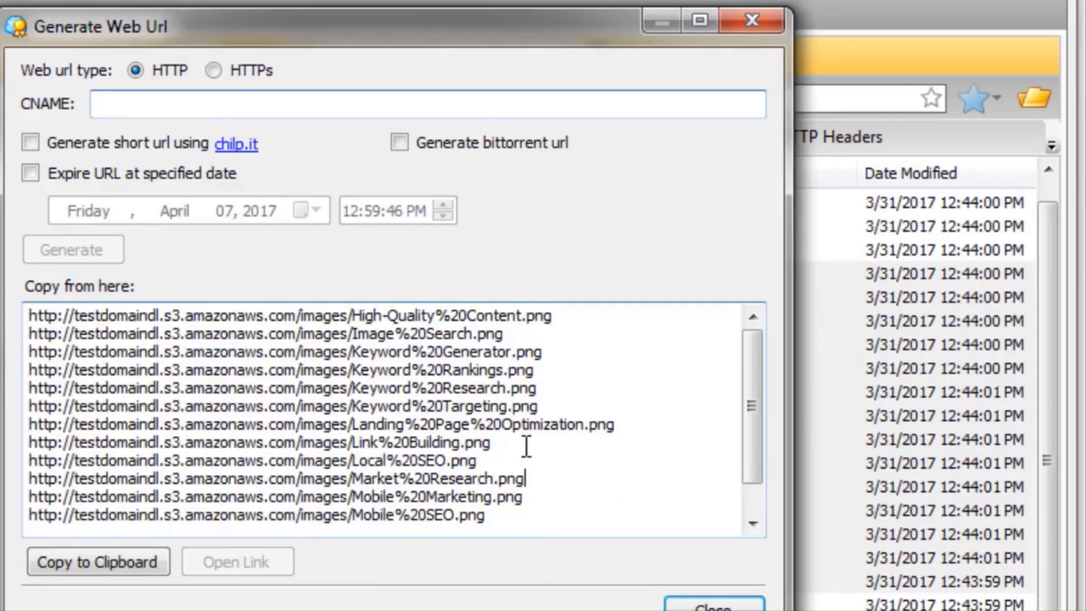
{"action": "left_click", "coordinate": [111, 565]}
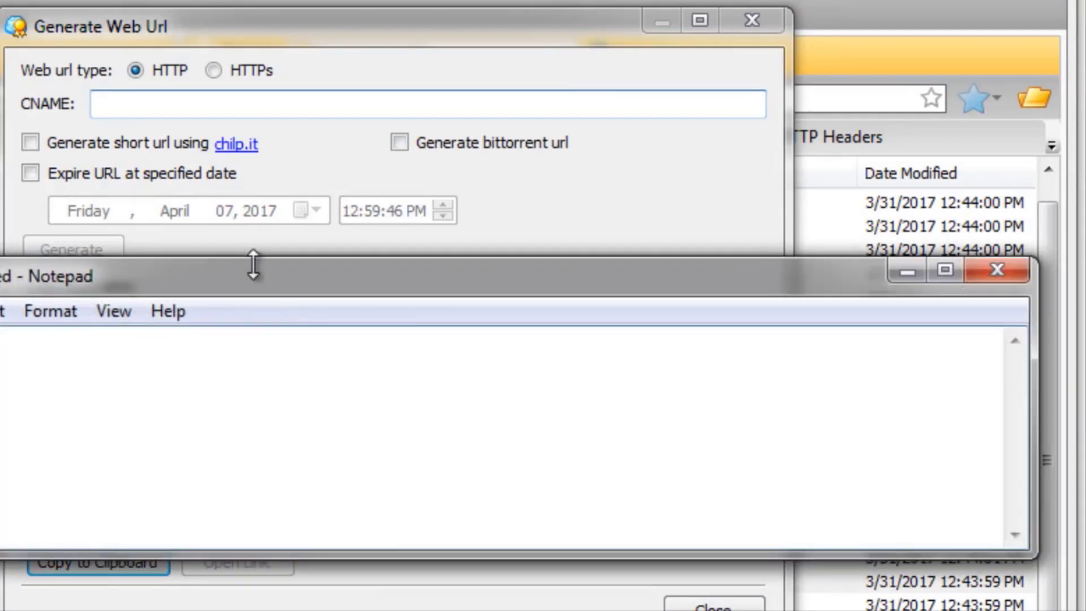
Paste the copied image URLs into the empty Notepad document and move its window aside from the URL generator.
{"action": "left_click_drag", "start_coordinate": [253, 265], "coordinate": [258, 55]}
{"action": "right_click", "coordinate": [85, 171]}
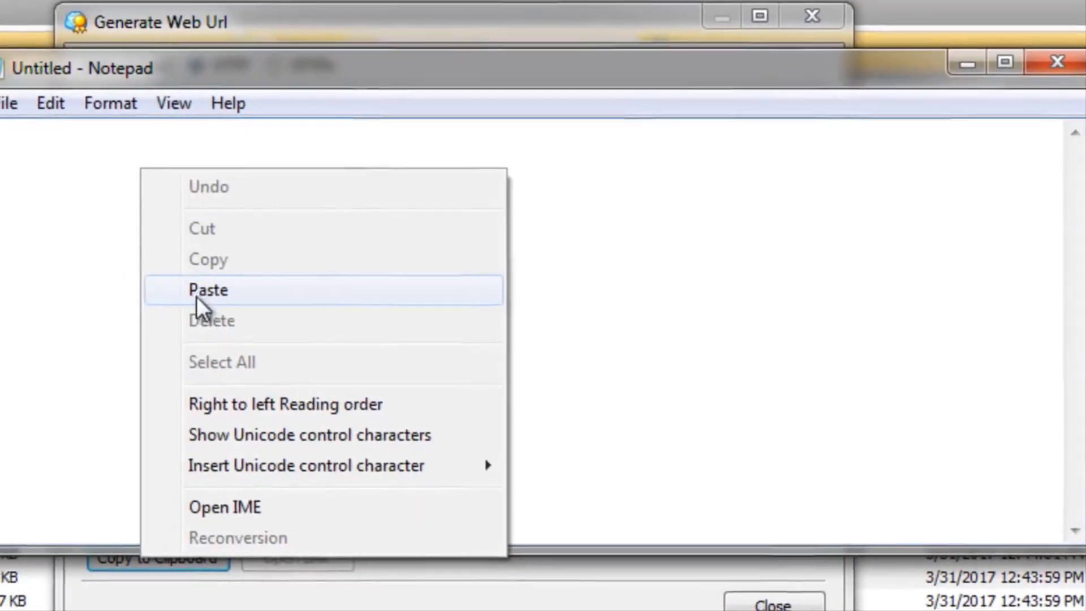
{"action": "left_click", "coordinate": [195, 290]}
{"action": "left_click_drag", "start_coordinate": [328, 66], "coordinate": [0, 106]}
{"action": "left_click_drag", "start_coordinate": [362, 27], "coordinate": [387, 26]}
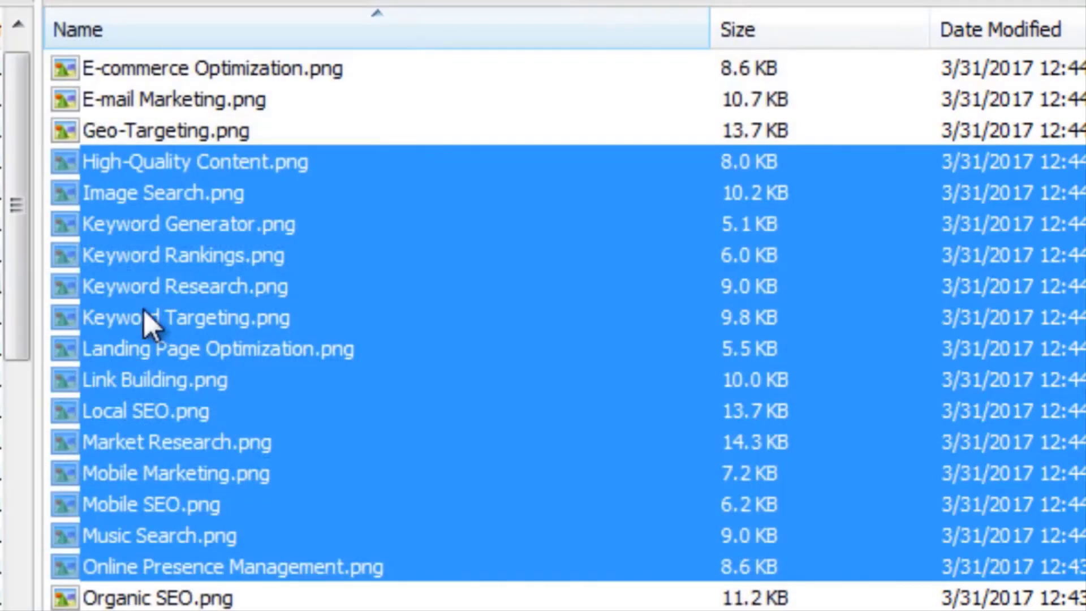
Generate the HTTP web URL for Keyword Targeting.png alone, copy it to the clipboard and close the URL generator.
{"action": "left_click", "coordinate": [144, 309]}
{"action": "right_click", "coordinate": [144, 310]}
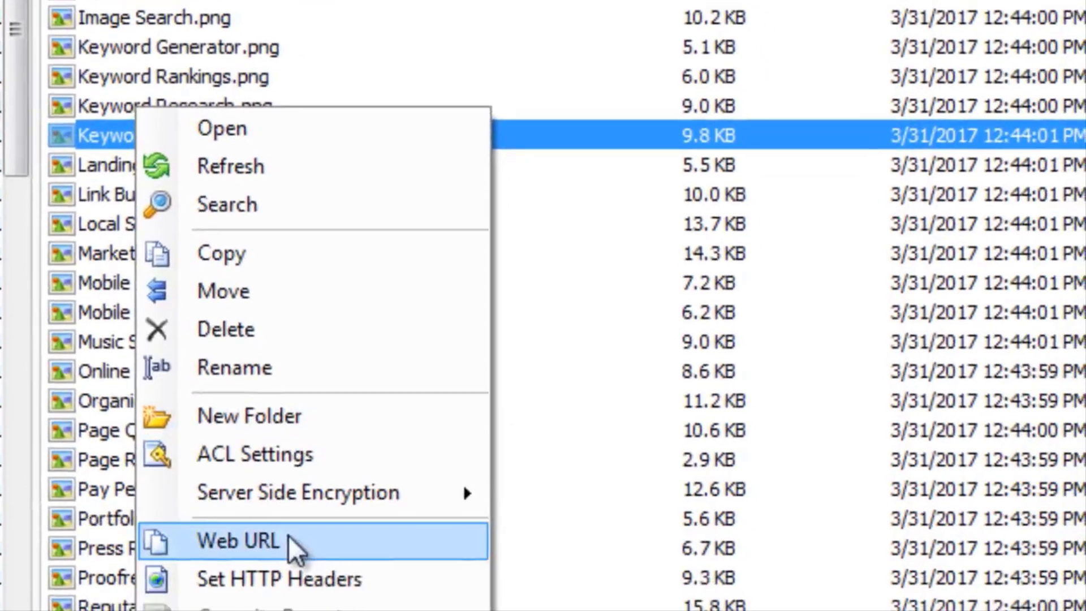
{"action": "left_click", "coordinate": [287, 534]}
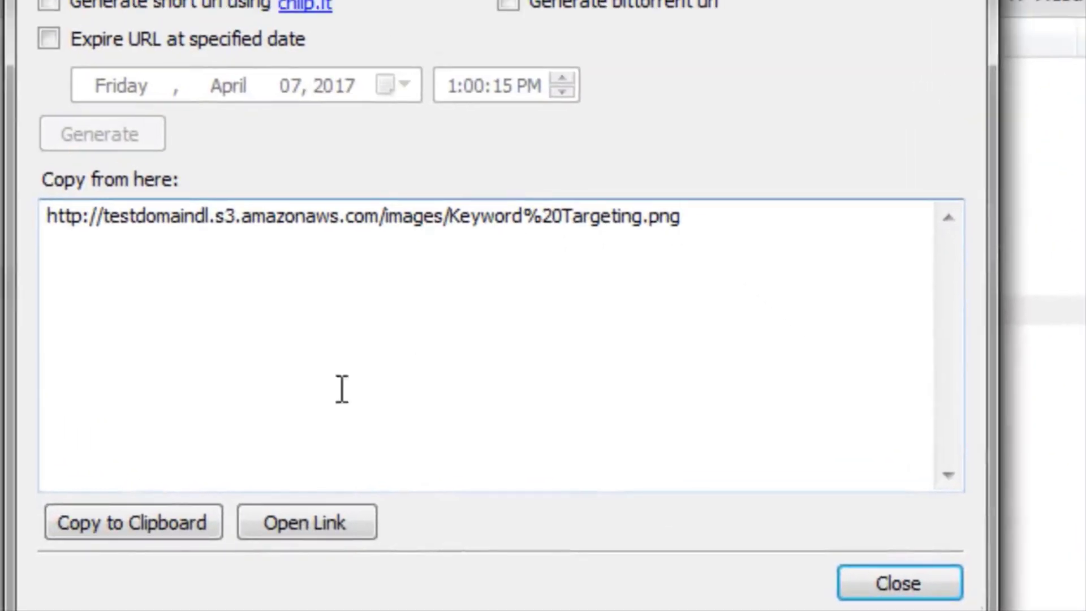
{"action": "left_click", "coordinate": [113, 534]}
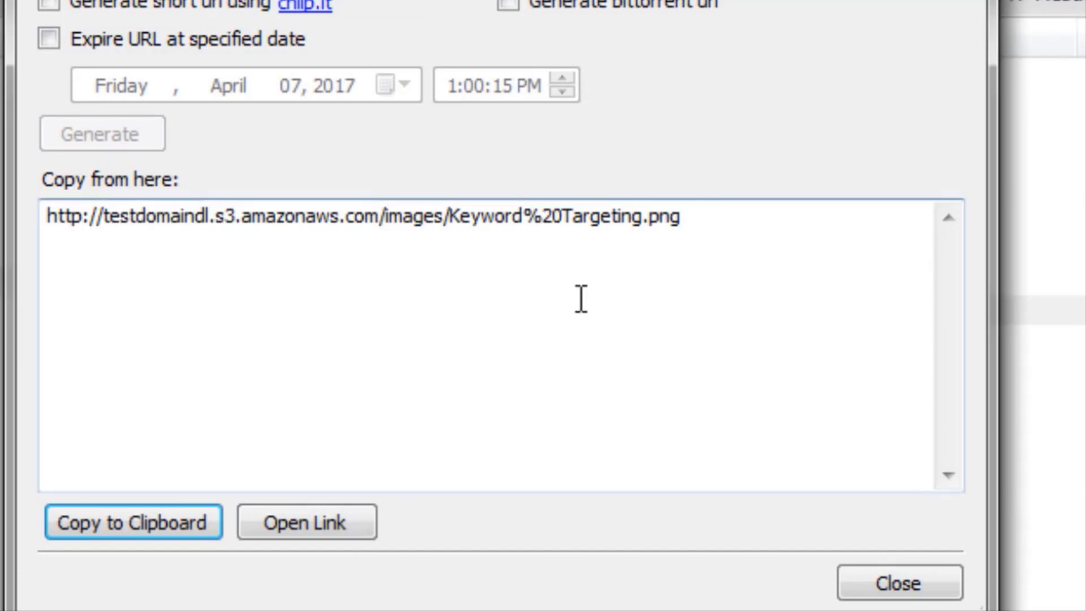
{"action": "left_click", "coordinate": [710, 222]}
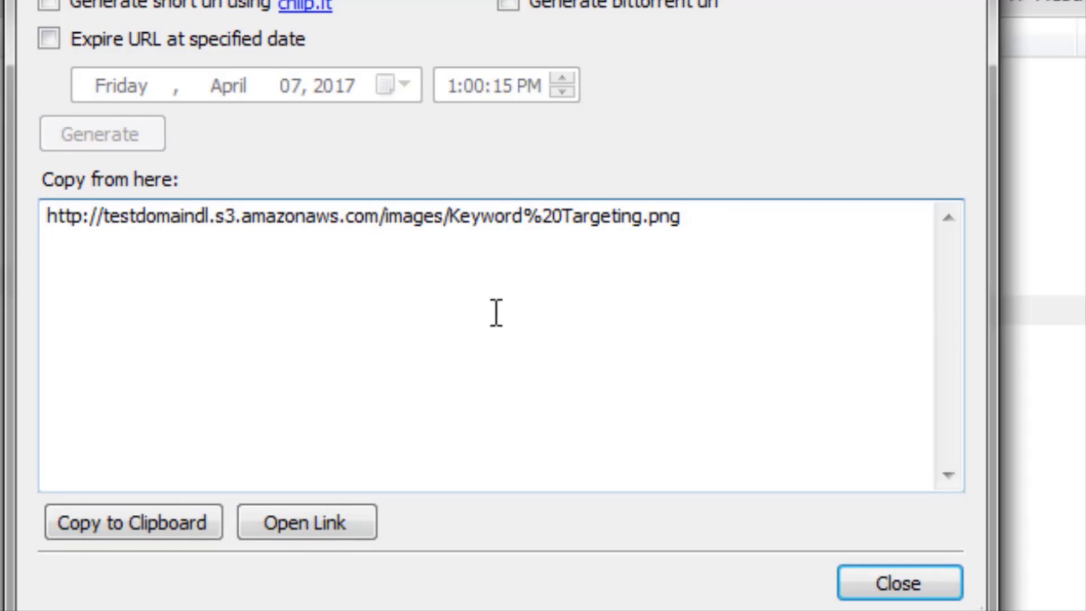
{"action": "left_click", "coordinate": [131, 532]}
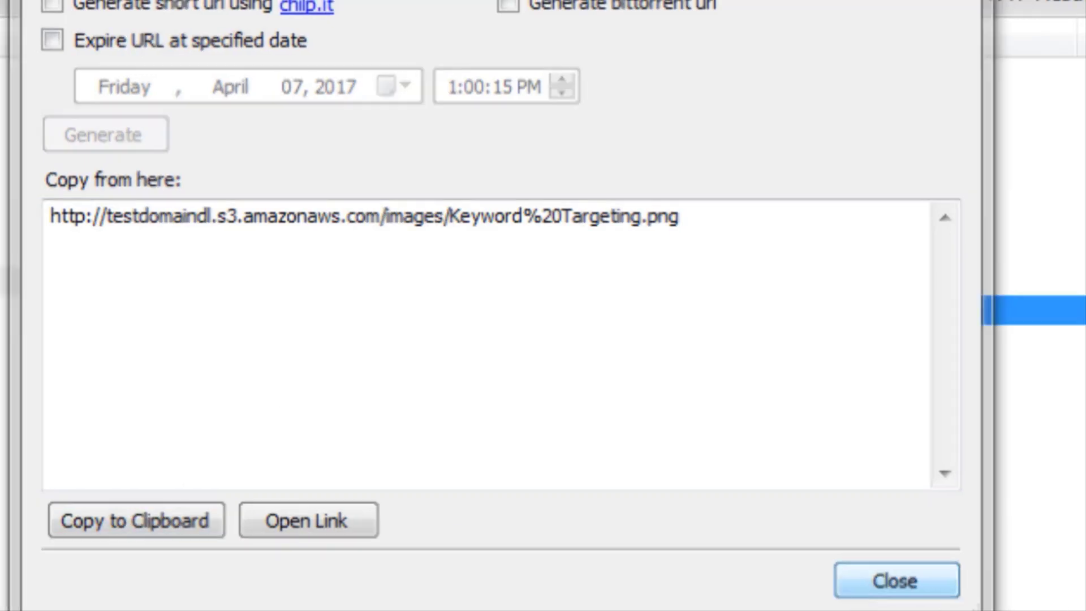
{"action": "left_click", "coordinate": [882, 594]}
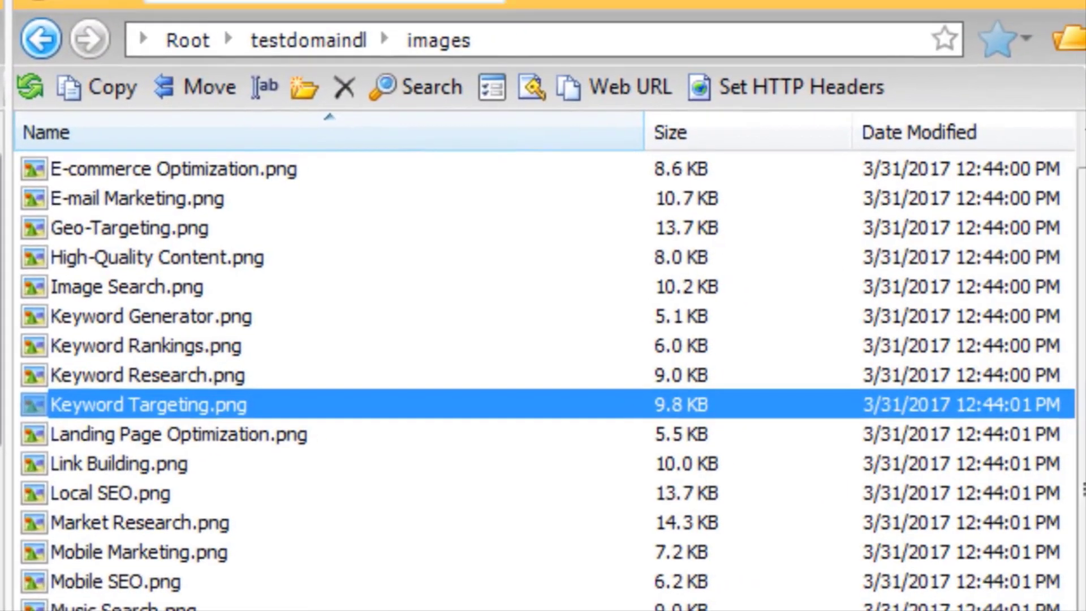
Switch to Notepad and replace the whole URL list with the copied Keyword Targeting.png URL.
{"action": "left_click", "coordinate": [2, 608]}
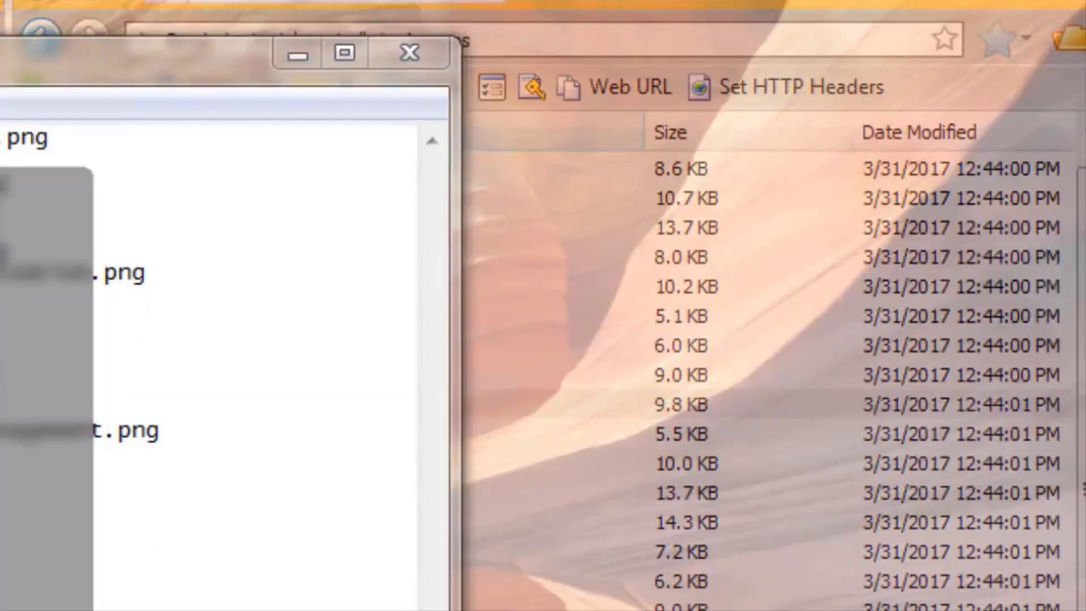
{"action": "left_click", "coordinate": [3, 414]}
{"action": "key", "text": "ctrl+a"}
{"action": "key", "text": "ctrl+v"}
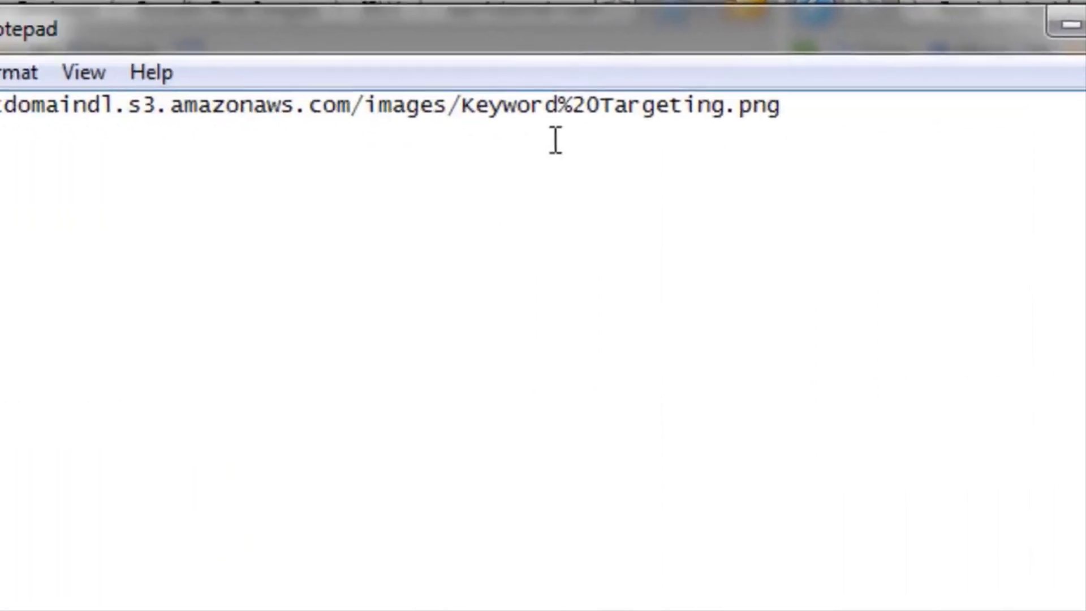